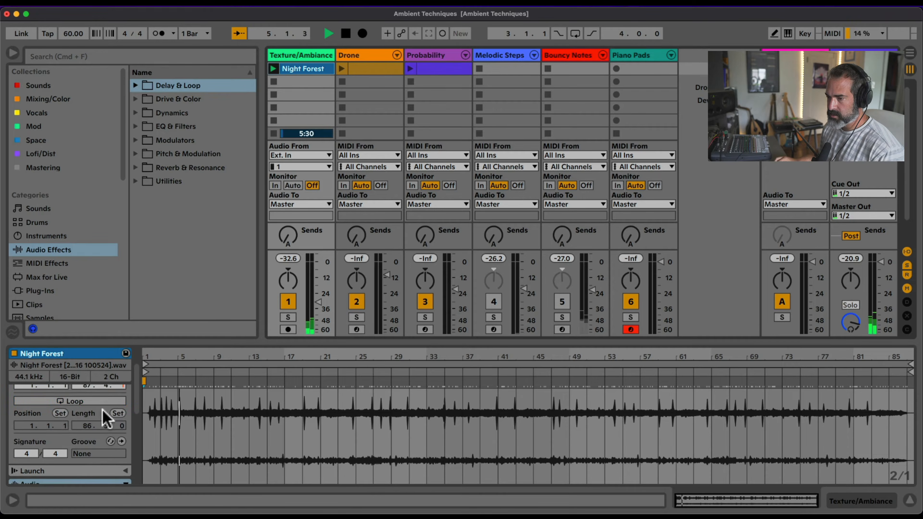
# Loop the Night Forest clip from bar 3 to bar 85, with its start marker at bar 3
pyautogui.click(73, 401)
pyautogui.moveTo(150, 373); pyautogui.dragTo(164, 372)
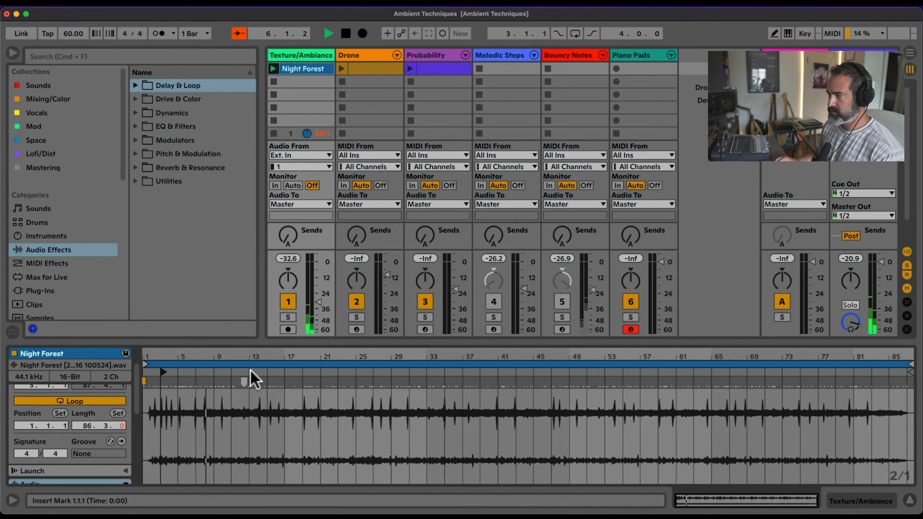
pyautogui.moveTo(903, 373); pyautogui.dragTo(886, 372)
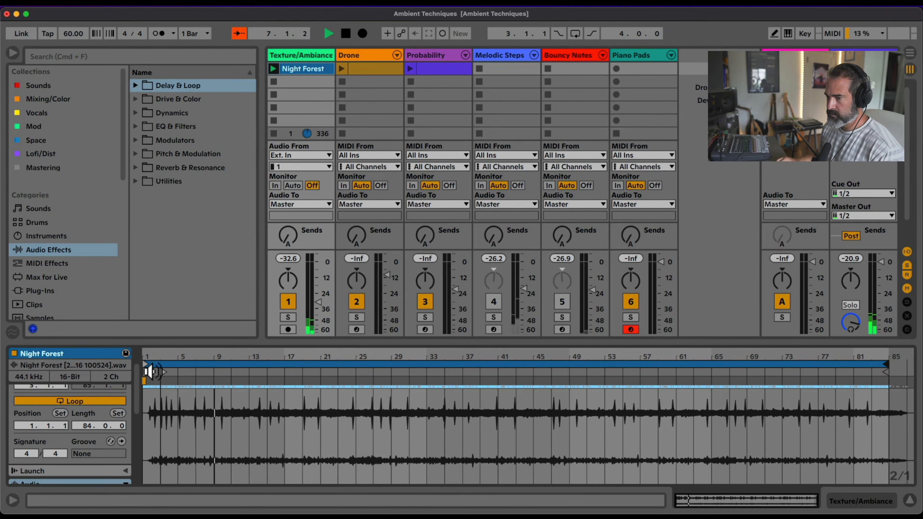
pyautogui.moveTo(147, 363); pyautogui.dragTo(160, 364)
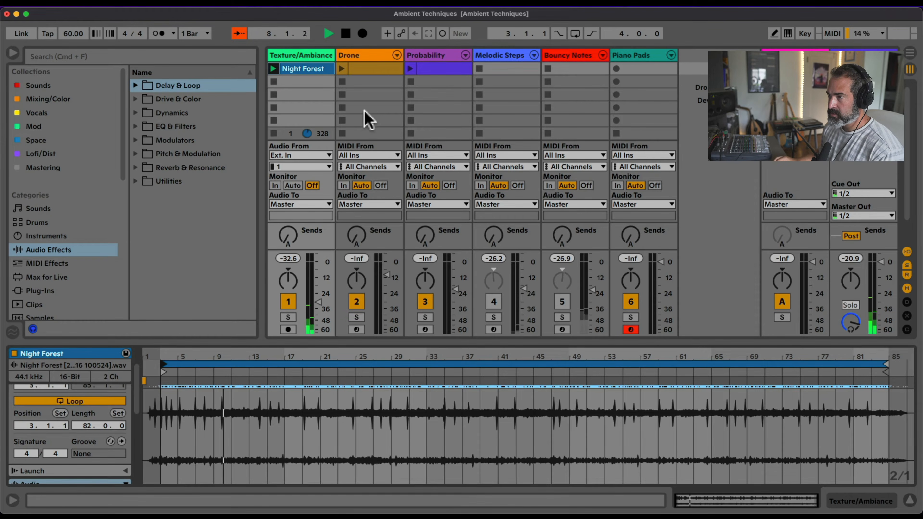
# Turn off Rand Mod, Random Volume and the Audio Effect Rack on the Drone track, leaving Churchil active and selected
pyautogui.click(357, 55)
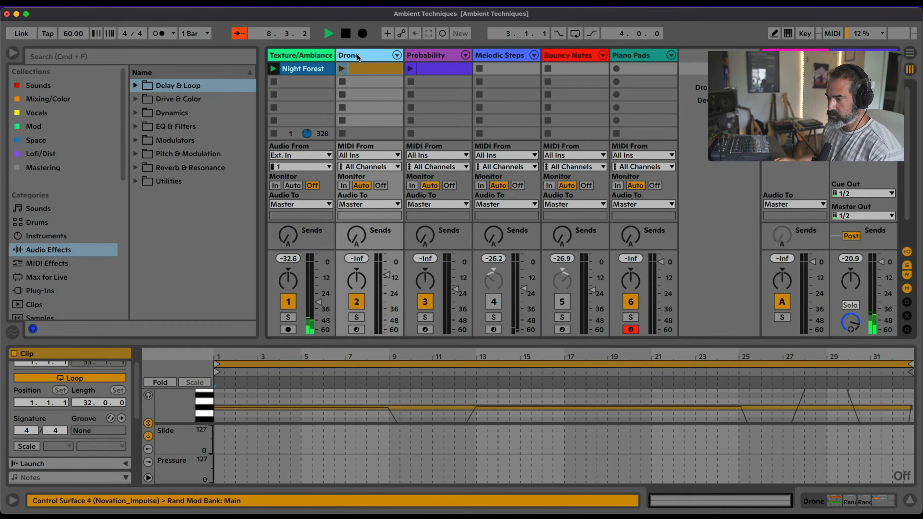
pyautogui.doubleClick(357, 55)
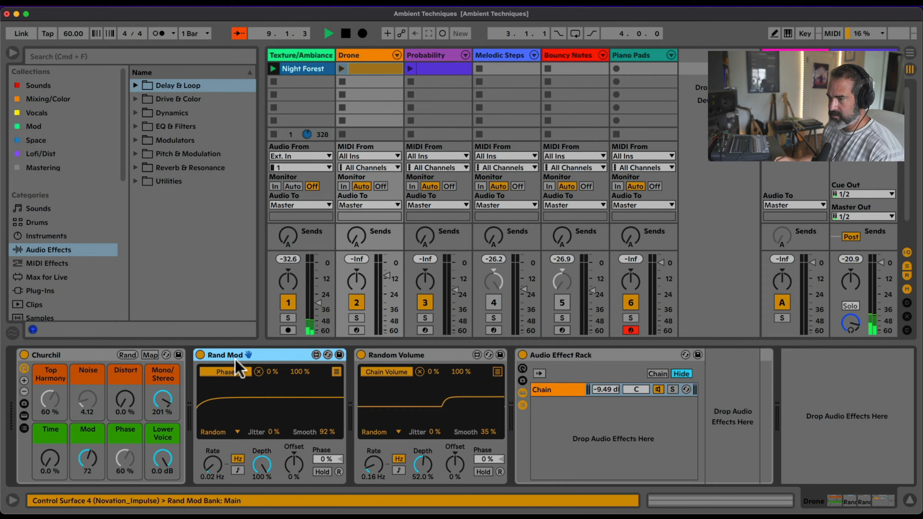
pyautogui.click(75, 366)
pyautogui.click(224, 356)
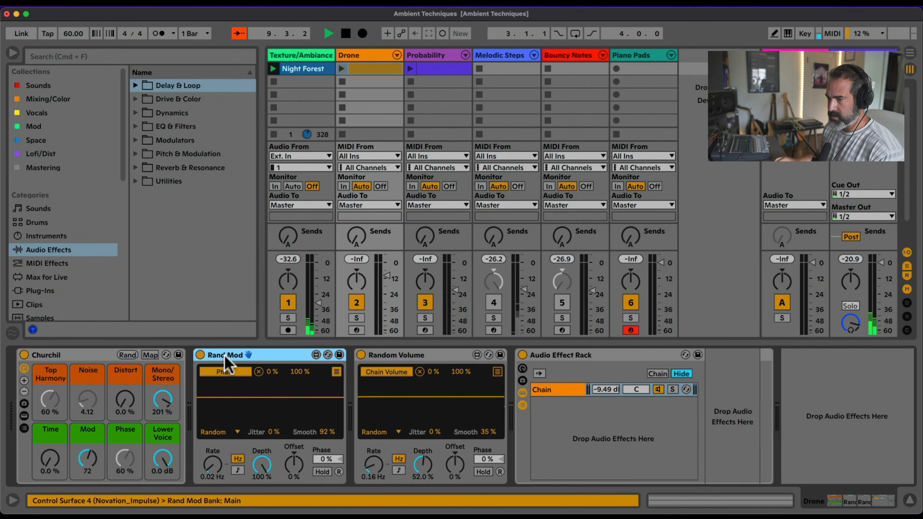
pyautogui.click(199, 355)
pyautogui.click(361, 355)
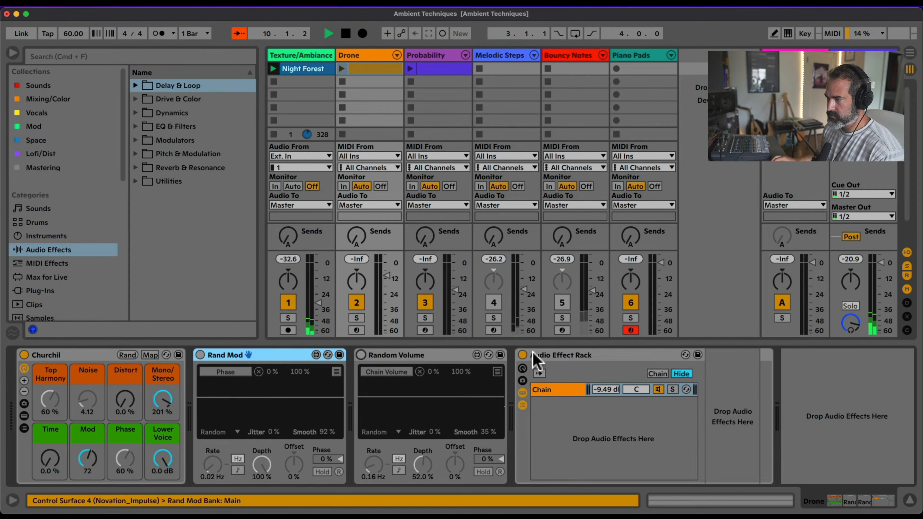
pyautogui.click(522, 355)
pyautogui.click(92, 363)
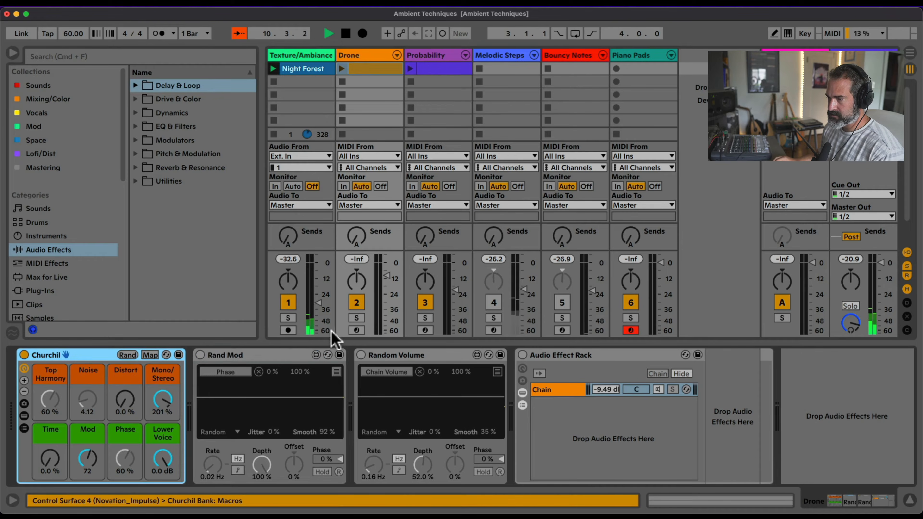
# Arm the Drone track and show the MPE modulation matrix of the Wavetable inside the Churchil rack in compact view
pyautogui.click(356, 330)
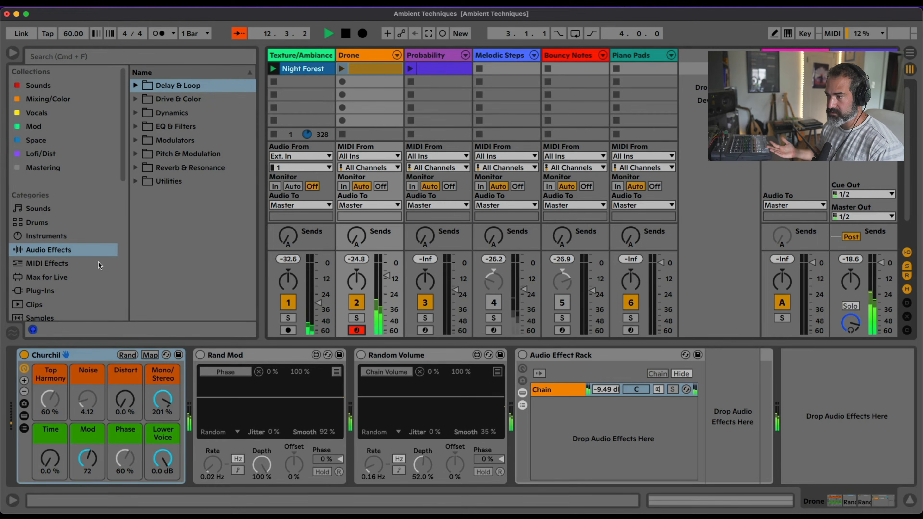
pyautogui.click(24, 416)
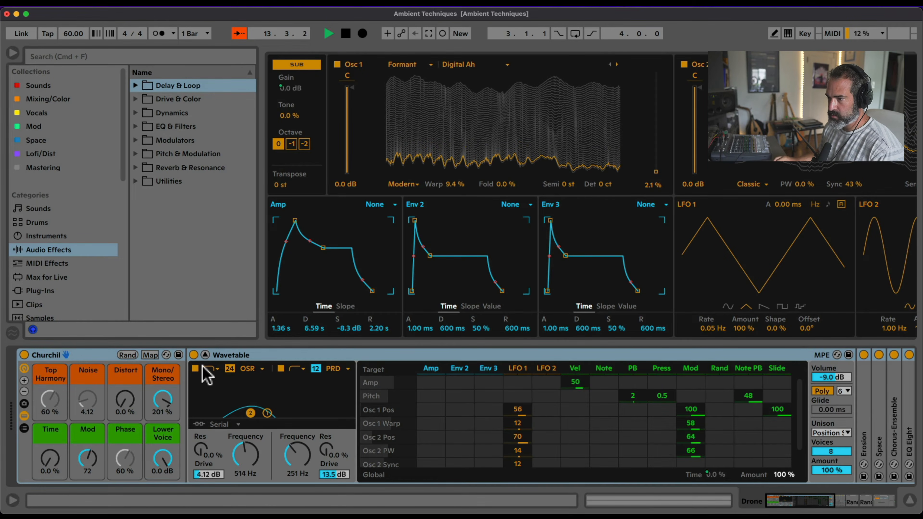
pyautogui.click(205, 354)
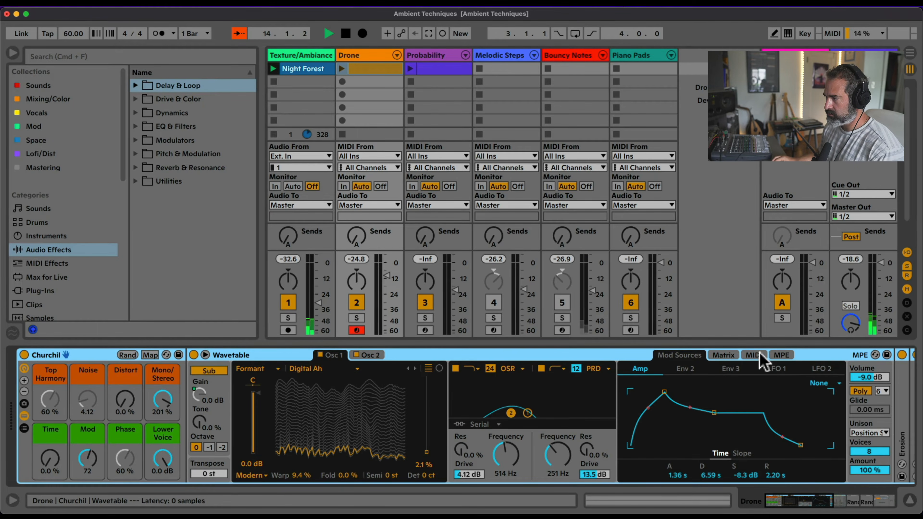
pyautogui.click(781, 355)
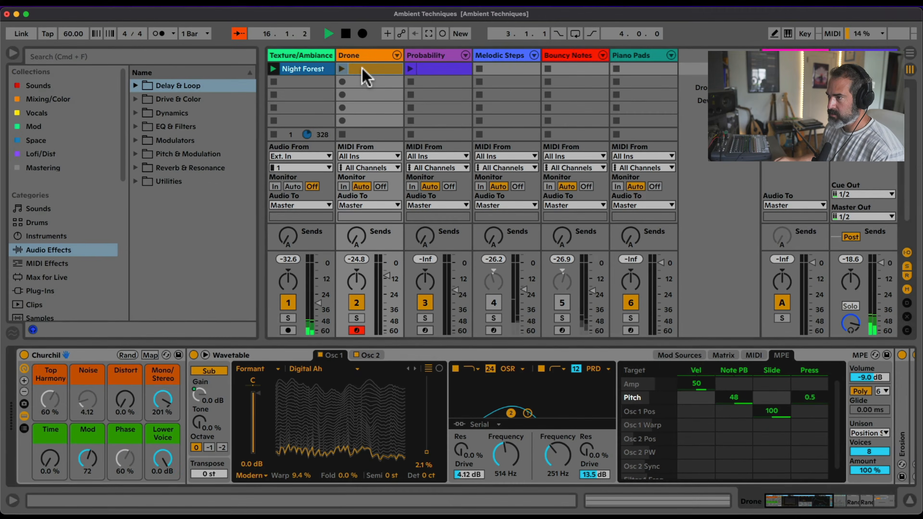
# Open the existing Drone clip's notes in an enlarged piano roll and play the clip
pyautogui.click(362, 72)
pyautogui.scroll(1, 105, 374)
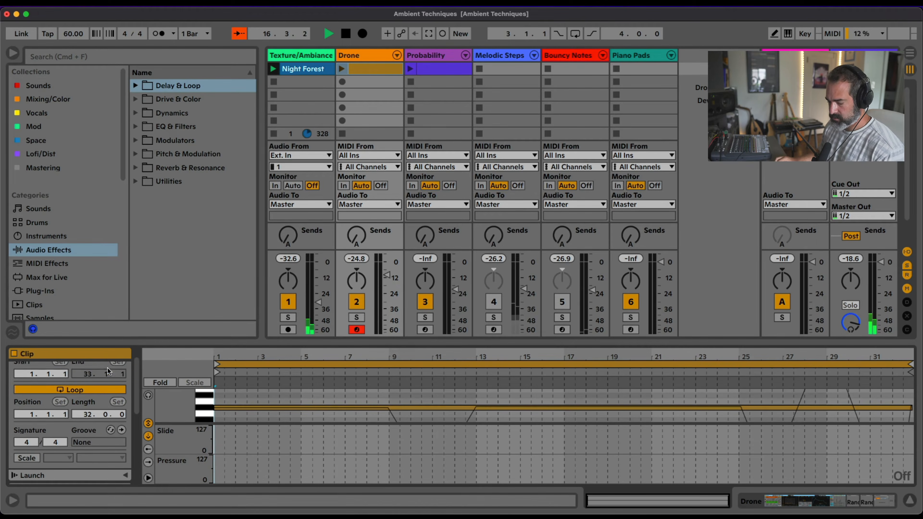
pyautogui.scroll(-5, 111, 376)
pyautogui.click(122, 383)
pyautogui.moveTo(288, 342); pyautogui.dragTo(279, 149)
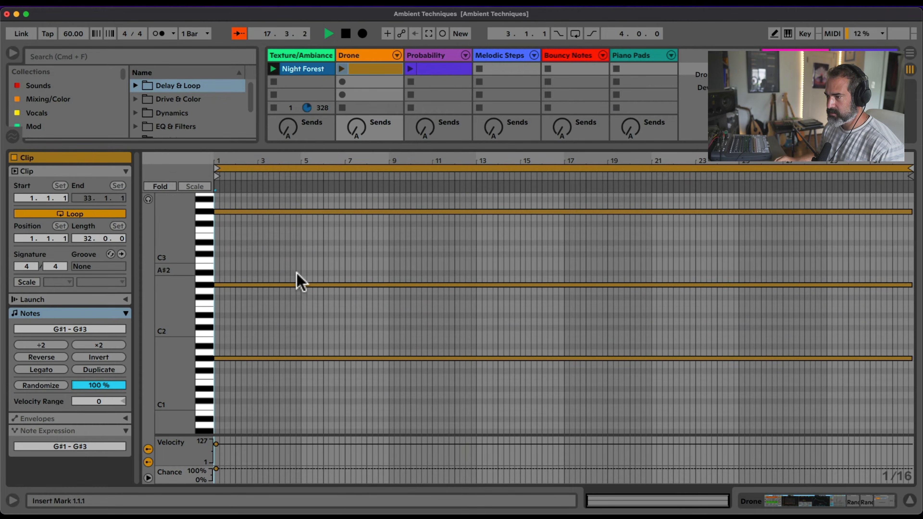
pyautogui.scroll(2, 295, 278)
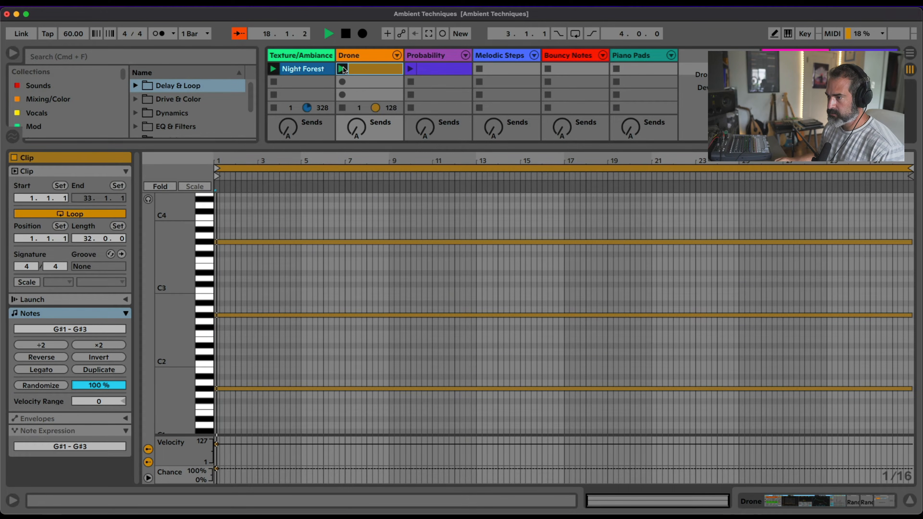
pyautogui.scroll(1, 368, 202)
pyautogui.scroll(2, 367, 197)
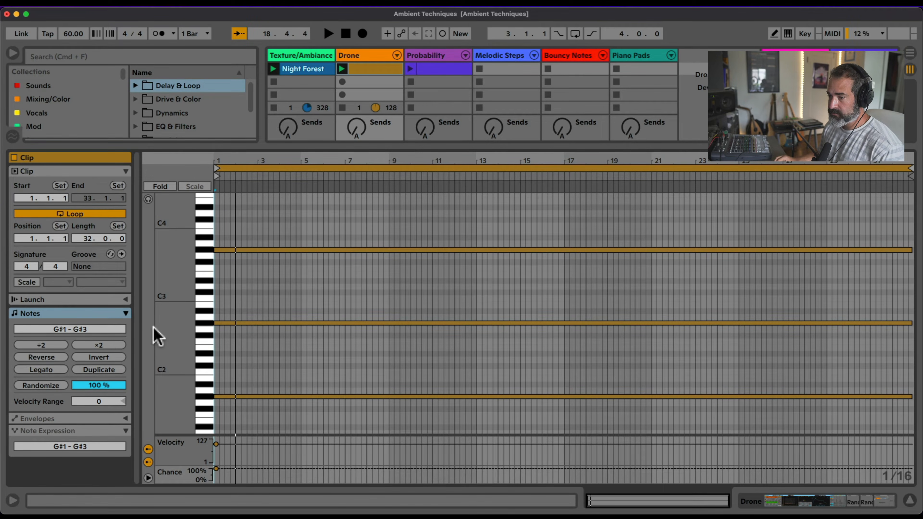
# Examine the per-note pitch curves of the G#3 and G#1 notes in the Drone clip's note expression view
pyautogui.click(64, 432)
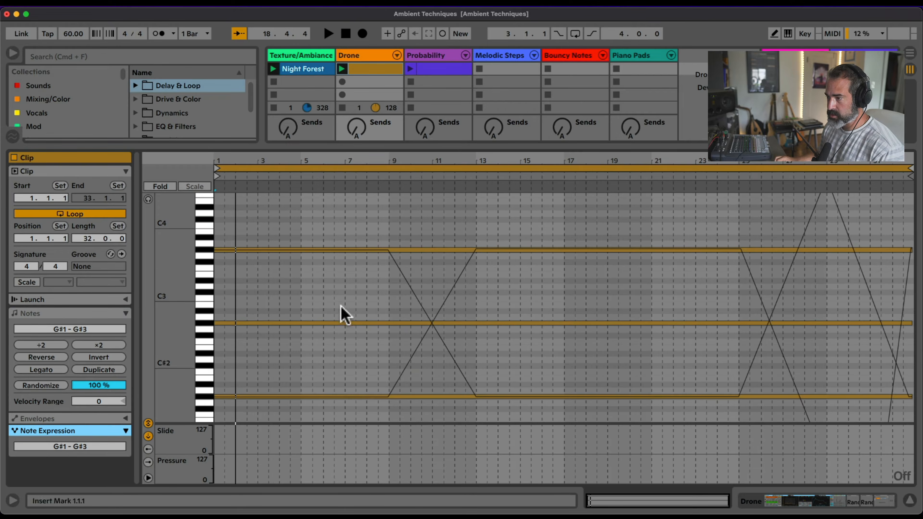
pyautogui.click(344, 250)
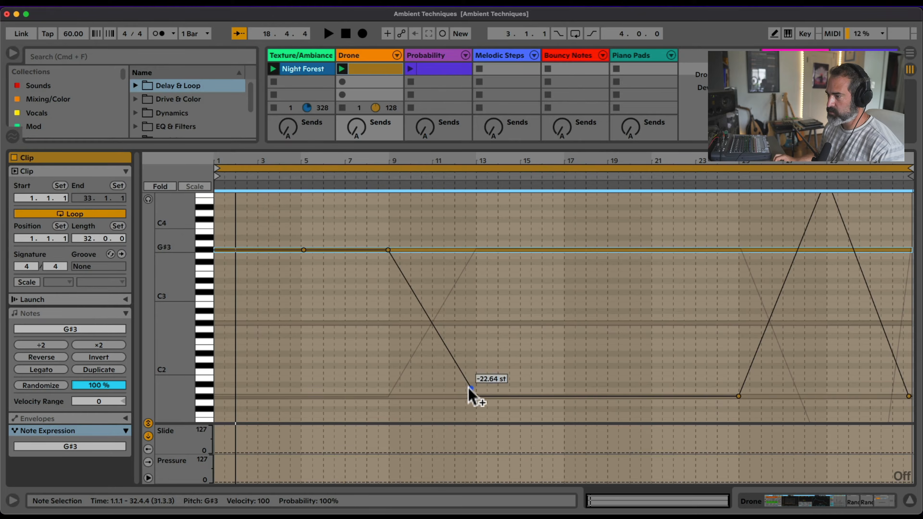
pyautogui.click(412, 397)
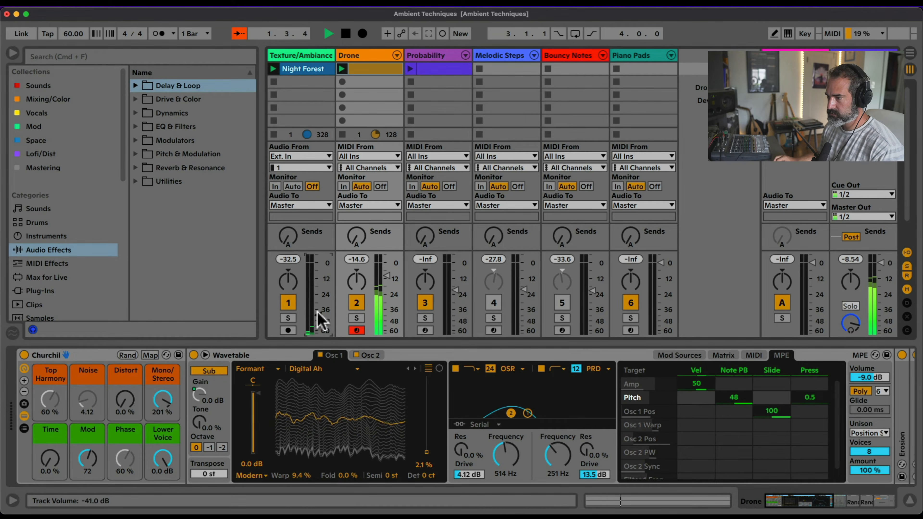
pyautogui.hotkey('shift', 'Tab')
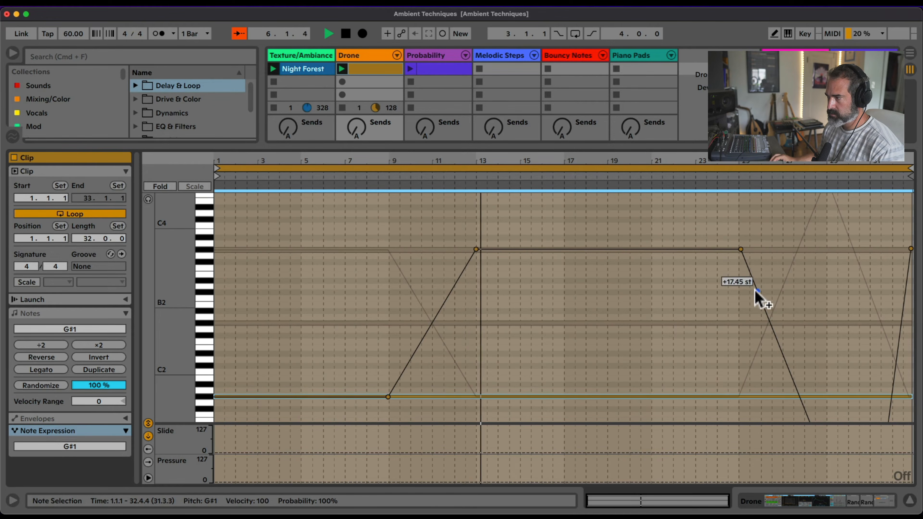
pyautogui.scroll(3, 756, 289)
pyautogui.scroll(-2, 770, 272)
pyautogui.scroll(-3, 784, 270)
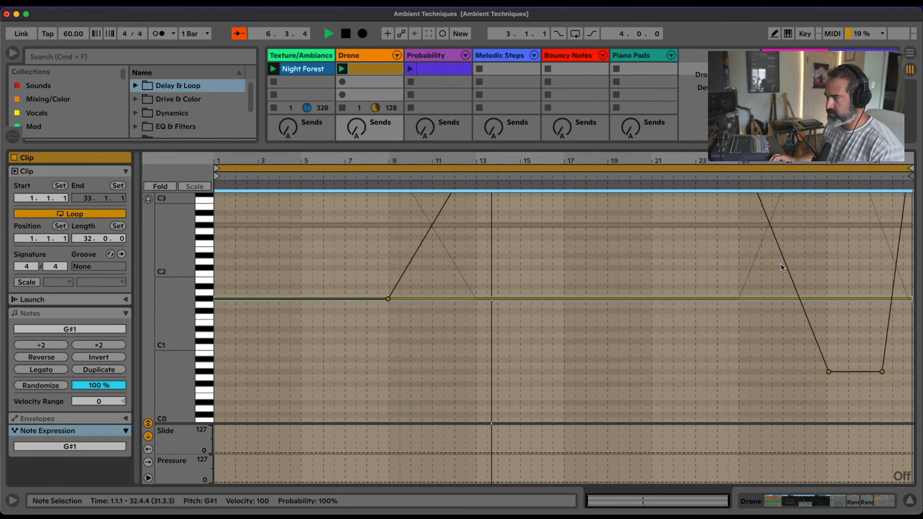
pyautogui.scroll(3, 783, 268)
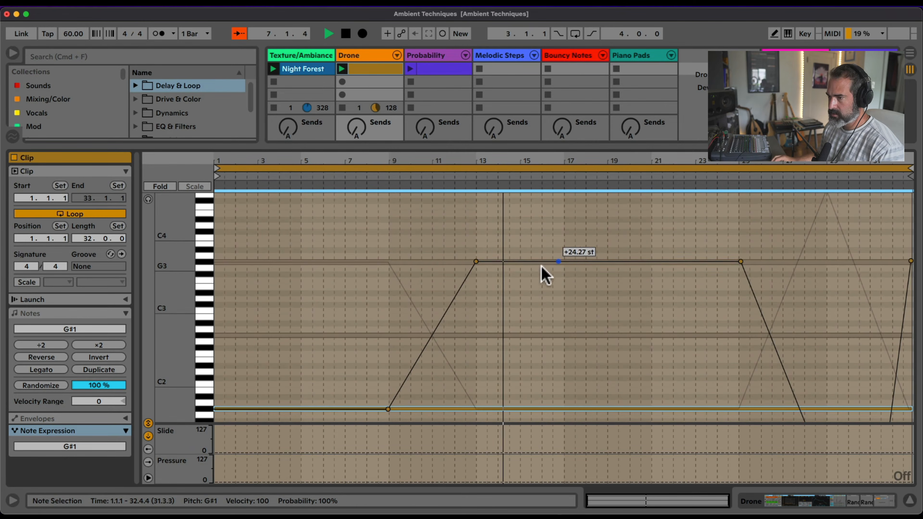
# Create an empty MIDI clip in the second slot of the Drone track
pyautogui.click(368, 82)
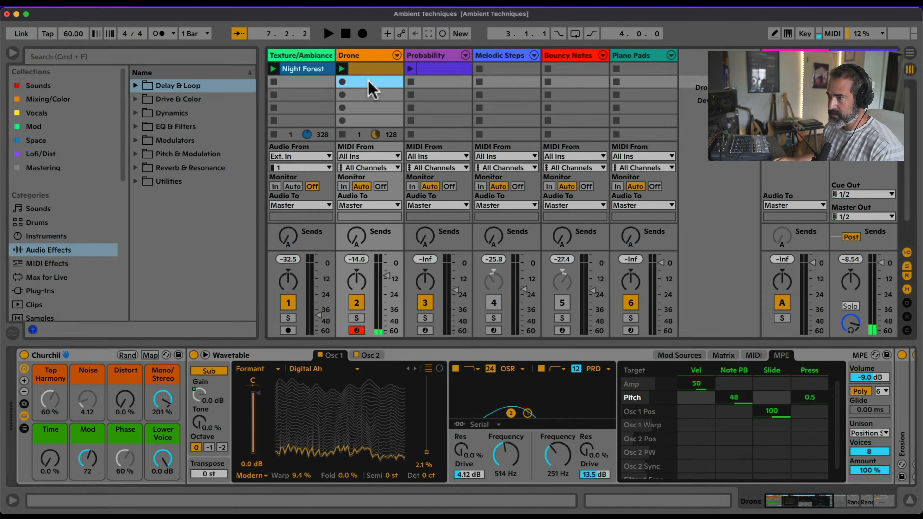
pyautogui.doubleClick(355, 82)
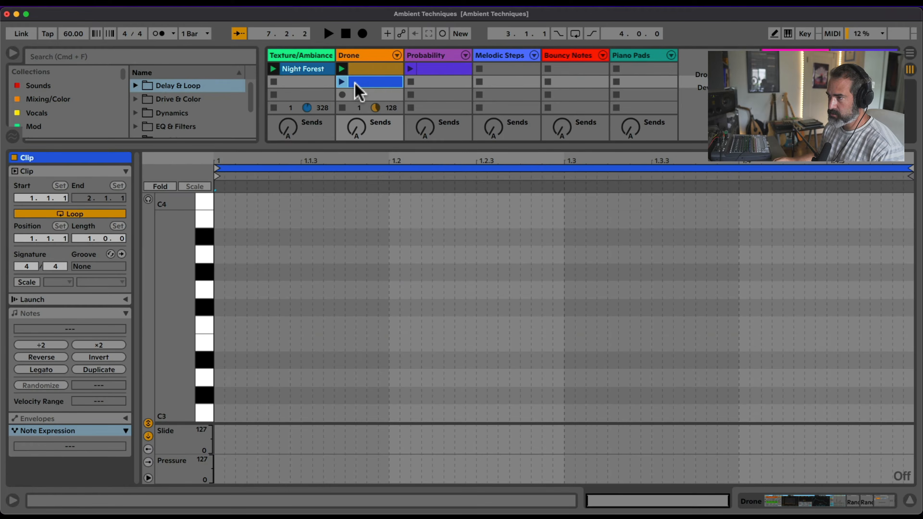
# Try a very short G#3 note at the start of the new clip, and delete it
pyautogui.click(221, 271)
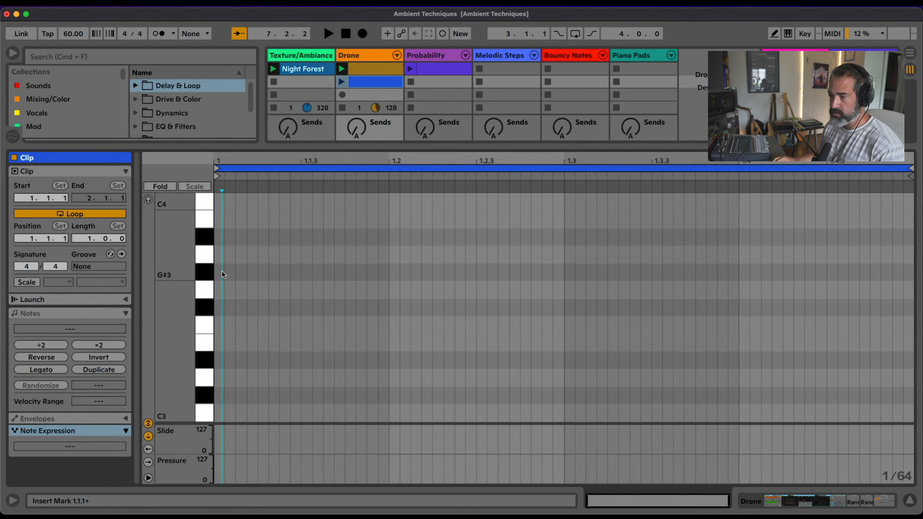
pyautogui.click(223, 272)
pyautogui.doubleClick(221, 273)
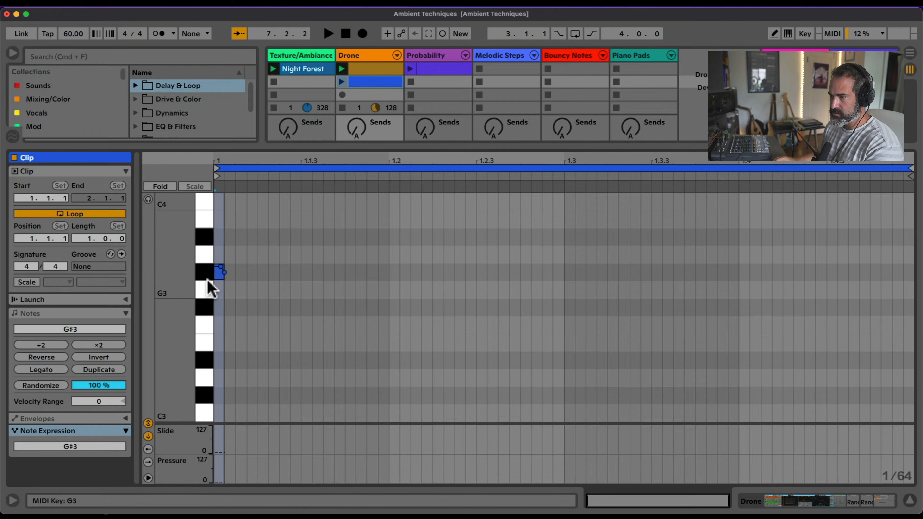
pyautogui.click(58, 310)
pyautogui.moveTo(240, 263); pyautogui.dragTo(202, 288)
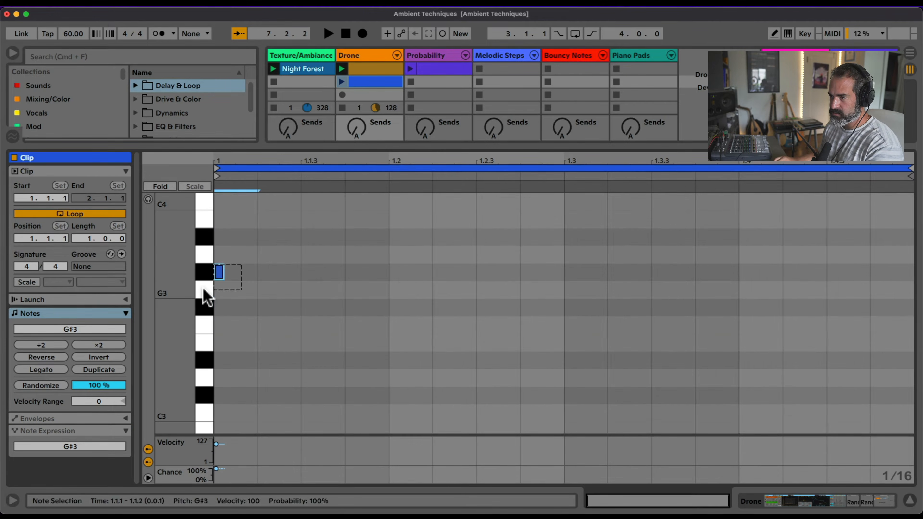
pyautogui.press('Delete')
# Lengthen the new Drone clip by repeatedly duplicating its empty loop
pyautogui.click(104, 370)
pyautogui.click(104, 369)
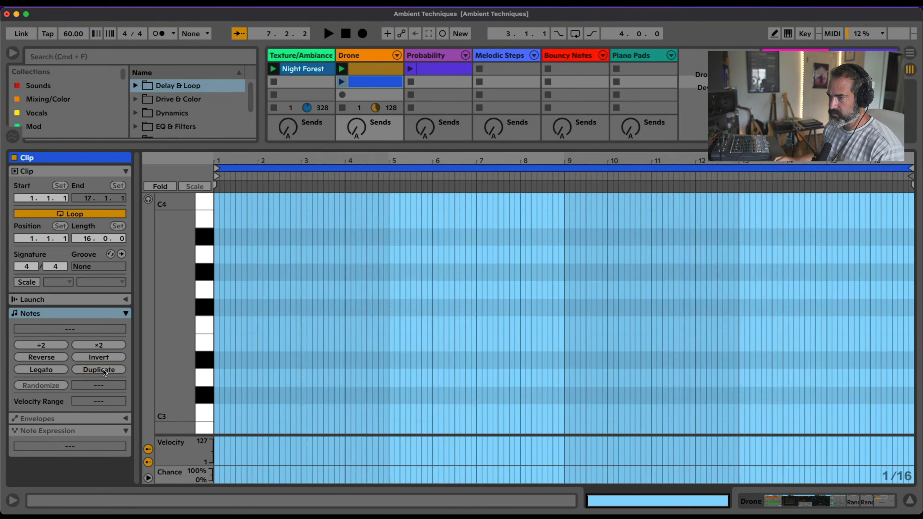
pyautogui.click(104, 369)
pyautogui.click(103, 370)
pyautogui.click(103, 369)
pyautogui.click(104, 369)
pyautogui.click(104, 370)
pyautogui.click(104, 370)
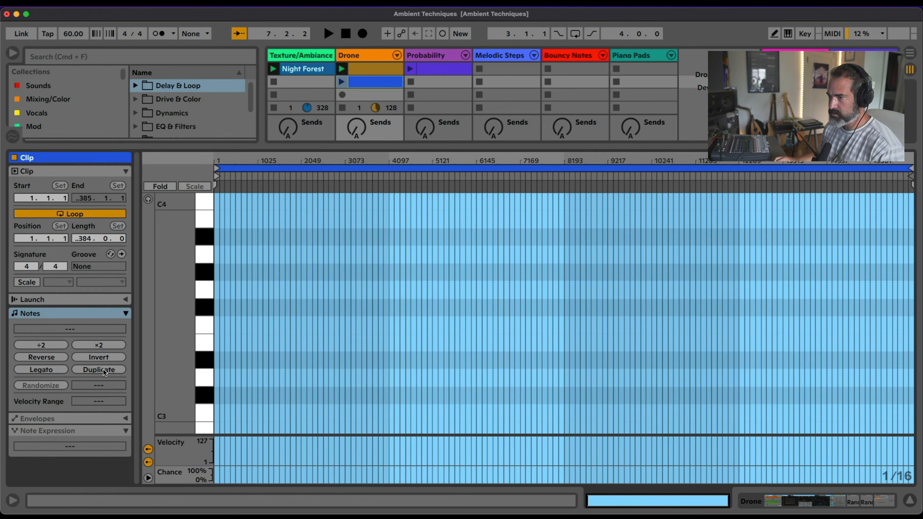
# Try to place a G#3 note at the very beginning of the lengthened clip using the fine grid
pyautogui.click(218, 273)
pyautogui.press('Left')
pyautogui.press('Left')
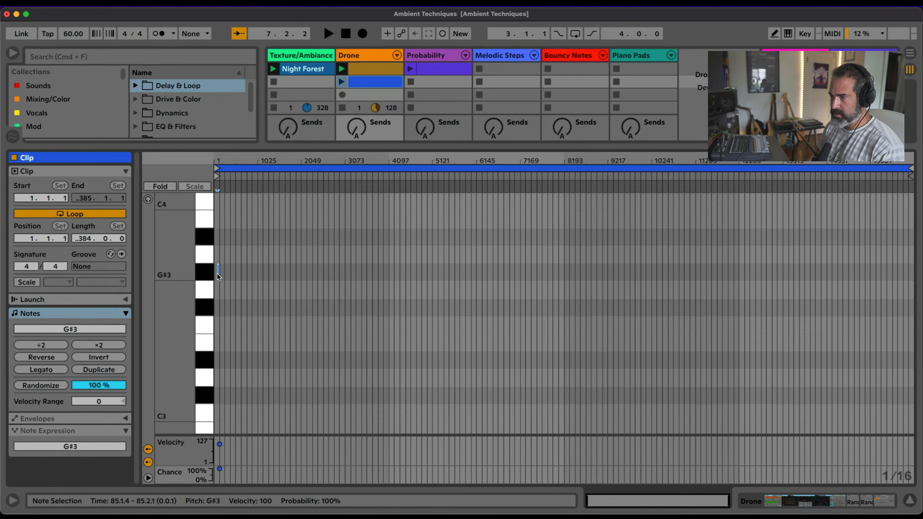
pyautogui.press('Left')
pyautogui.click(215, 198)
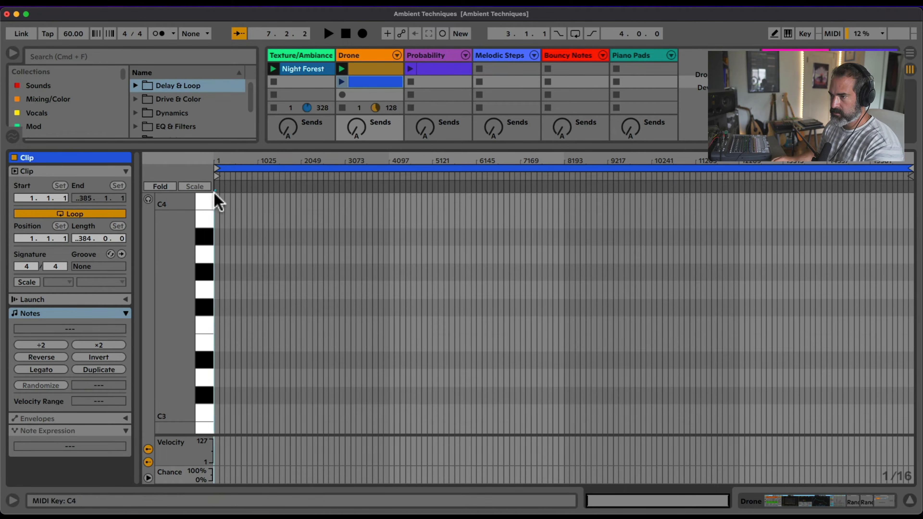
pyautogui.moveTo(215, 161); pyautogui.dragTo(221, 260)
pyautogui.doubleClick(216, 270)
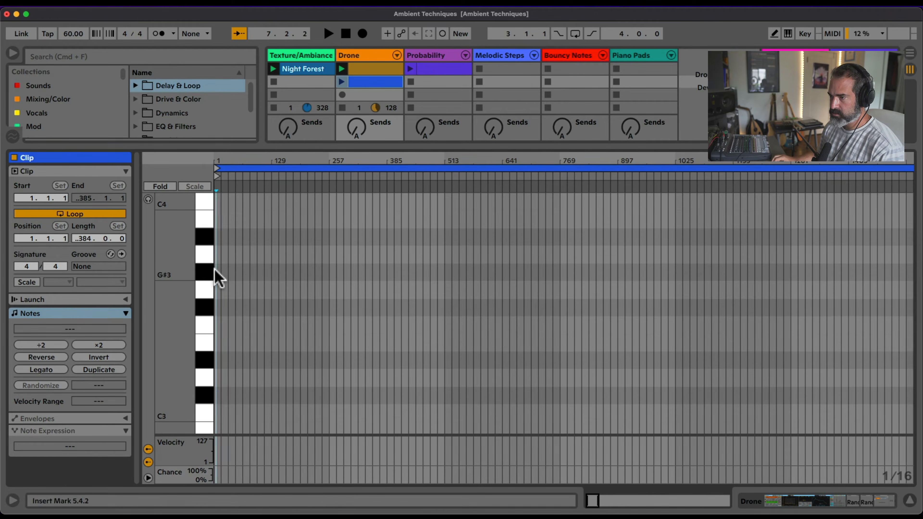
pyautogui.press('Delete')
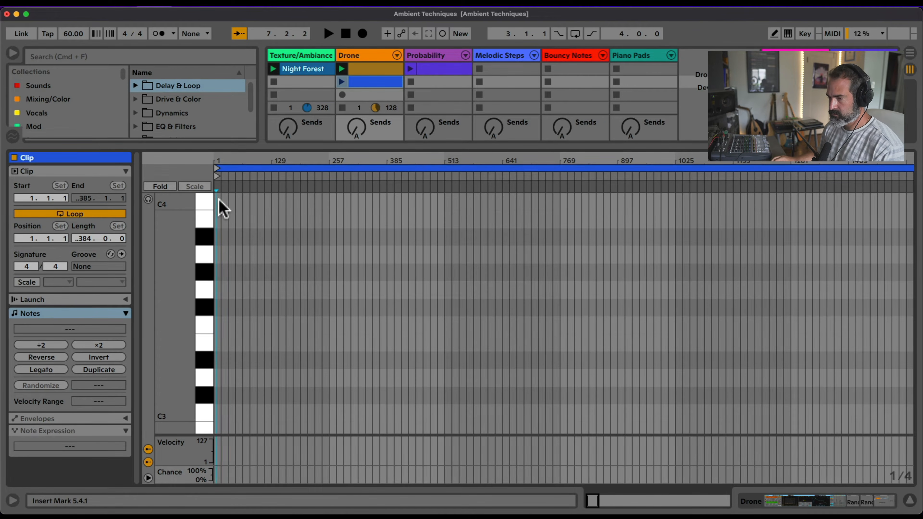
# Widen the note grid to 256 bars and insert a G#3 note one grid division long at the clip's start
pyautogui.press('super+2')
pyautogui.press('super+2')
pyautogui.press('super+2')
pyautogui.press('super+2')
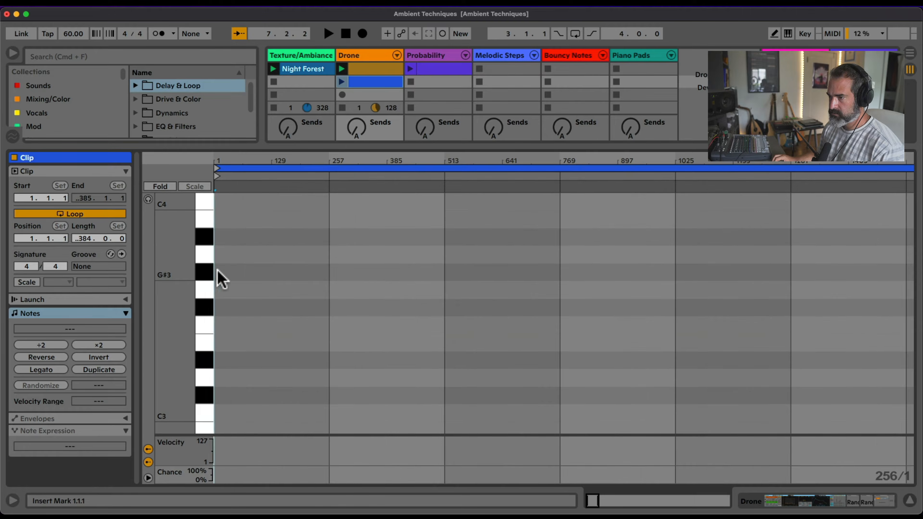
pyautogui.doubleClick(218, 271)
pyautogui.moveTo(247, 157); pyautogui.dragTo(244, 78)
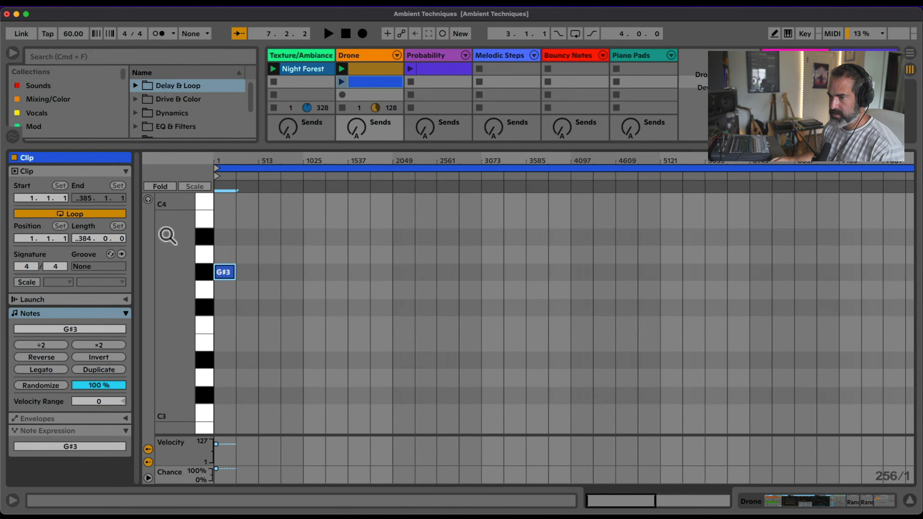
# Extend the G#3 note across the full length of the clip with the Legato operation
pyautogui.click(52, 370)
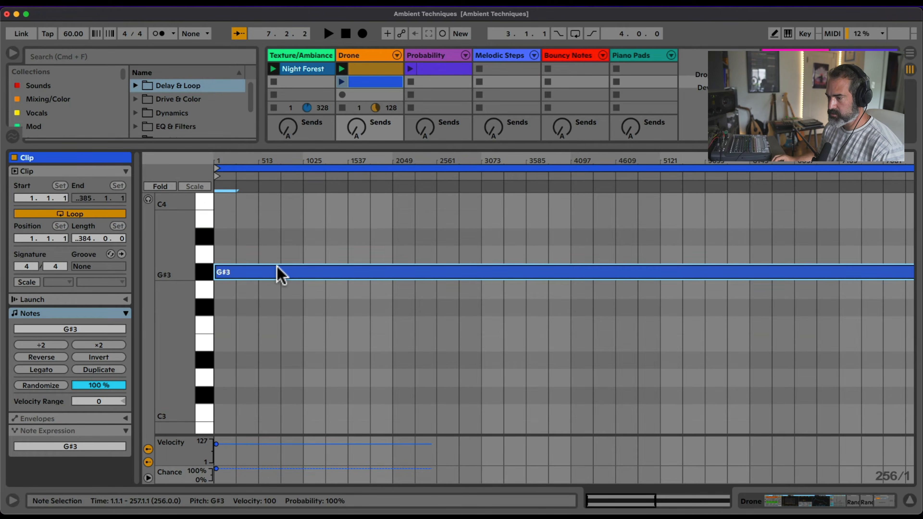
pyautogui.scroll(-5, 275, 280)
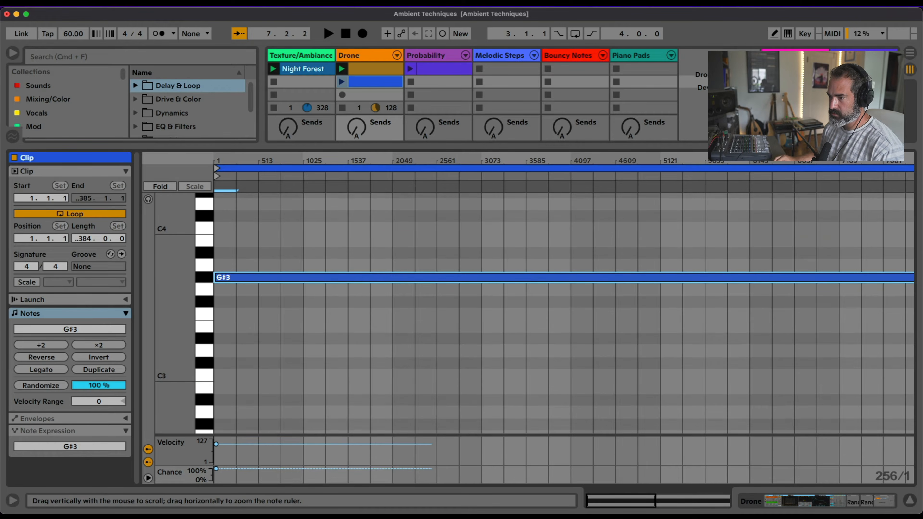
pyautogui.rightClick(250, 282)
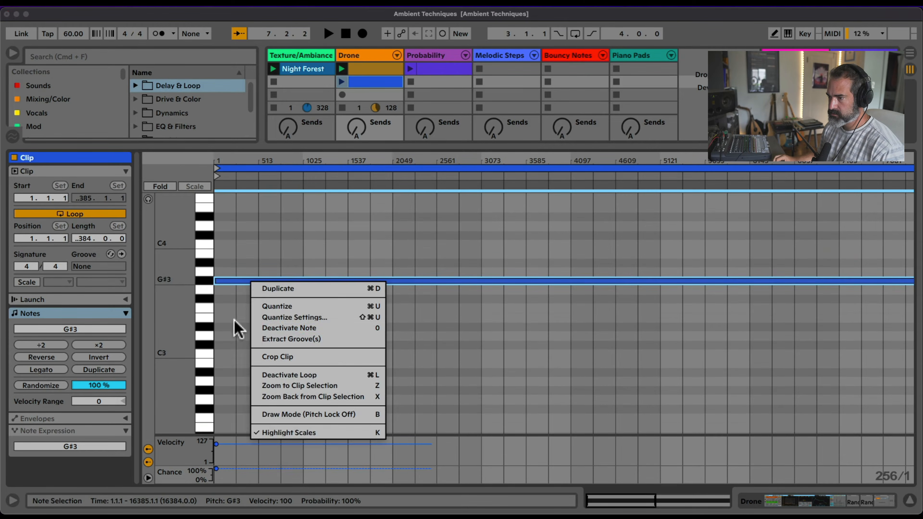
pyautogui.click(254, 283)
# Copy the full-length G#3 note an octave down to G#2 and an octave up to G#4
pyautogui.moveTo(254, 282); pyautogui.dragTo(260, 386)
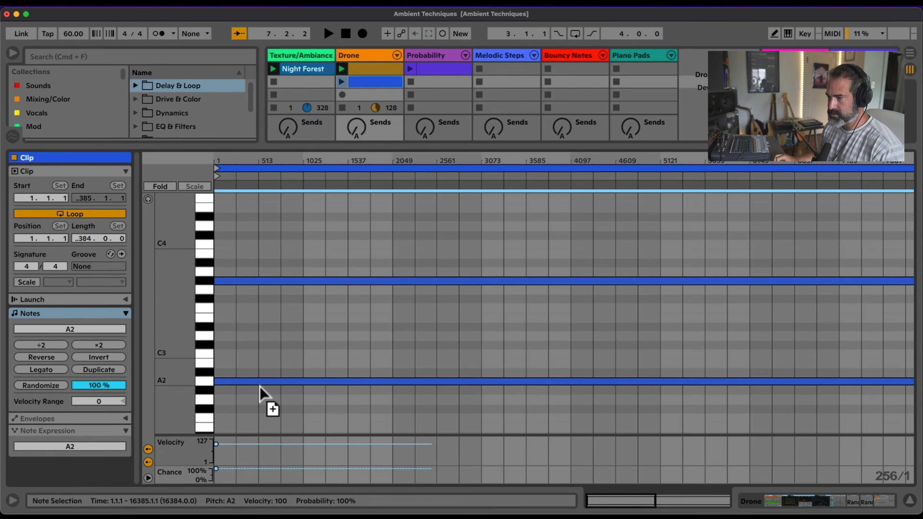
pyautogui.scroll(-3, 197, 326)
pyautogui.moveTo(254, 284); pyautogui.dragTo(254, 212)
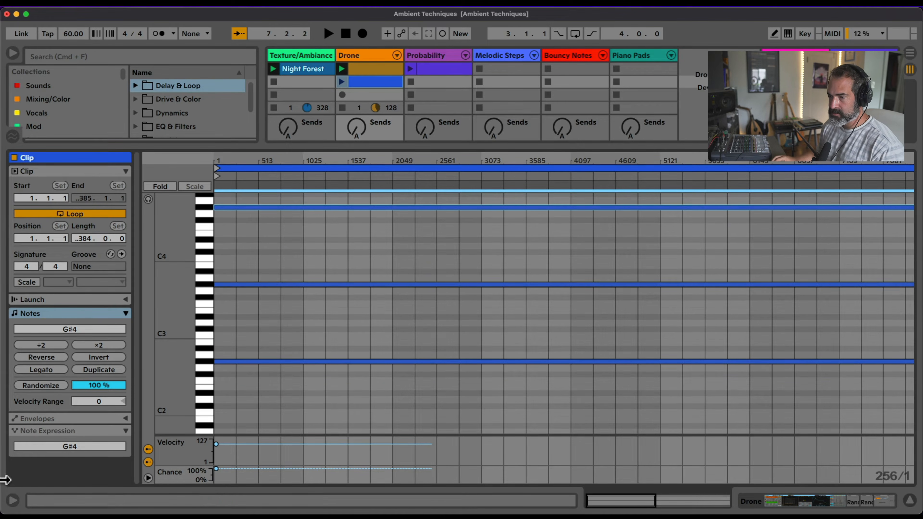
# Draw crossing pitch glides between about bars 2049 and 4097, taking the G#4 note down to G#2 and the G#2 note up to G#4
pyautogui.click(48, 431)
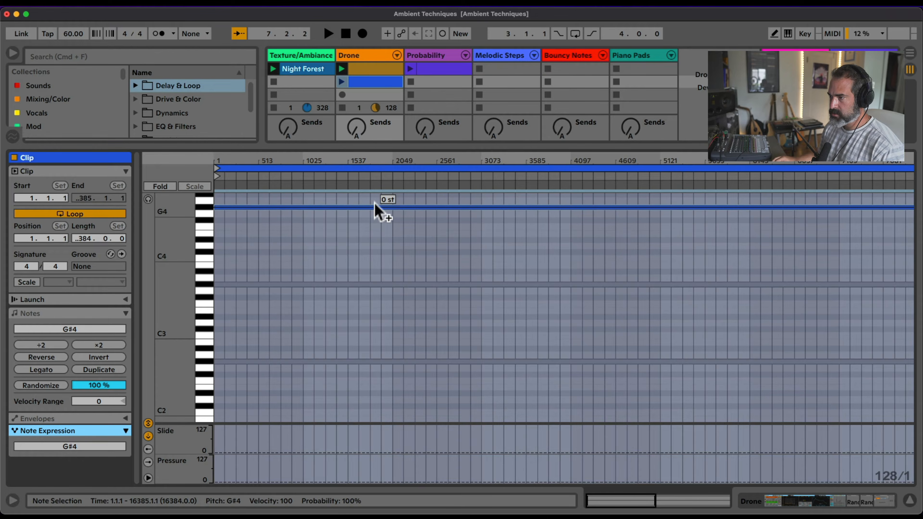
pyautogui.click(393, 208)
pyautogui.moveTo(567, 207); pyautogui.dragTo(570, 373)
pyautogui.click(394, 363)
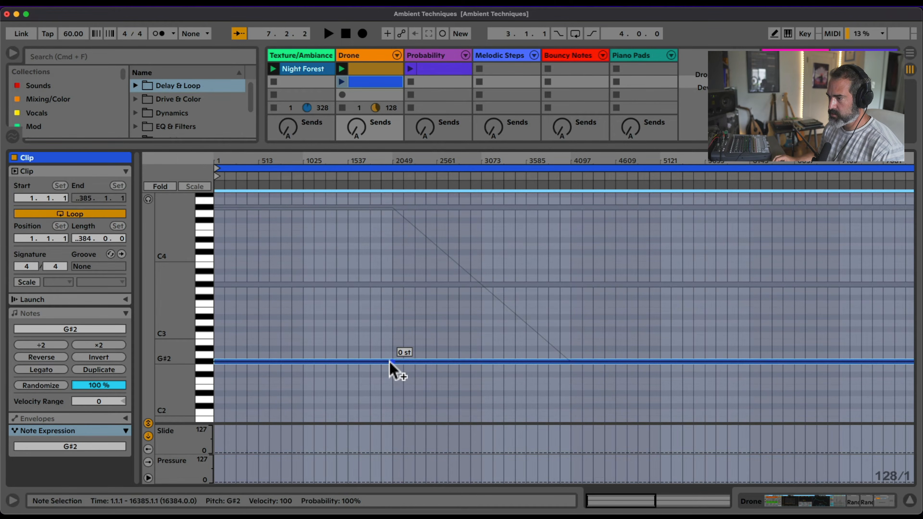
pyautogui.moveTo(426, 361); pyautogui.dragTo(571, 208)
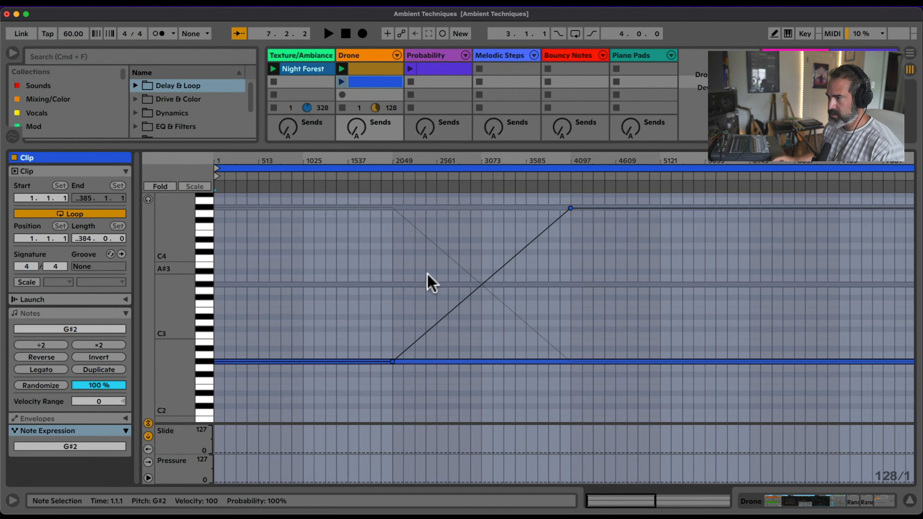
# Draw a pitch glide on the G#3 note over the same bars, dropping it by 24 semitones
pyautogui.click(392, 285)
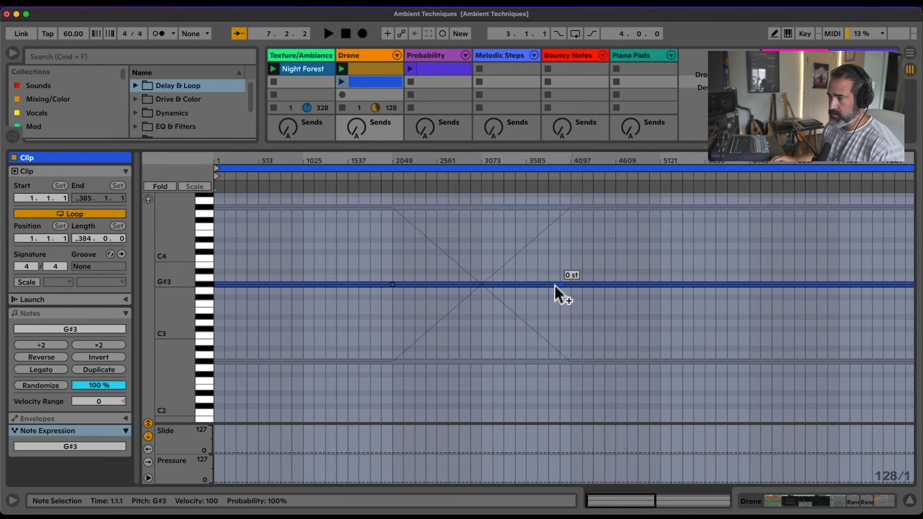
pyautogui.moveTo(567, 285)
pyautogui.mouseDown()
pyautogui.moveTo(568, 394)
pyautogui.moveTo(577, 222)
pyautogui.moveTo(570, 274)
pyautogui.mouseUp()
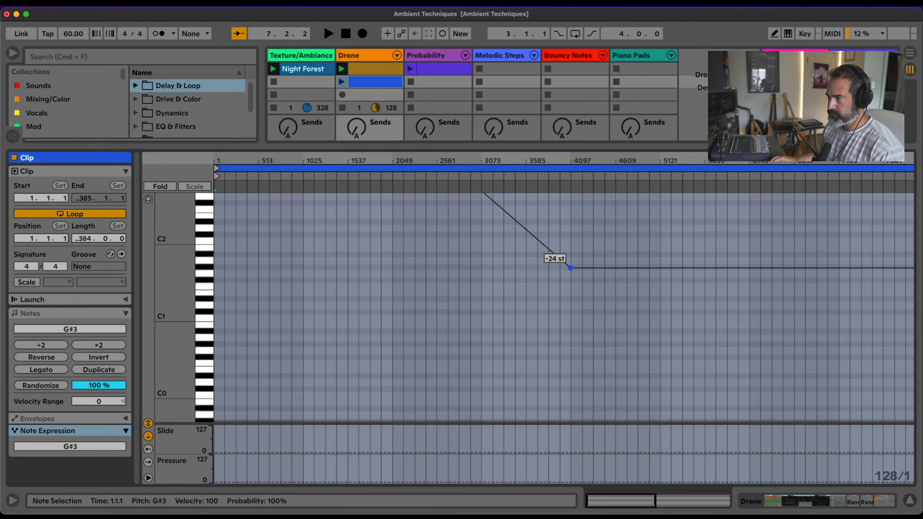
pyautogui.scroll(8, 440, 259)
pyautogui.scroll(1, 440, 260)
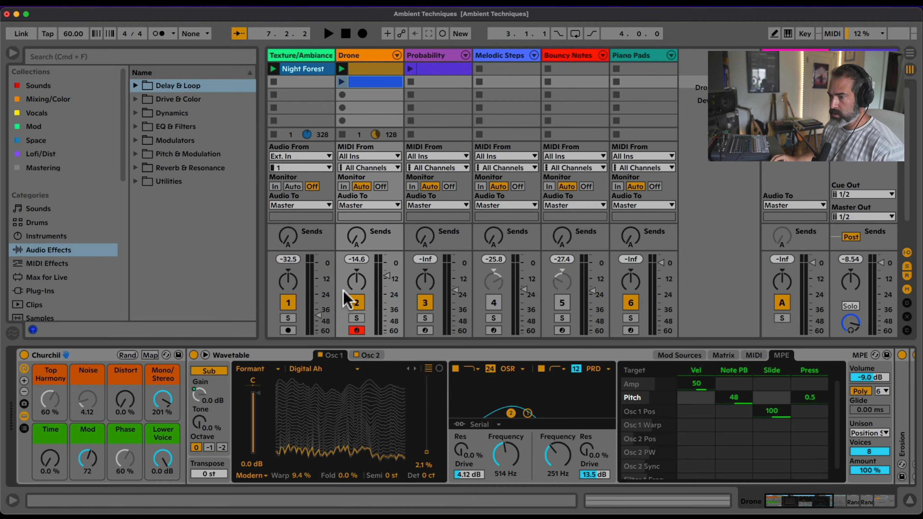
# Hide the devices inside the Churchil rack and locate the LFO among the Modulators audio effects
pyautogui.click(24, 415)
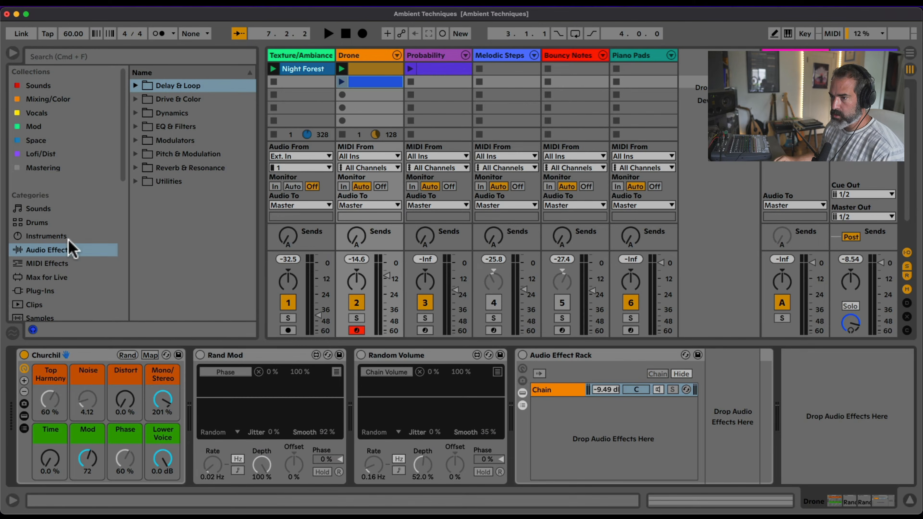
pyautogui.click(51, 250)
pyautogui.click(135, 140)
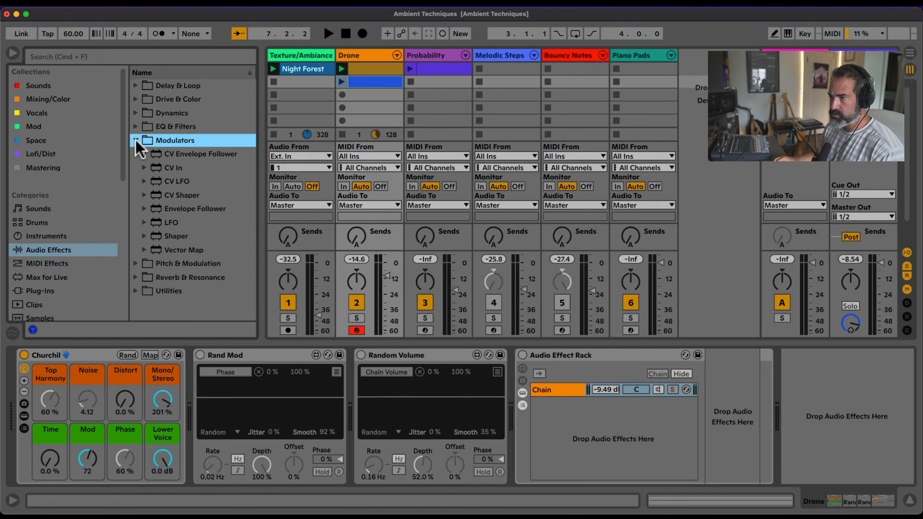
pyautogui.click(183, 223)
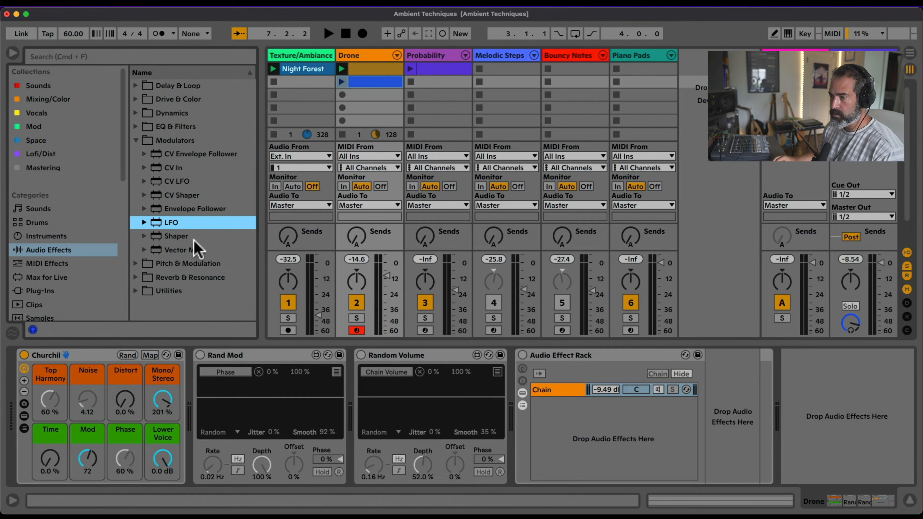
# Activate the Rand Mod LFO and review its list of mapped parameters
pyautogui.click(215, 355)
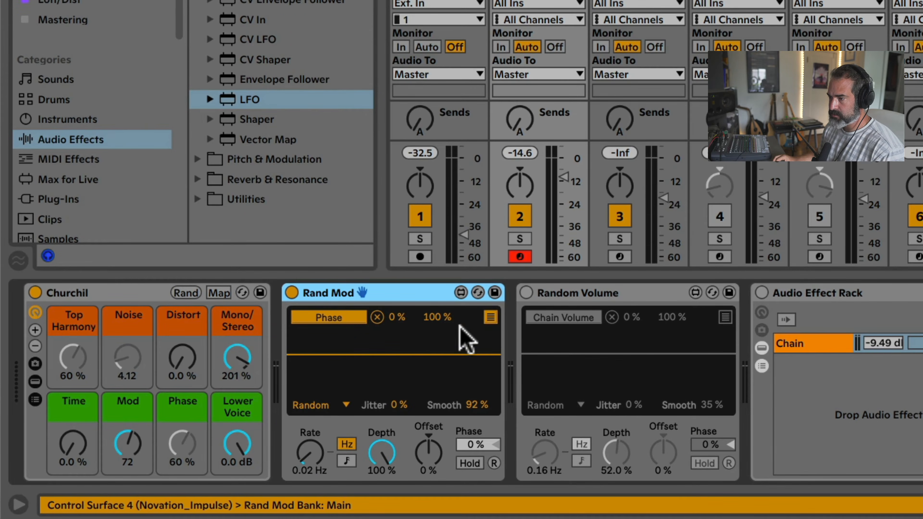
pyautogui.click(490, 317)
pyautogui.click(490, 317)
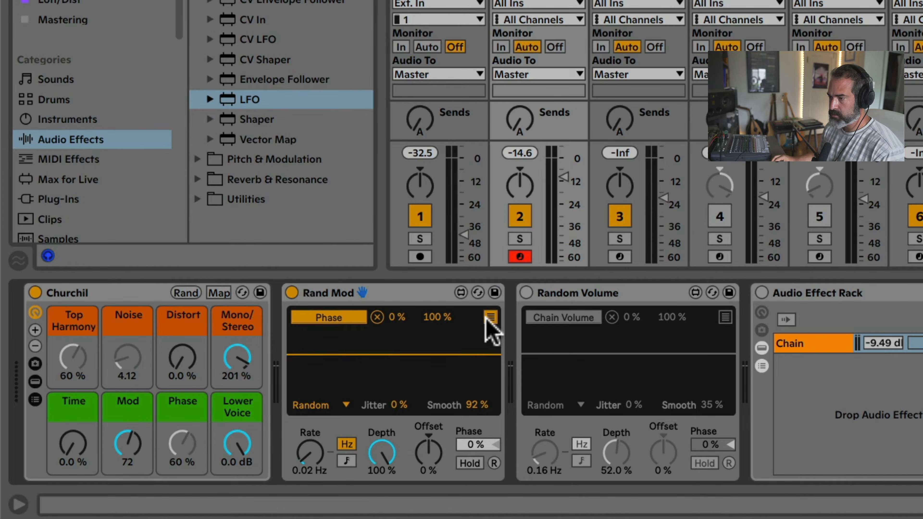
pyautogui.click(491, 317)
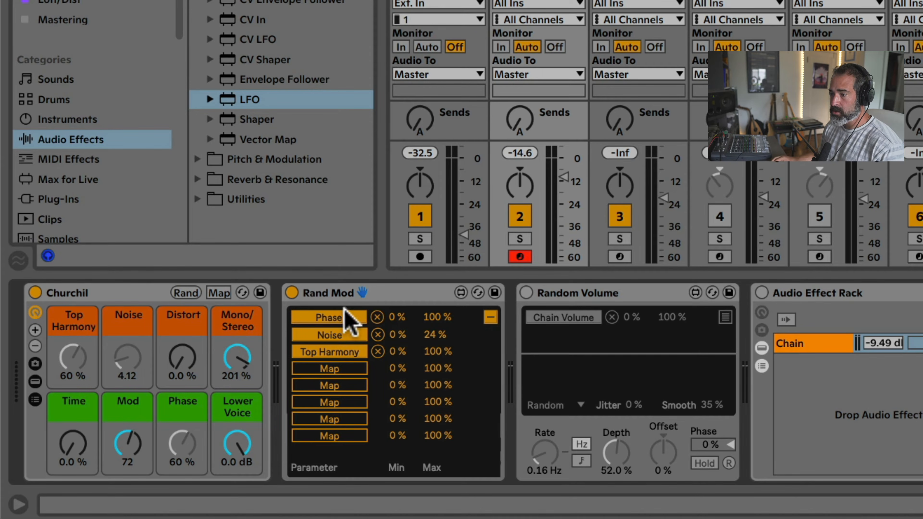
pyautogui.click(490, 317)
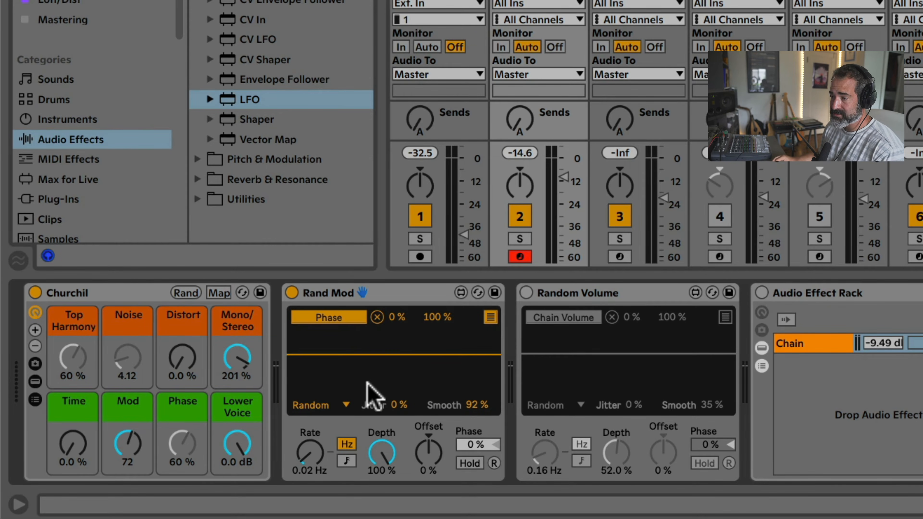
# Choose the Random waveform for the Rand Mod LFO and lower the Drone track's volume slightly
pyautogui.click(335, 411)
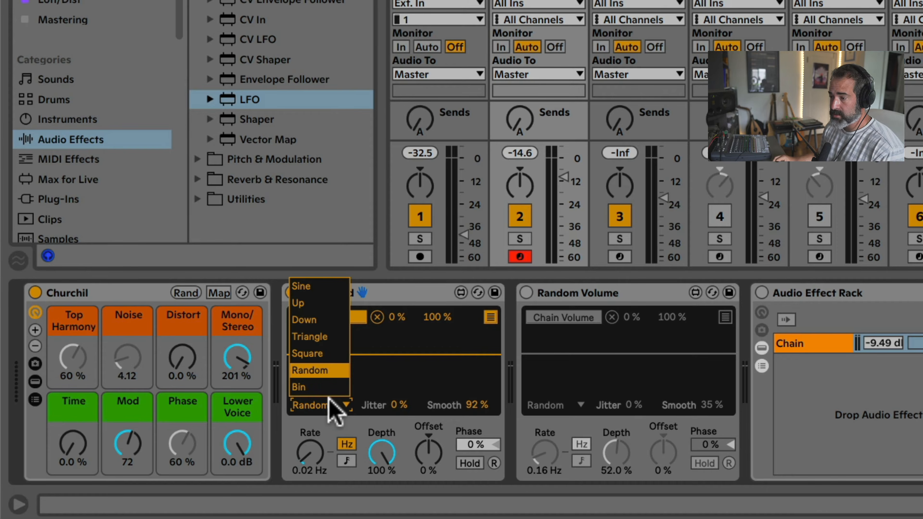
pyautogui.click(322, 373)
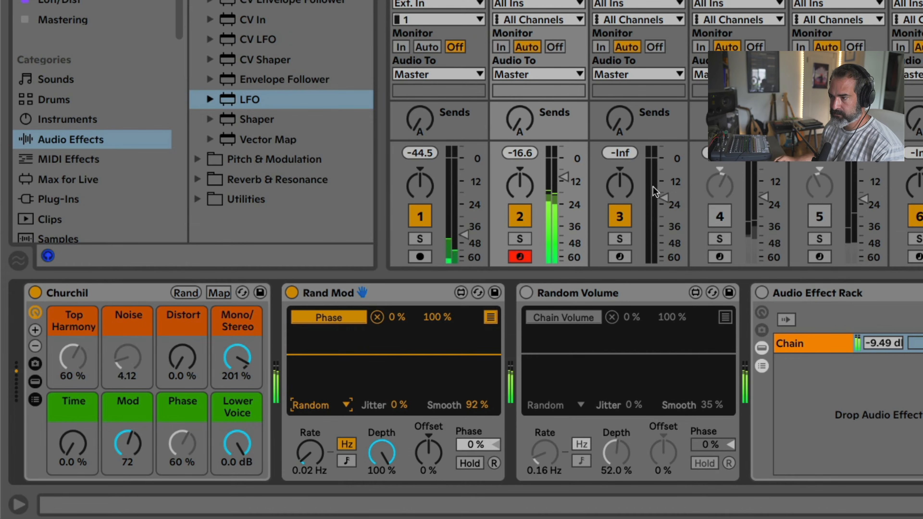
pyautogui.moveTo(564, 177); pyautogui.dragTo(563, 198)
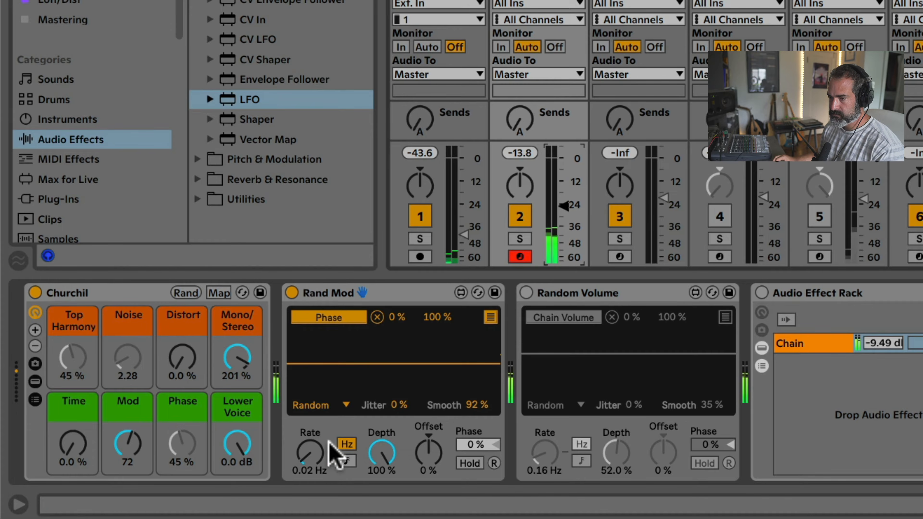
# Try a 2.80 Hz rate on the Rand Mod LFO, and settle on 98% smoothing with a 0.28 Hz rate
pyautogui.moveTo(309, 455); pyautogui.dragTo(309, 412)
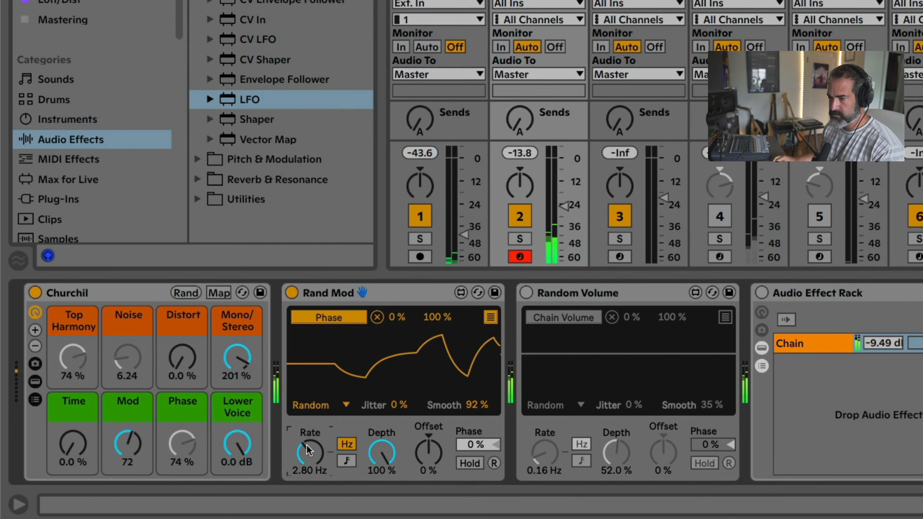
pyautogui.click(476, 406)
pyautogui.moveTo(475, 412); pyautogui.dragTo(478, 374)
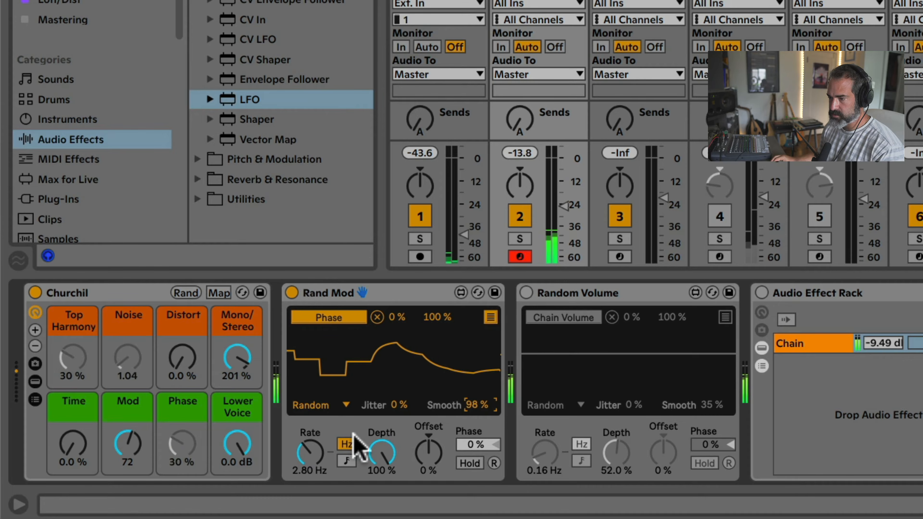
pyautogui.moveTo(309, 452); pyautogui.dragTo(309, 487)
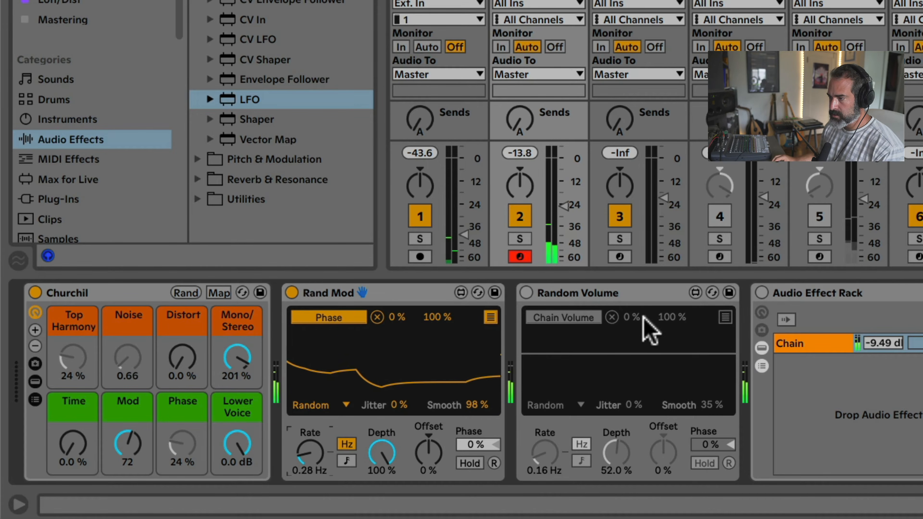
# Activate the Drone track's Audio Effect Rack and select its single chain
pyautogui.click(806, 297)
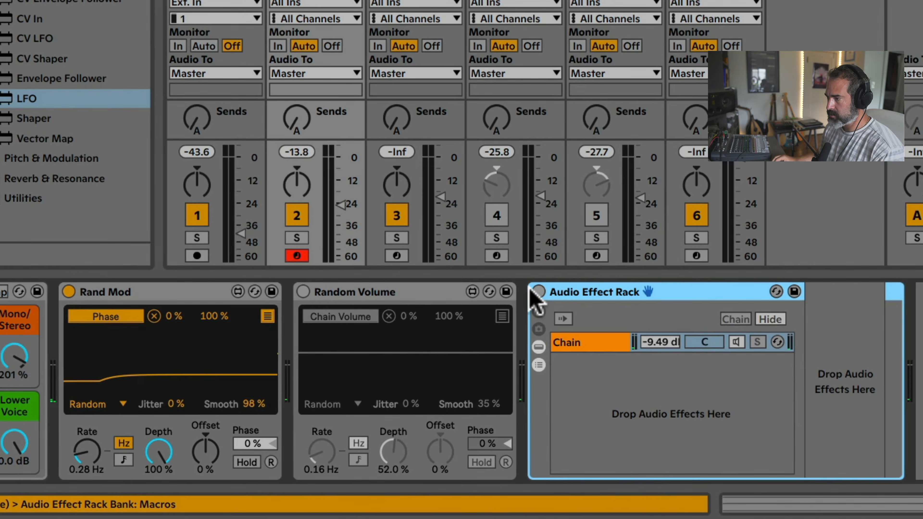
pyautogui.click(762, 293)
pyautogui.click(827, 347)
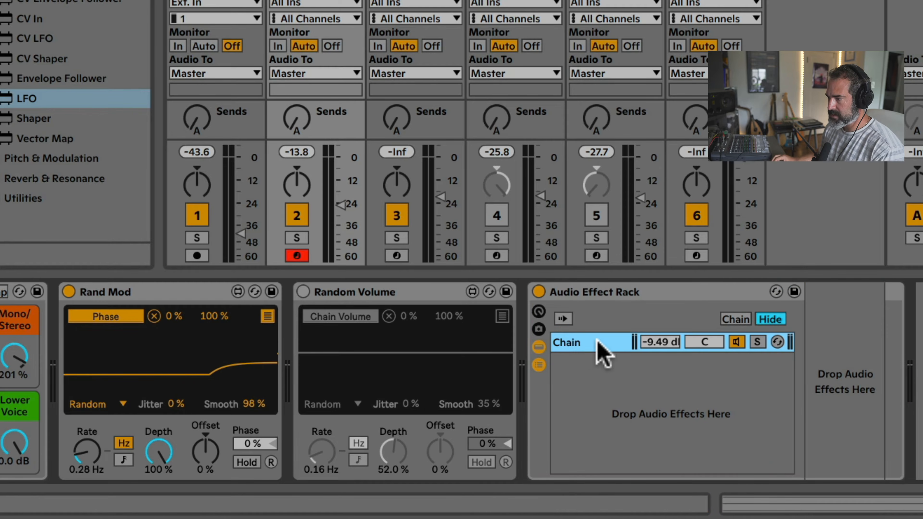
# Activate the Random Volume LFO and lower the Drone track's volume to about -26.4 dB
pyautogui.click(365, 295)
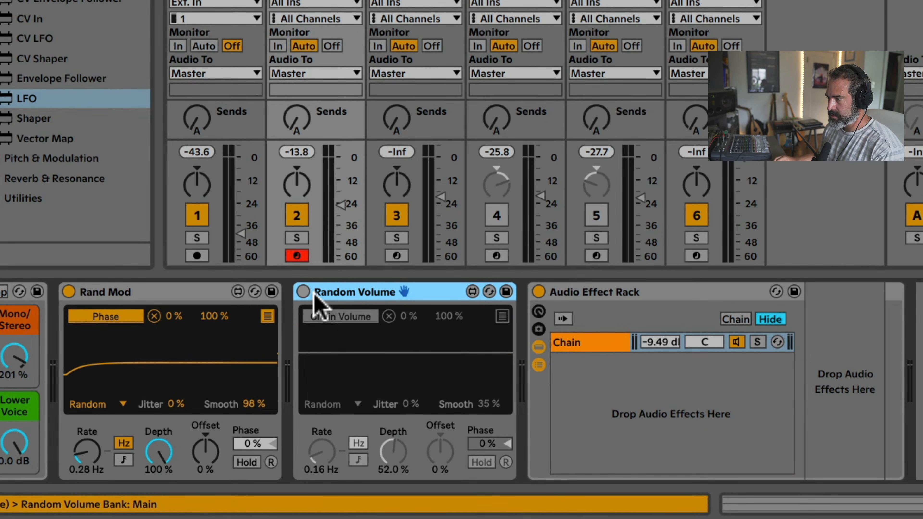
pyautogui.click(304, 292)
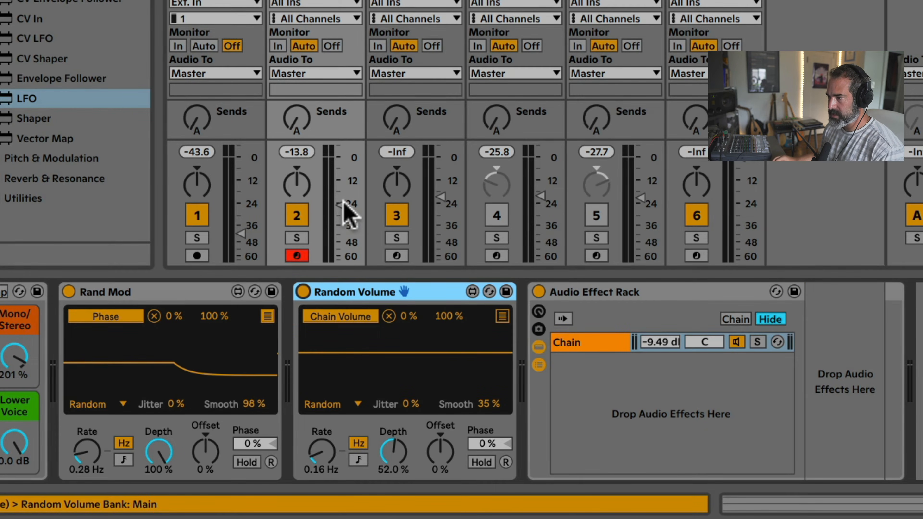
pyautogui.moveTo(342, 204); pyautogui.dragTo(342, 219)
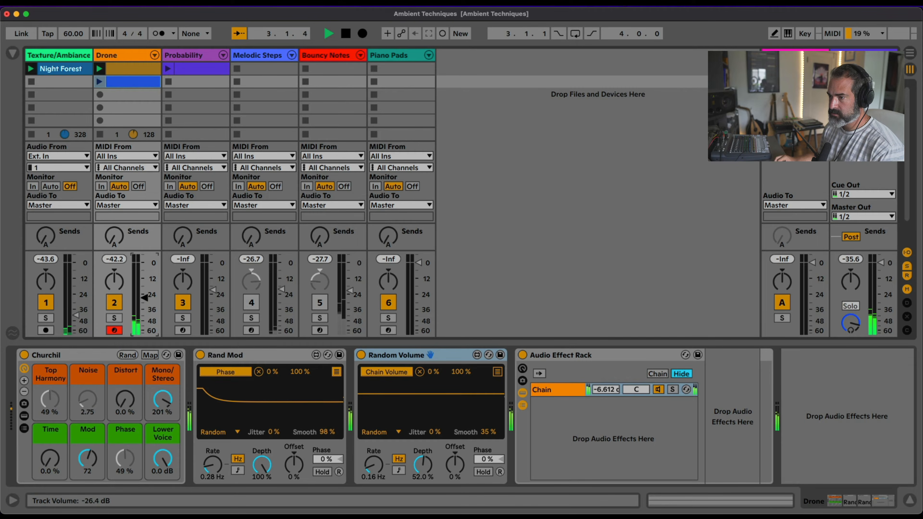
# Solo the Probability track and deactivate its Stereo Tides reverb and Auto Filter
pyautogui.click(188, 56)
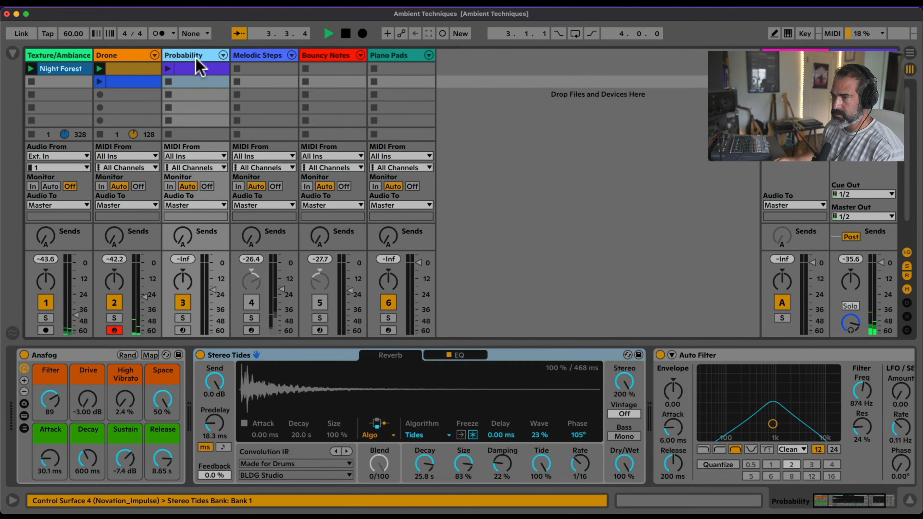
pyautogui.click(182, 319)
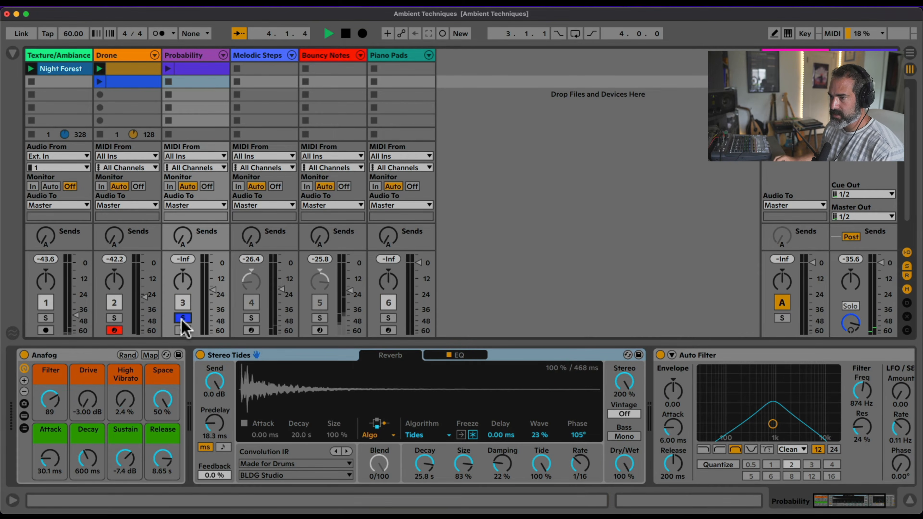
pyautogui.click(244, 358)
pyautogui.press('0')
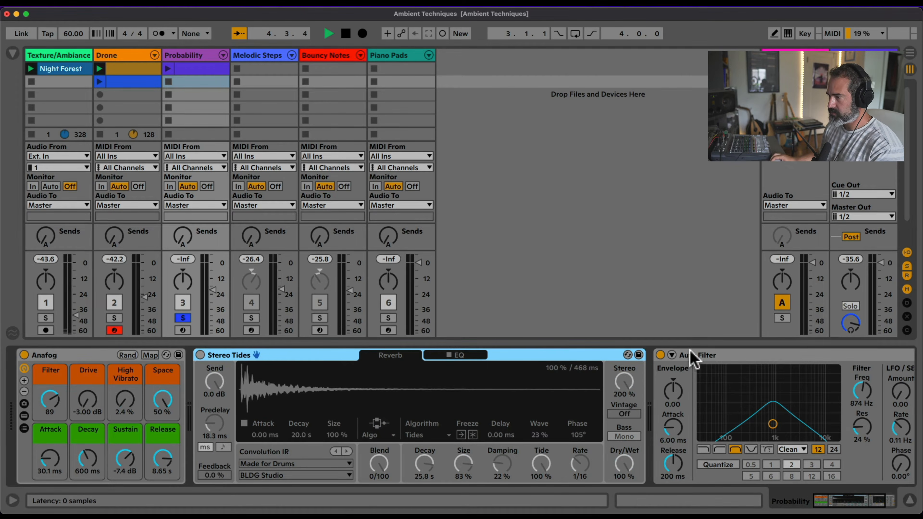
pyautogui.click(692, 355)
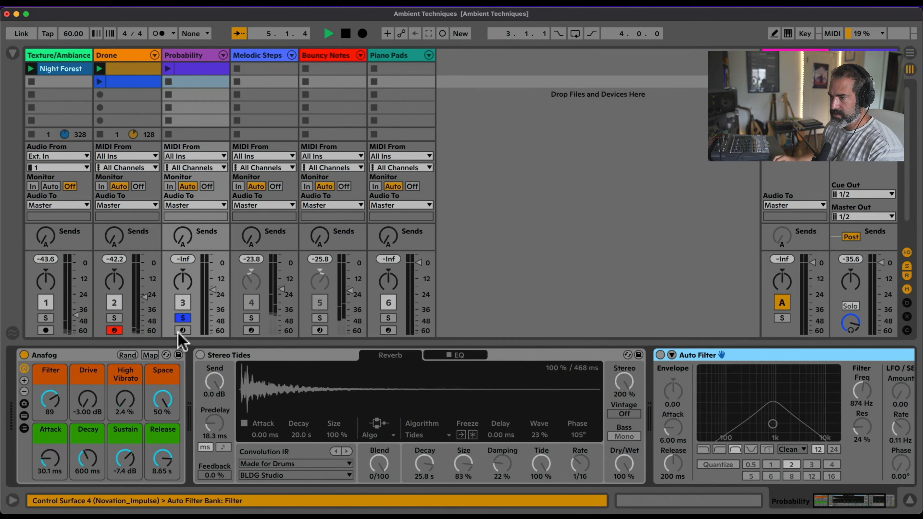
# Arm the Probability track for recording and show the devices inside its instrument rack
pyautogui.click(182, 330)
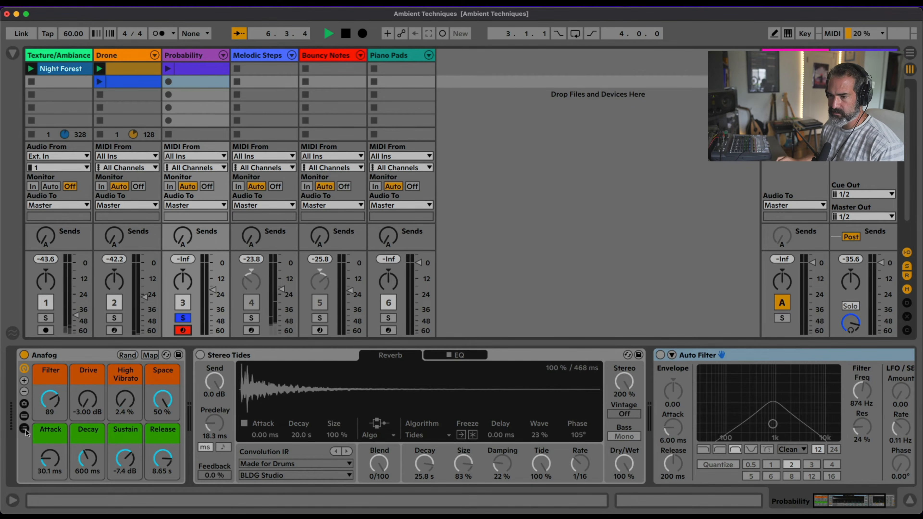
pyautogui.click(24, 416)
pyautogui.hscroll(15, 374, 384)
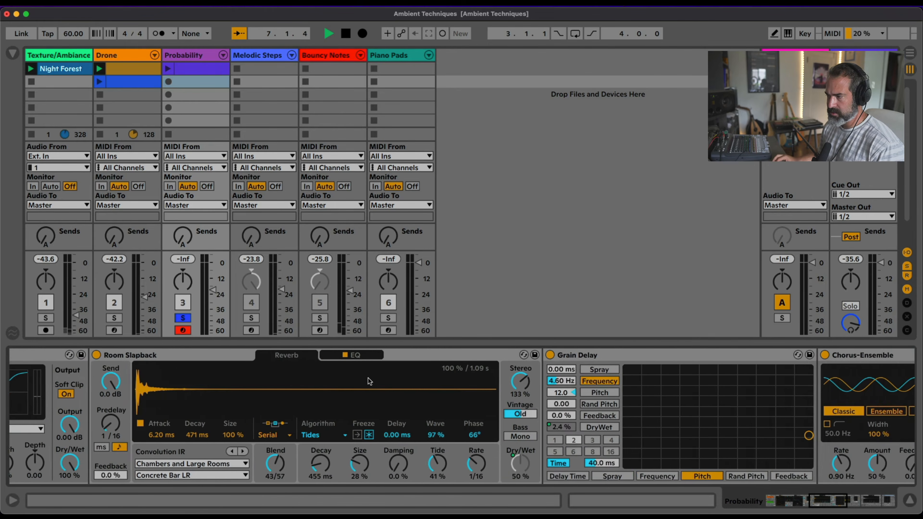
# Hide the devices inside the Probability track's Analog rack and set the Release macro to 7.69 s
pyautogui.hscroll(-15, 368, 381)
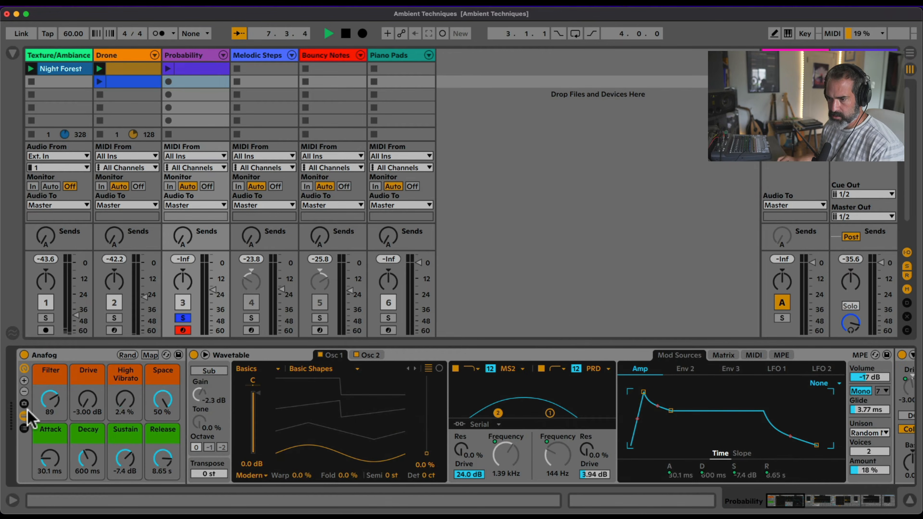
pyautogui.click(24, 415)
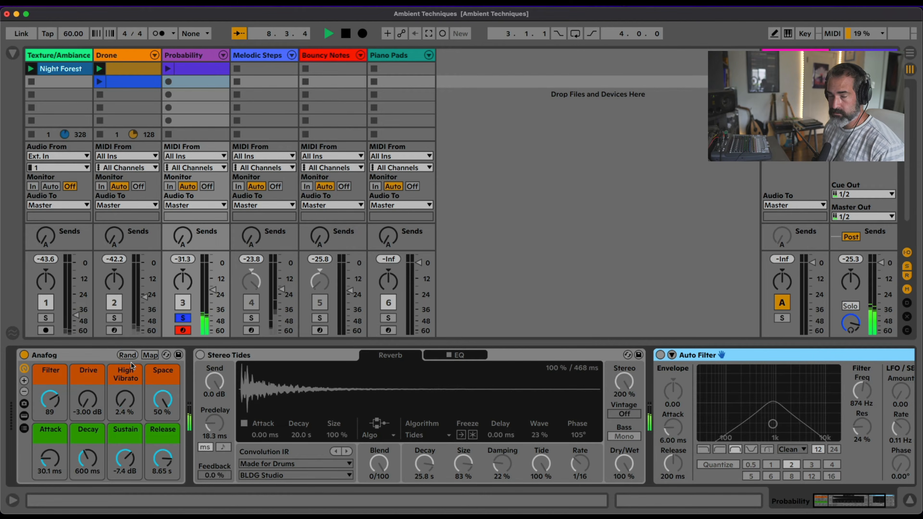
pyautogui.moveTo(161, 461); pyautogui.dragTo(171, 469)
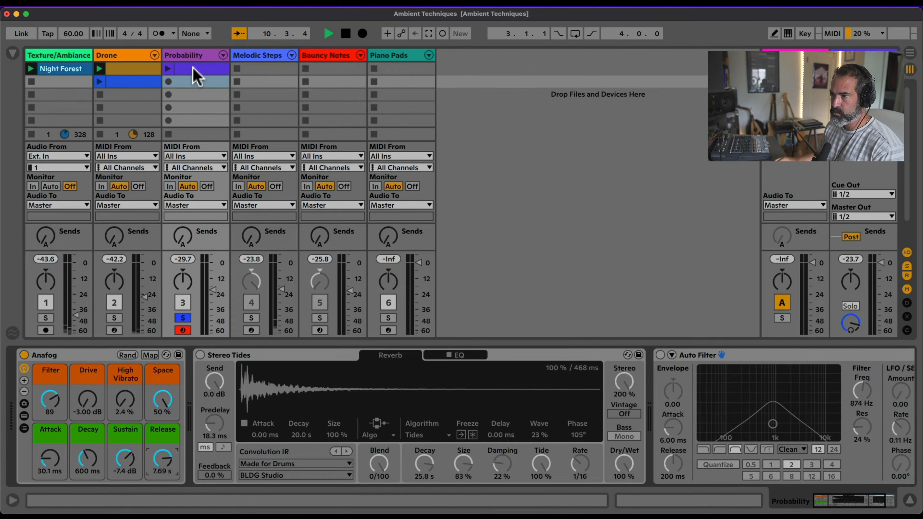
# Create a clip in the Probability track's second slot and enter consecutive sixteenth notes C#3, D#3, G#3, A#3 and F3 from the start
pyautogui.doubleClick(193, 82)
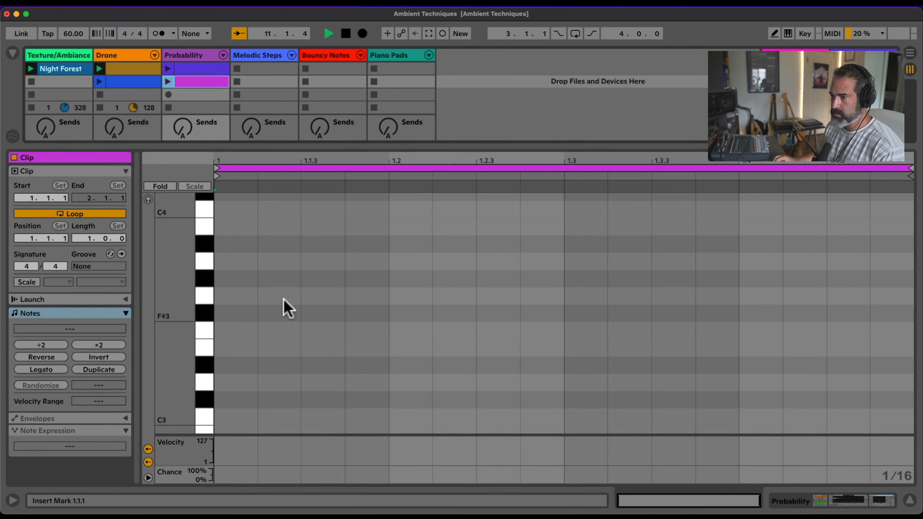
pyautogui.doubleClick(241, 400)
pyautogui.doubleClick(287, 365)
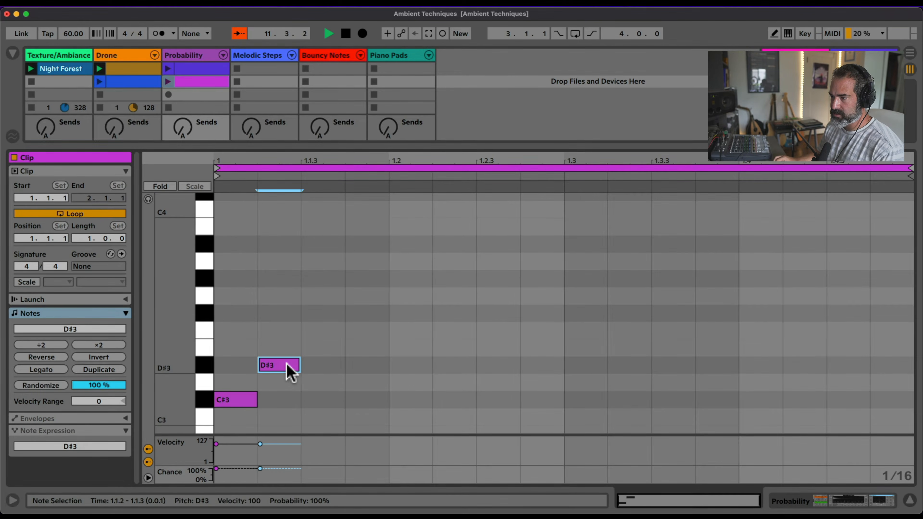
pyautogui.doubleClick(326, 279)
pyautogui.doubleClick(363, 244)
pyautogui.doubleClick(409, 313)
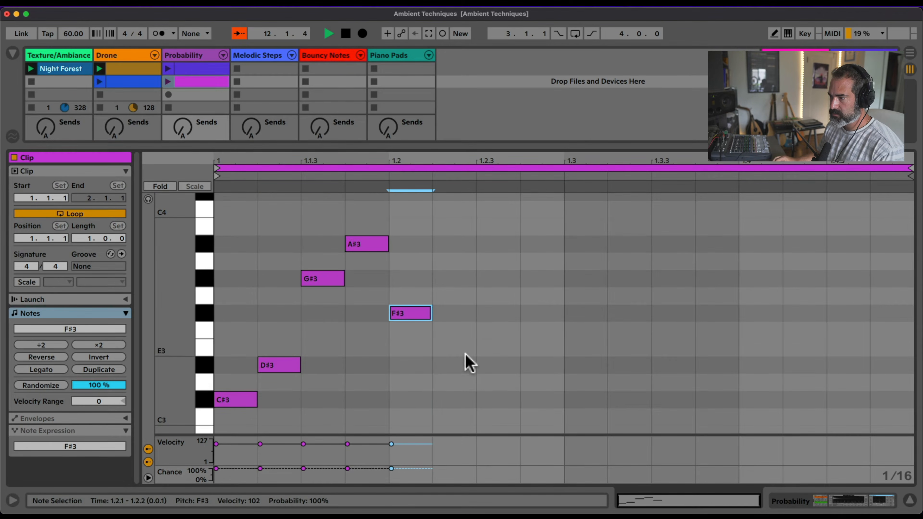
pyautogui.press('Down')
# Continue the sixteenth-note sequence after F3 with D#3, G#3, A#3 and C#3
pyautogui.doubleClick(454, 365)
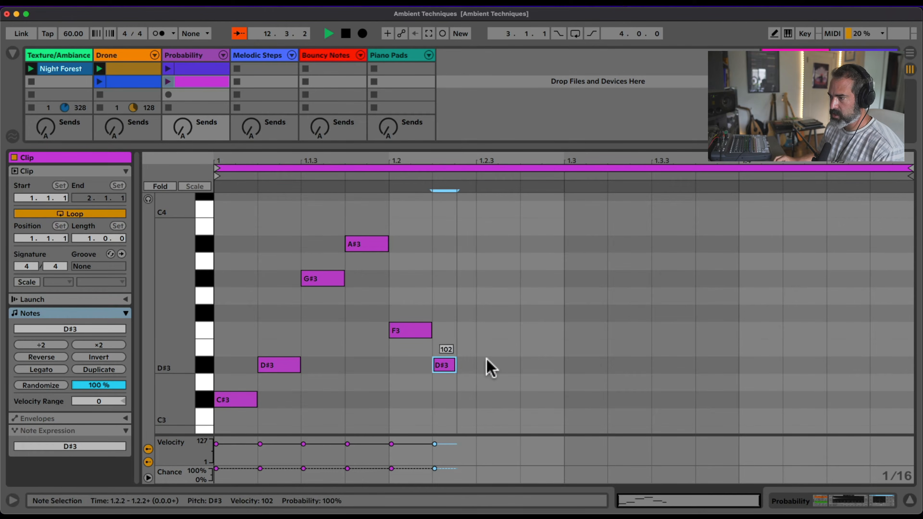
pyautogui.doubleClick(501, 279)
pyautogui.doubleClick(536, 244)
pyautogui.doubleClick(587, 400)
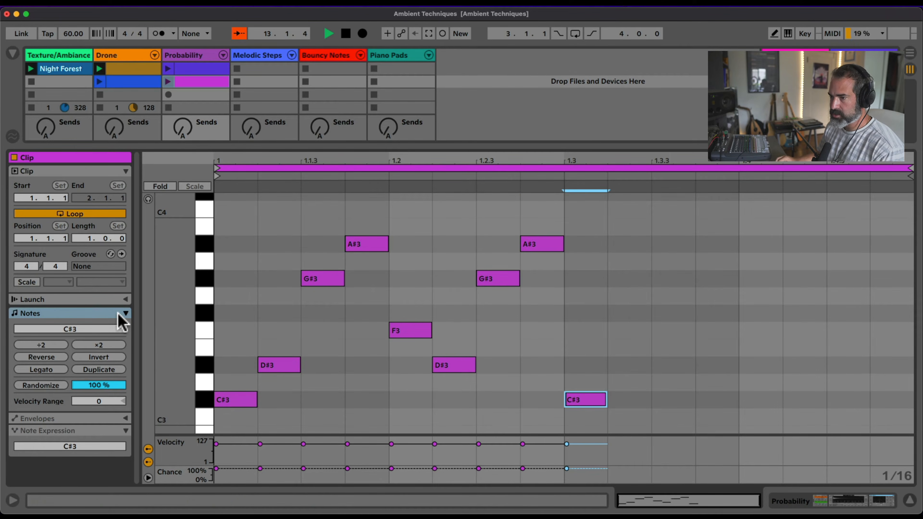
# Set the clip's scale to C#/Db Major Pentatonic and restrict the note editor to the scale's notes
pyautogui.click(51, 361)
pyautogui.click(88, 358)
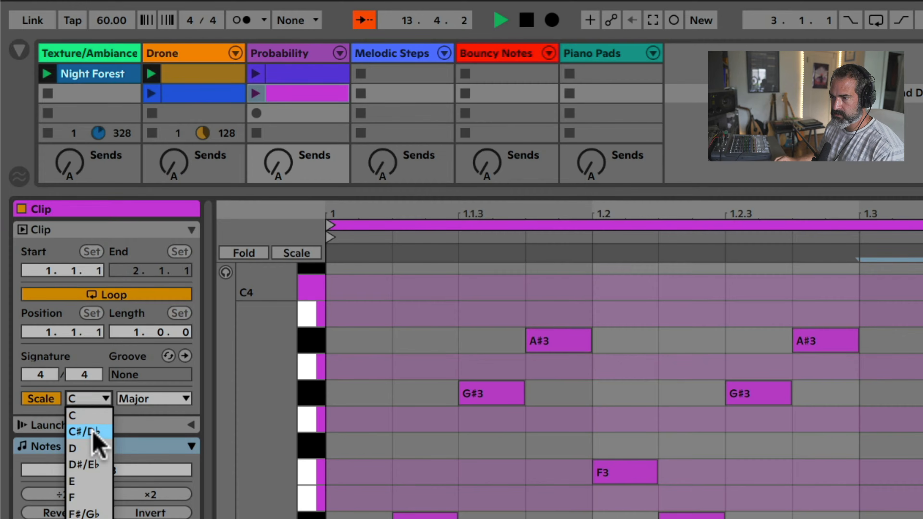
pyautogui.click(95, 433)
pyautogui.click(149, 398)
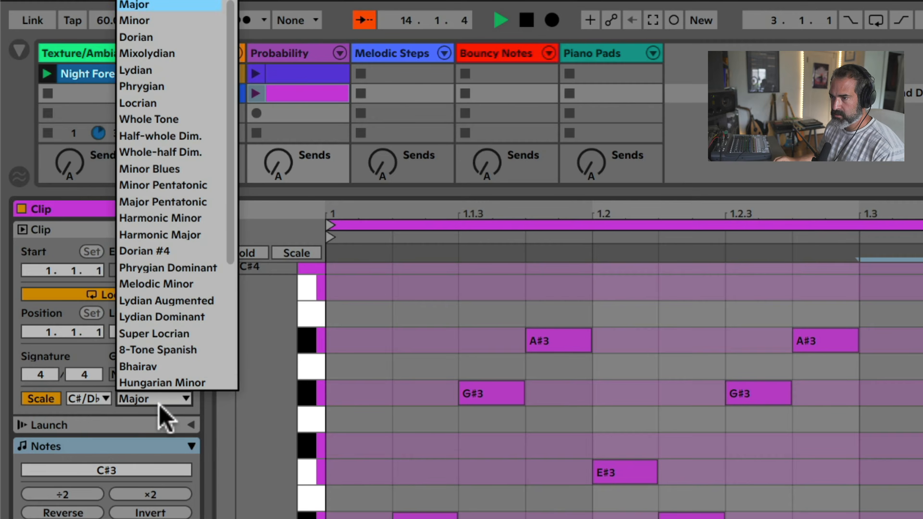
pyautogui.click(180, 200)
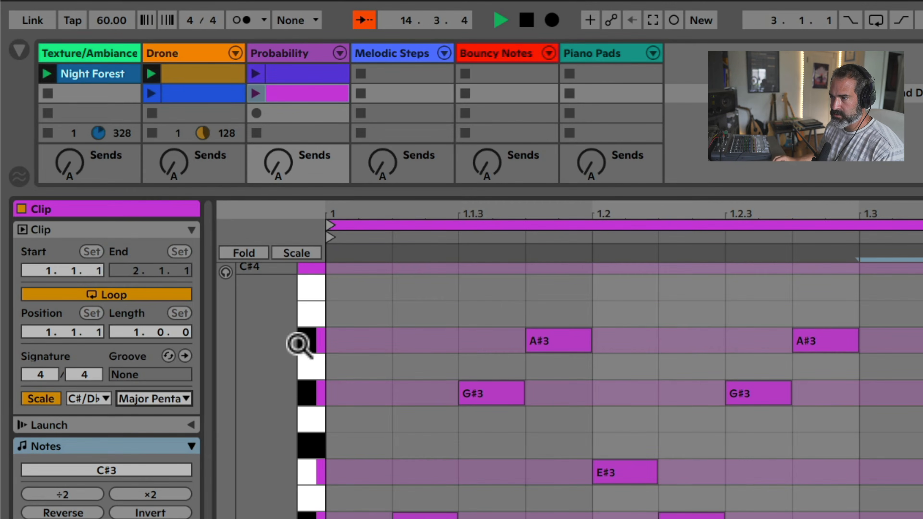
pyautogui.click(296, 252)
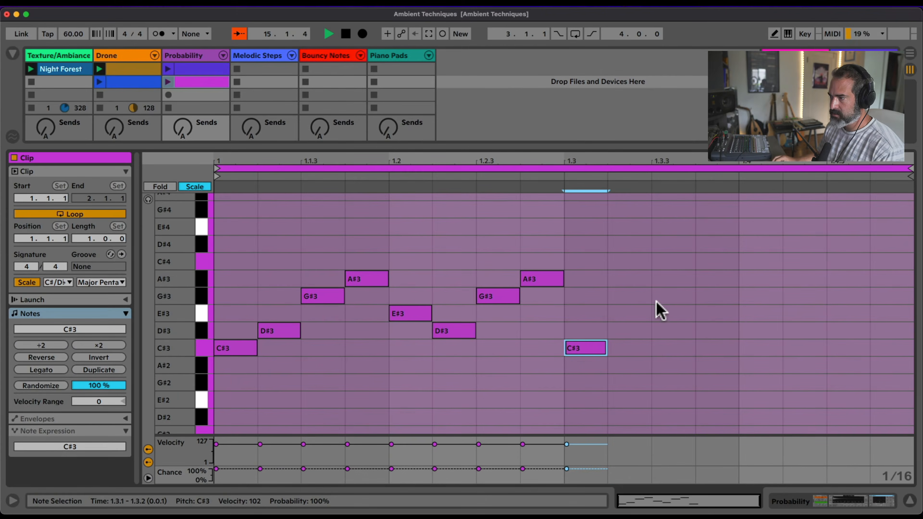
# Fill the remaining sixteenth steps of the bar with C#4, A#3, D#3, E#3, A#2, G#3 and E#3
pyautogui.doubleClick(630, 261)
pyautogui.doubleClick(674, 279)
pyautogui.doubleClick(718, 330)
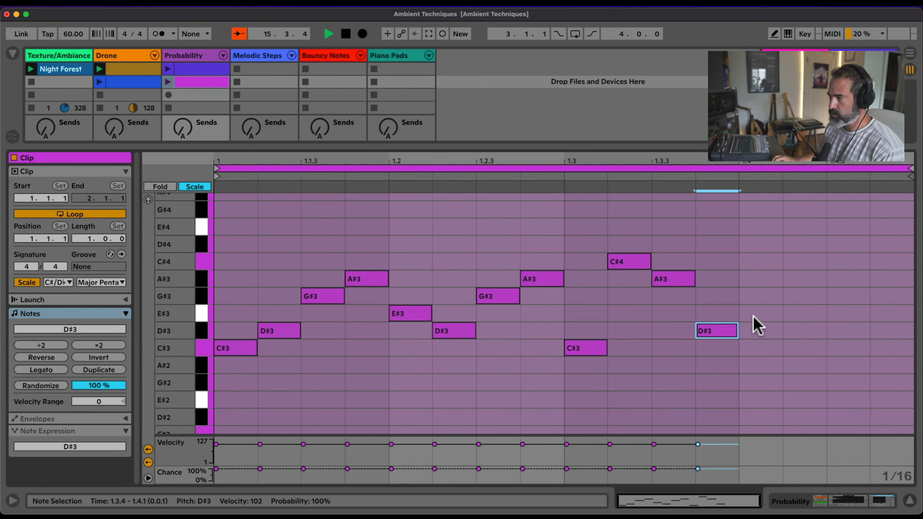
pyautogui.doubleClick(757, 314)
pyautogui.doubleClick(807, 365)
pyautogui.doubleClick(862, 296)
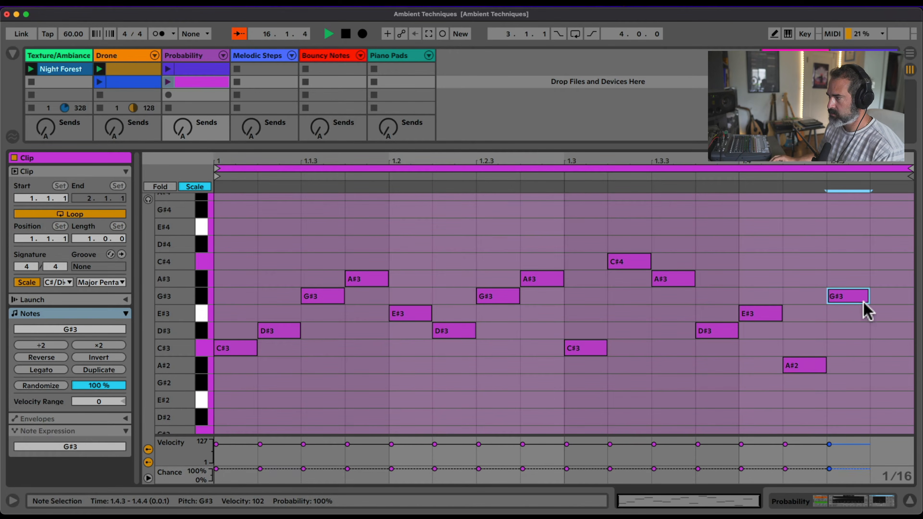
pyautogui.doubleClick(881, 314)
# Display the Chance lane, select all notes in the clip and lower their chance together
pyautogui.click(147, 462)
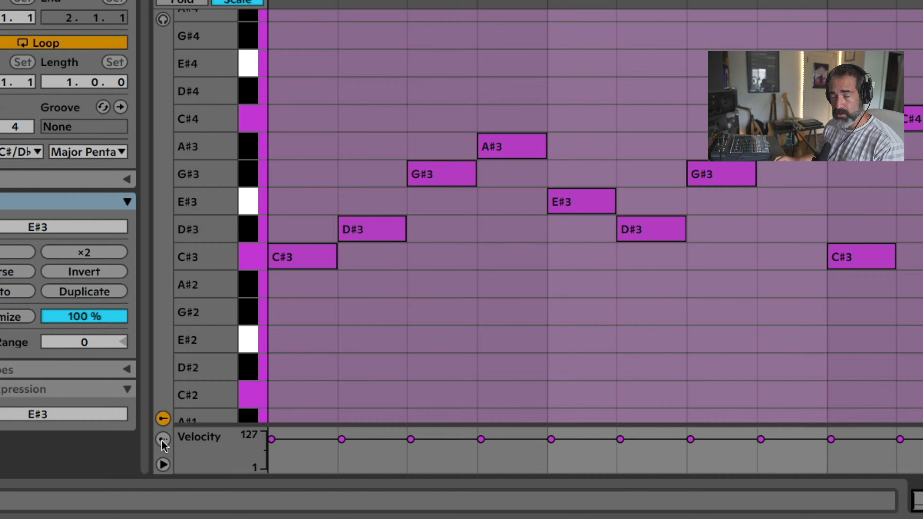
pyautogui.click(165, 440)
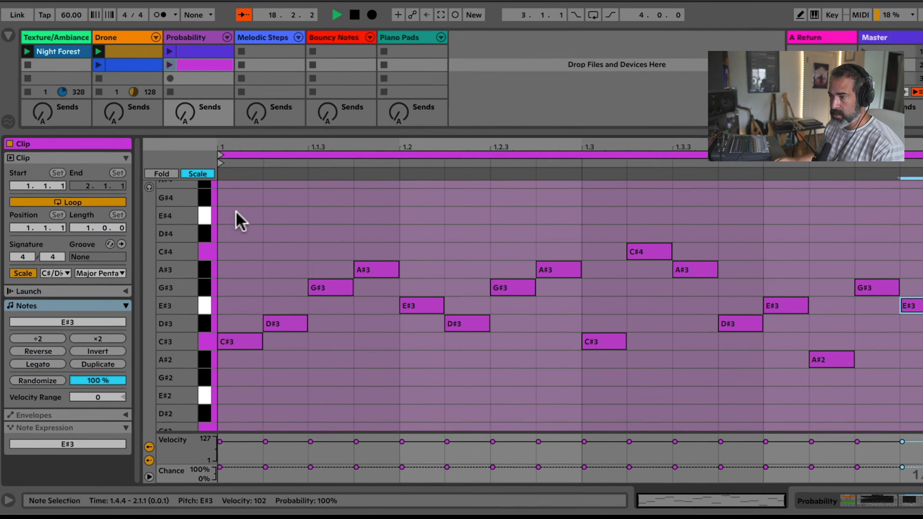
pyautogui.moveTo(300, 53); pyautogui.dragTo(425, 147)
pyautogui.moveTo(312, 287); pyautogui.dragTo(887, 392)
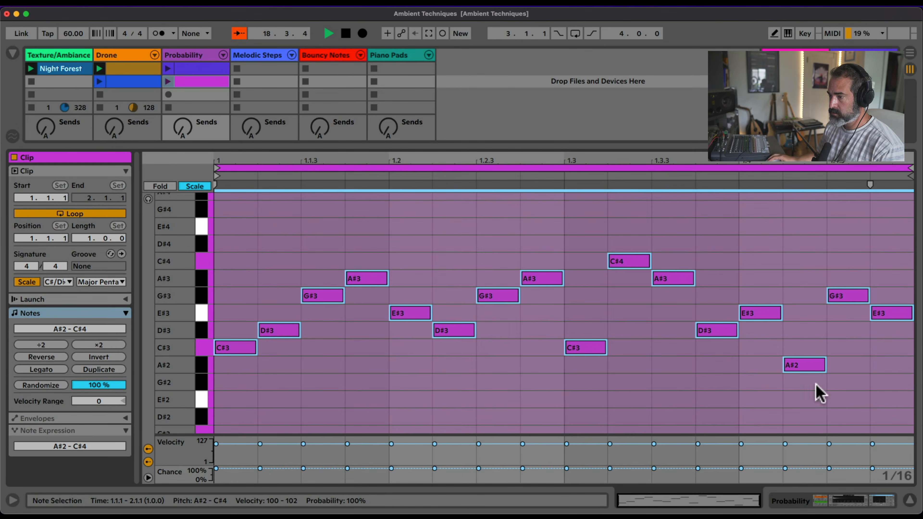
pyautogui.moveTo(260, 469); pyautogui.dragTo(260, 480)
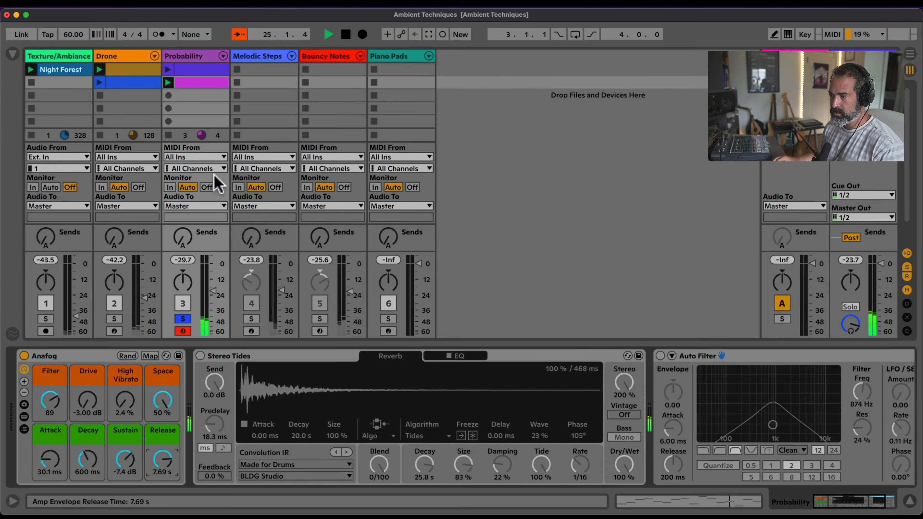
# Reactivate the Stereo Tides reverb and the Auto Filter on the Probability track
pyautogui.click(244, 359)
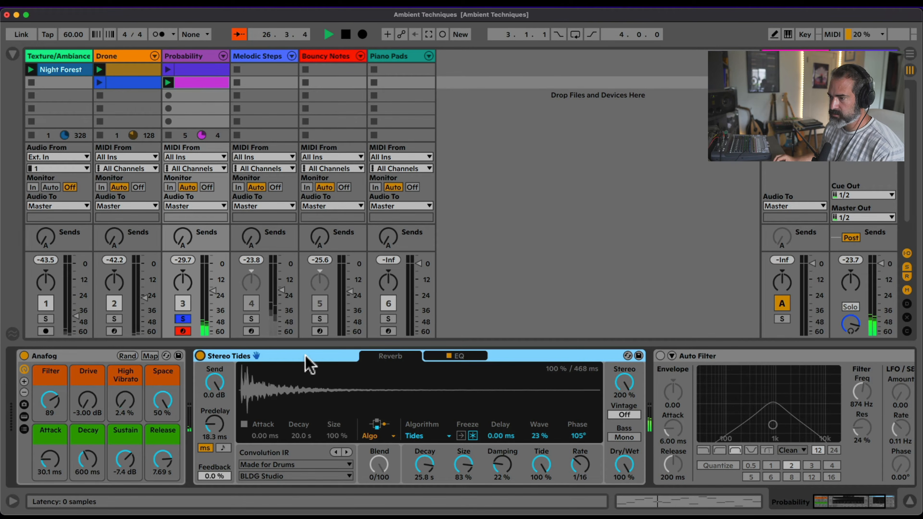
pyautogui.click(660, 356)
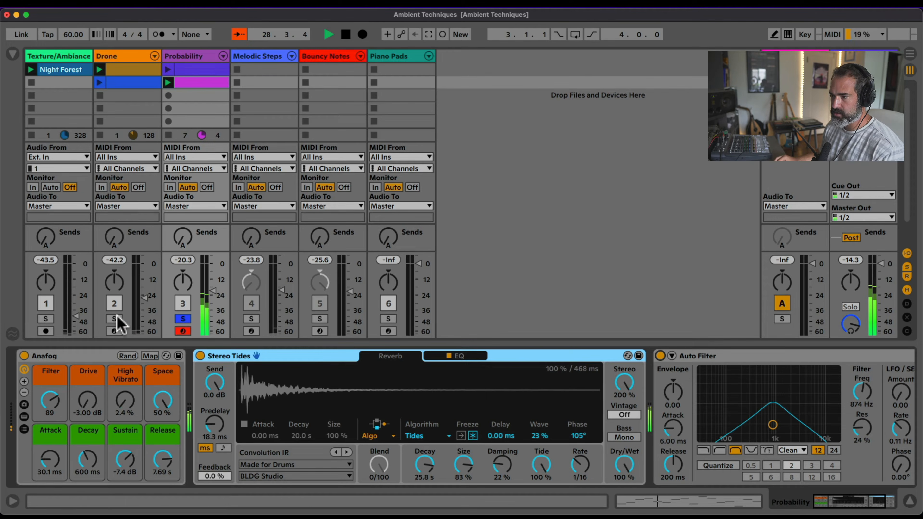
# Unsolo the Probability track and raise the Drone track's volume to about -12.4 dB
pyautogui.click(179, 319)
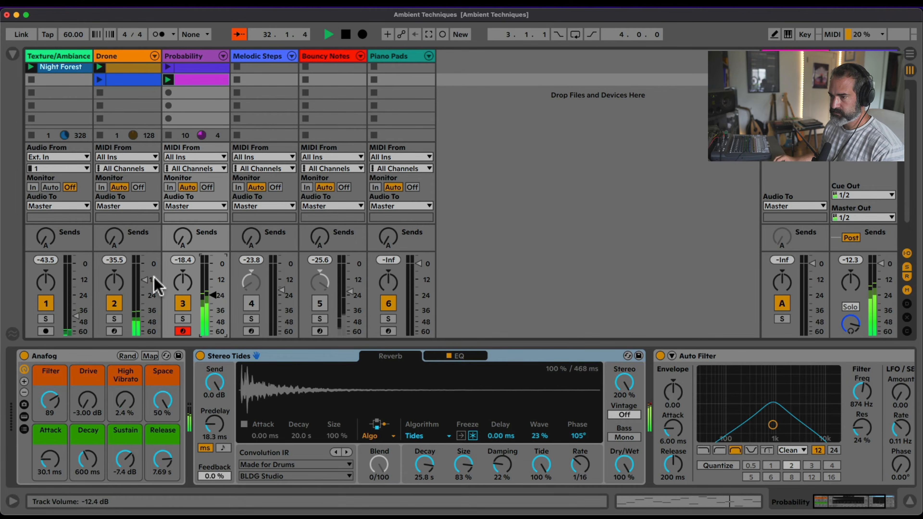
pyautogui.click(145, 280)
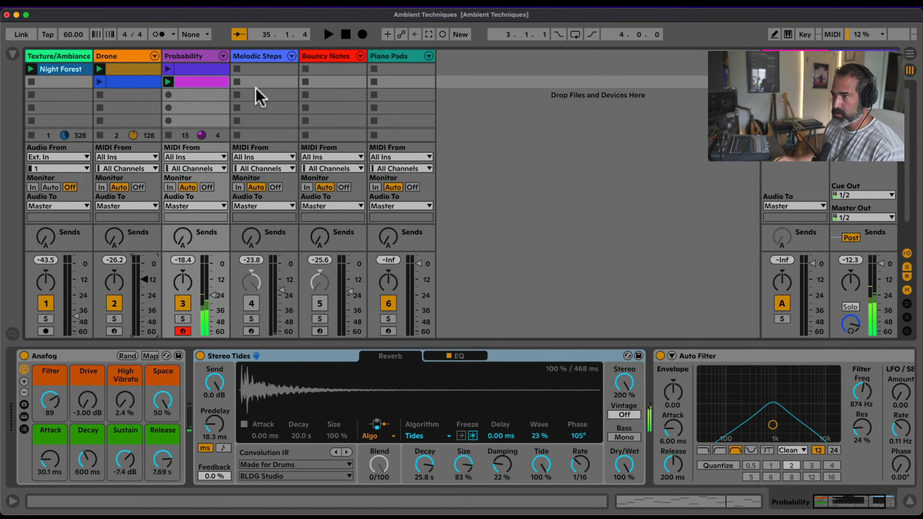
# Select the Melodic Steps track and list the MIDI Effects in a widened browser with the Place column added
pyautogui.click(253, 59)
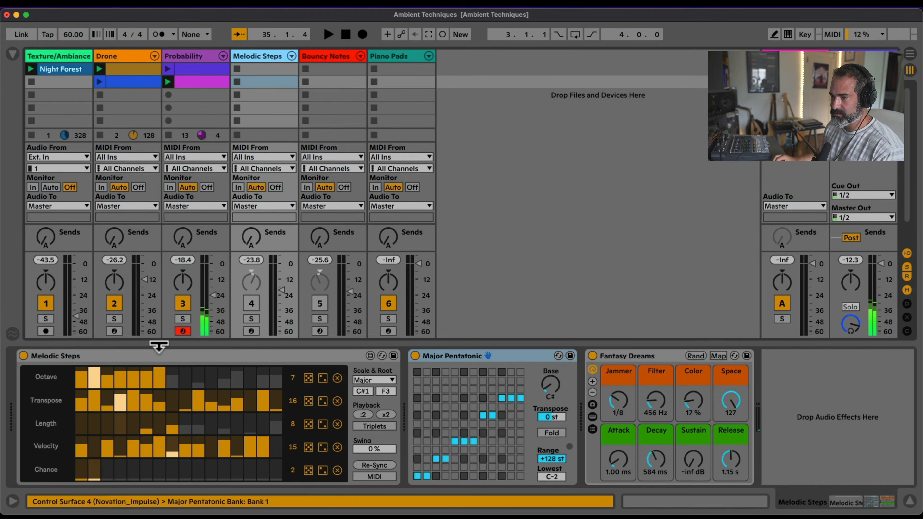
pyautogui.click(14, 55)
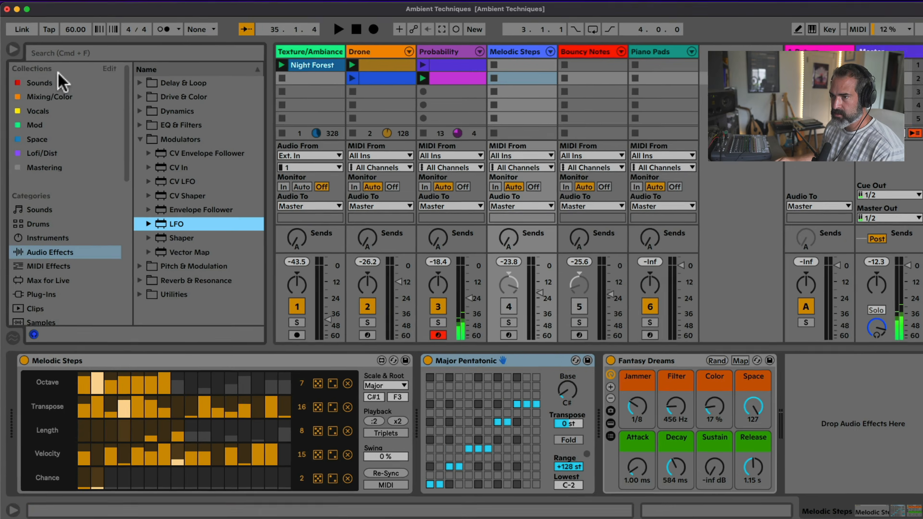
pyautogui.click(58, 267)
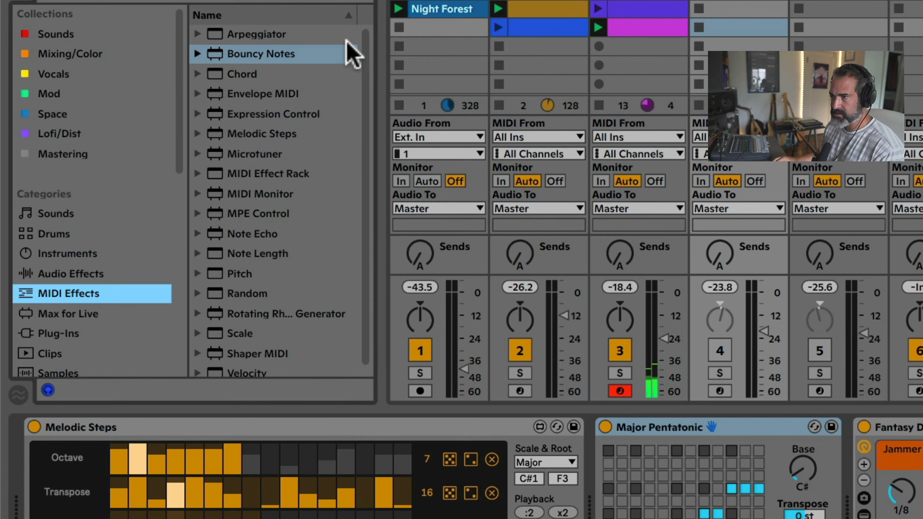
pyautogui.rightClick(339, 17)
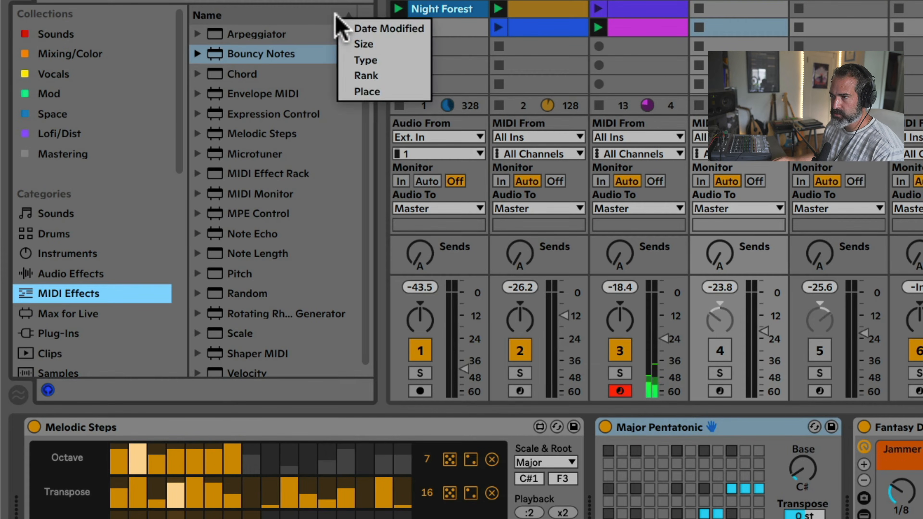
pyautogui.click(367, 92)
pyautogui.moveTo(383, 76); pyautogui.dragTo(514, 69)
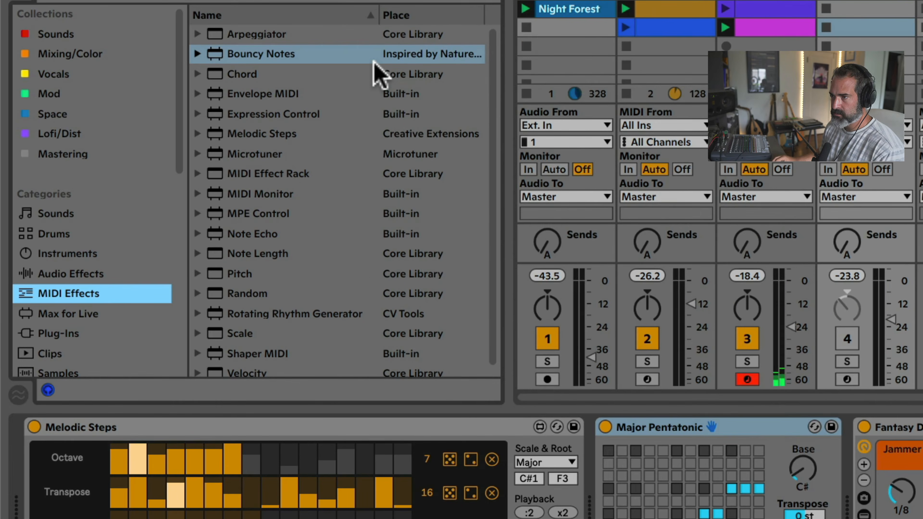
# Locate the Melodic Steps device in the MIDI effects list to check which pack it comes from
pyautogui.scroll(-1, 332, 109)
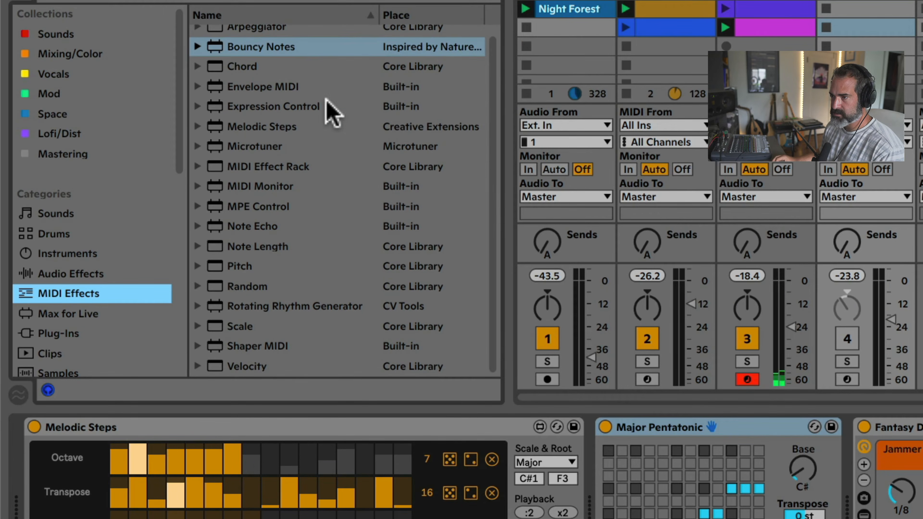
pyautogui.scroll(1, 271, 127)
pyautogui.click(271, 127)
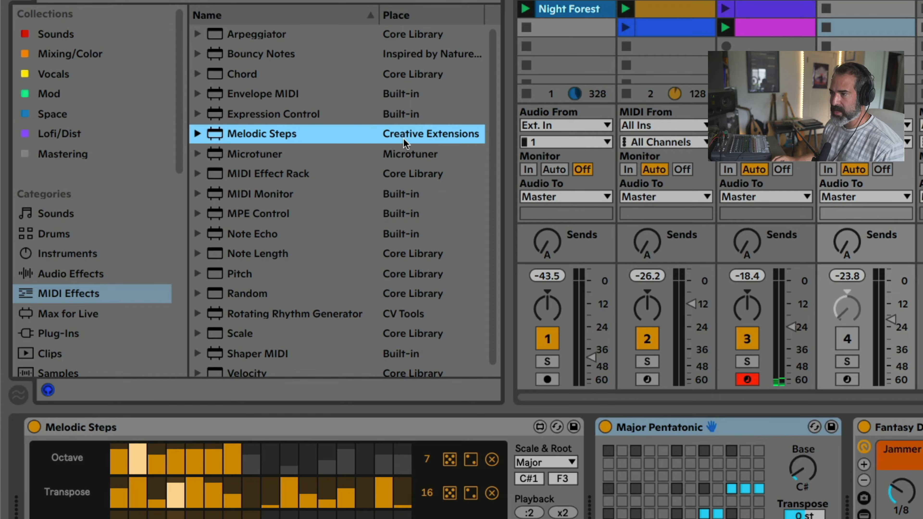
# Look through the Packs list down to the available packs, and return to the MIDI Effects category
pyautogui.scroll(-5, 91, 255)
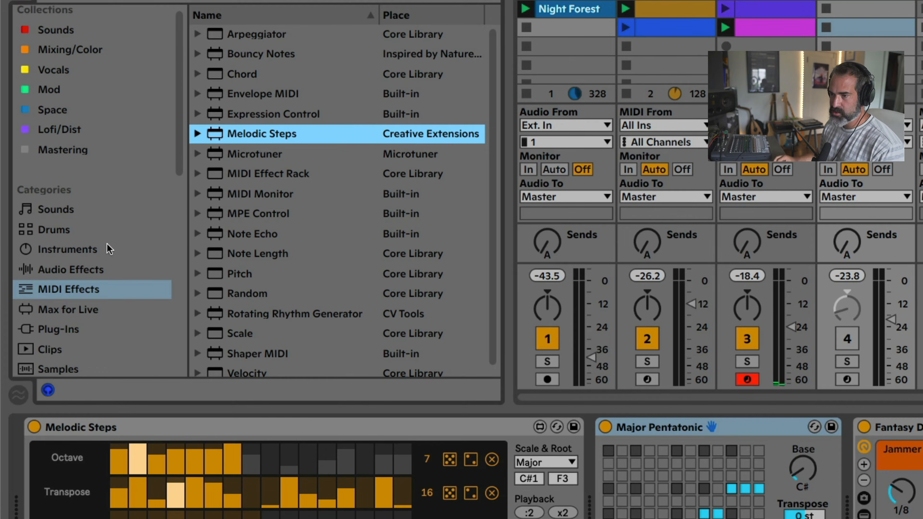
pyautogui.click(69, 303)
pyautogui.scroll(-6, 313, 195)
pyautogui.scroll(-2, 313, 195)
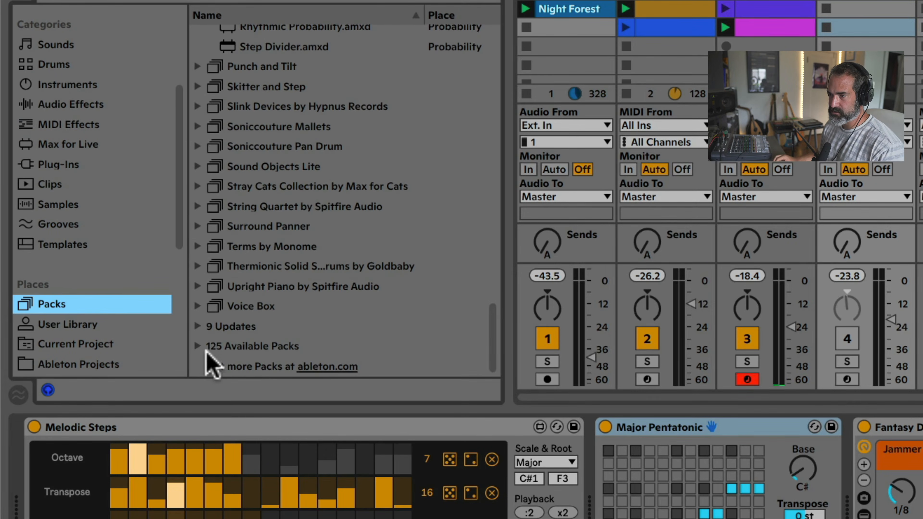
pyautogui.click(206, 346)
pyautogui.scroll(5, 93, 248)
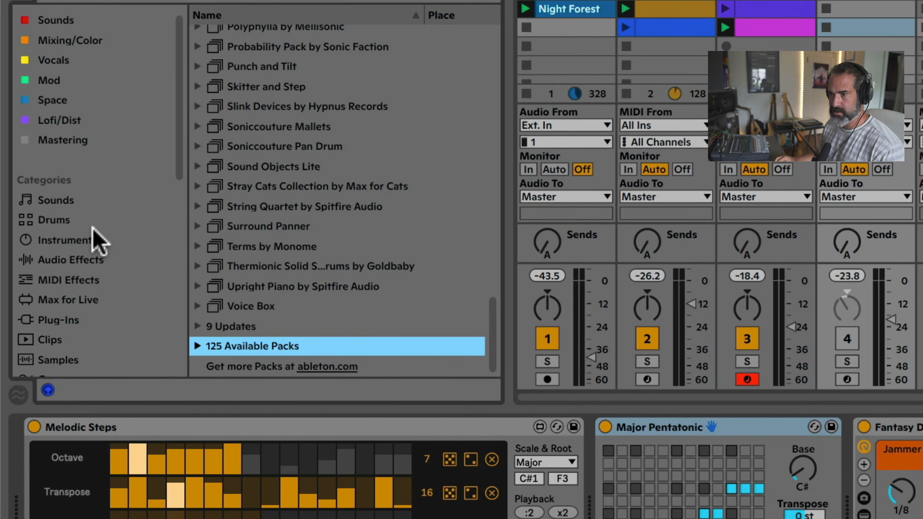
pyautogui.click(84, 272)
pyautogui.click(96, 292)
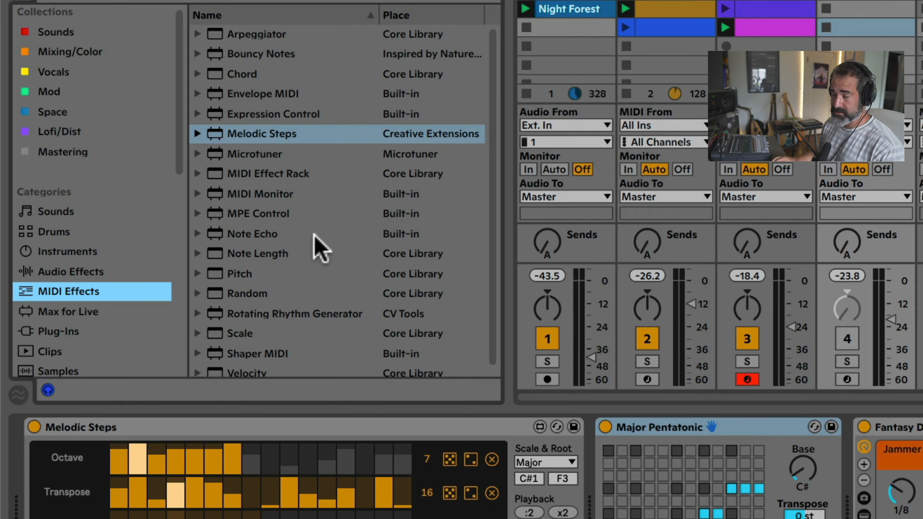
# Select the Melodic Steps device in the track's device chain and solo the Melodic Steps track
pyautogui.click(232, 429)
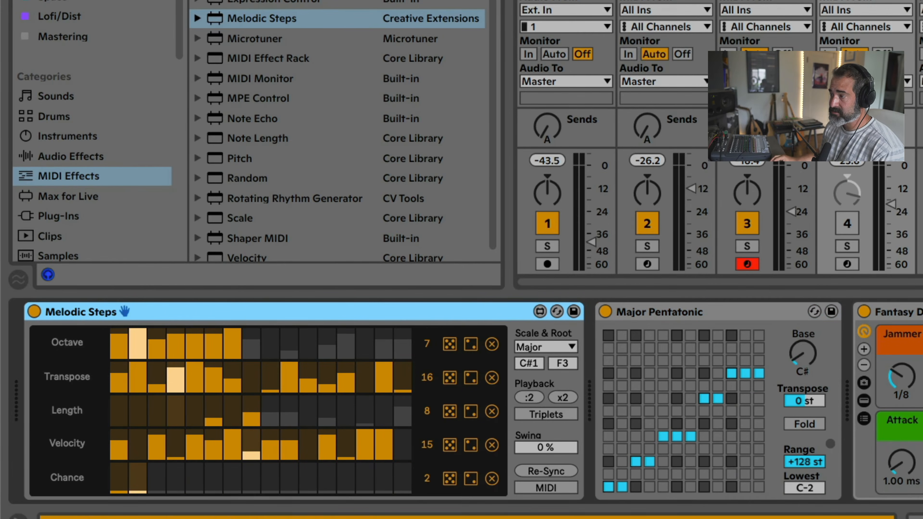
pyautogui.click(847, 246)
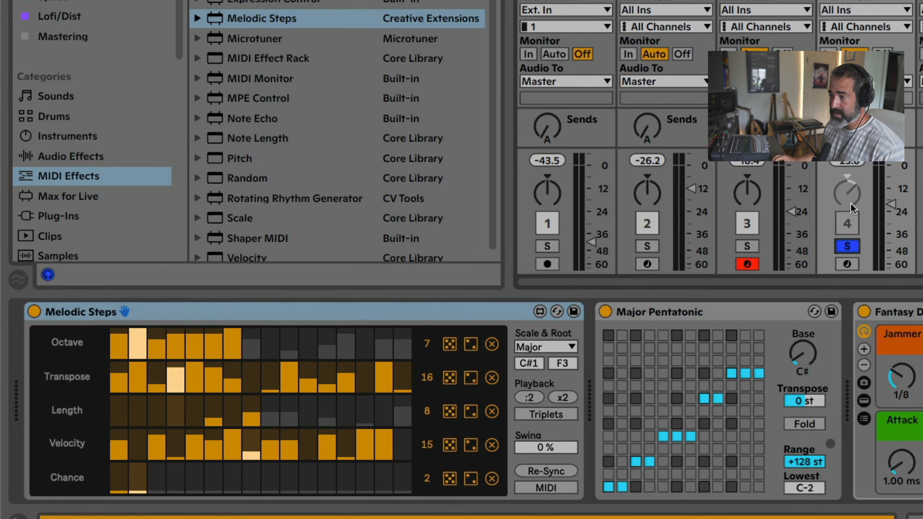
# Switch off the Melodic Steps device, arm its track for recording, and switch the device back on
pyautogui.moveTo(852, 204)
pyautogui.mouseDown()
pyautogui.moveTo(852, 218)
pyautogui.moveTo(852, 190)
pyautogui.mouseUp()
pyautogui.click(36, 315)
pyautogui.click(33, 312)
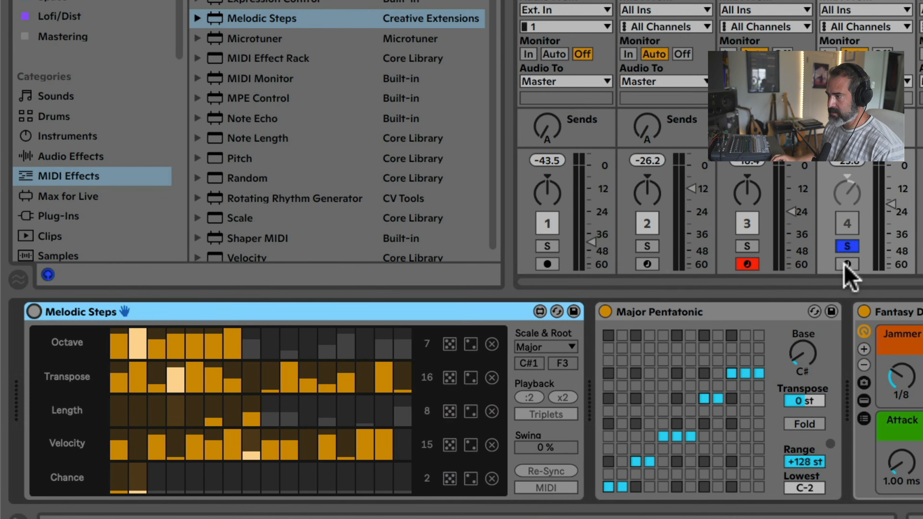
pyautogui.click(845, 265)
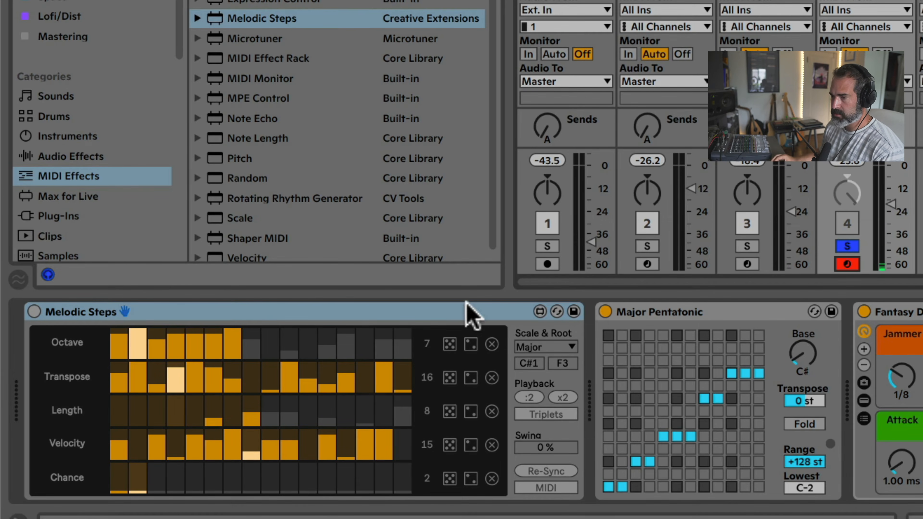
pyautogui.click(66, 312)
pyautogui.click(34, 311)
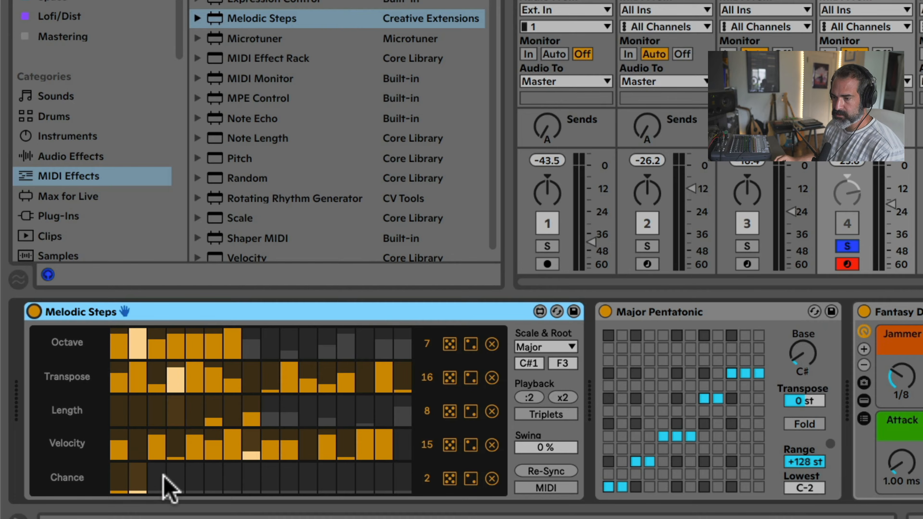
# Check the Chance lane and the available scales of the Melodic Steps device, keeping Major
pyautogui.click(119, 486)
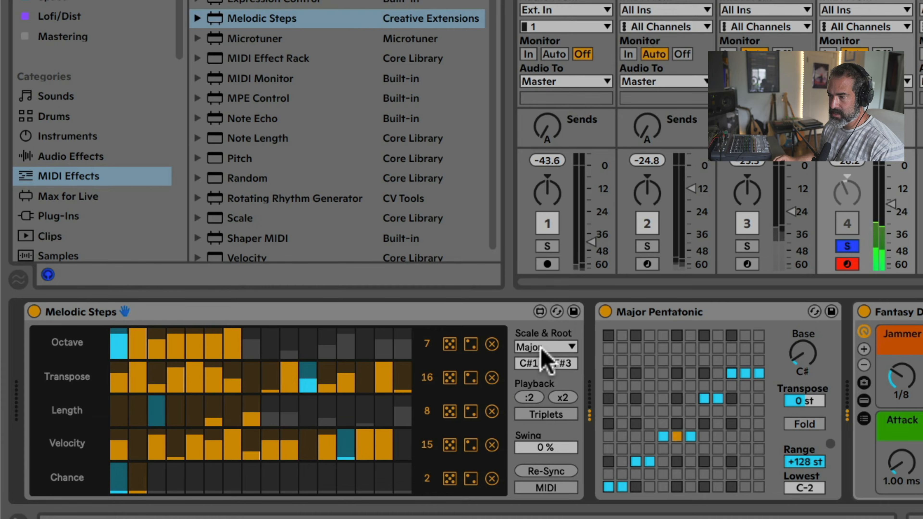
pyautogui.click(562, 347)
pyautogui.click(534, 376)
pyautogui.click(543, 346)
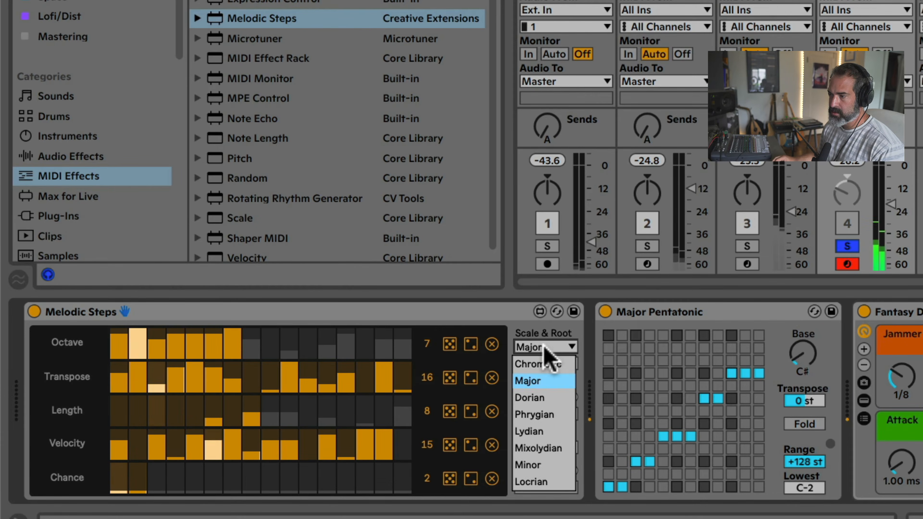
pyautogui.click(544, 346)
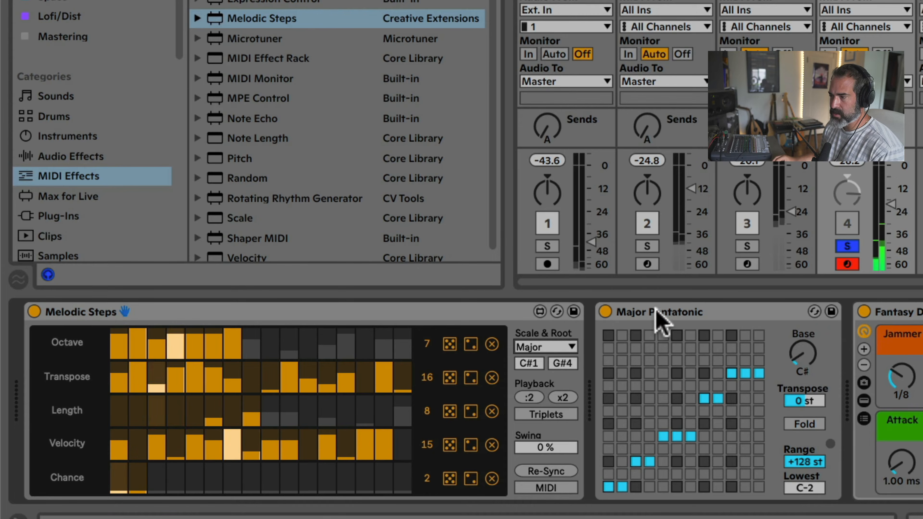
# Select the Major Pentatonic scale device and check its base note
pyautogui.click(660, 314)
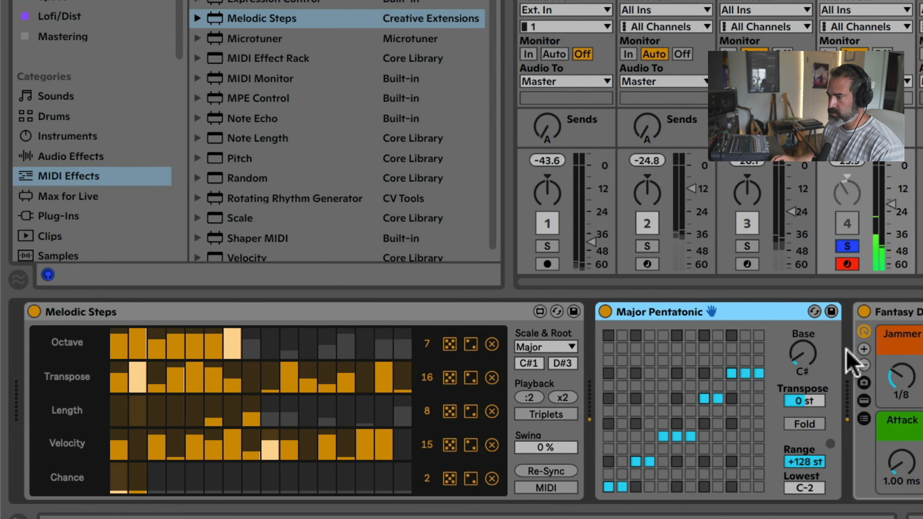
pyautogui.click(798, 354)
pyautogui.click(731, 312)
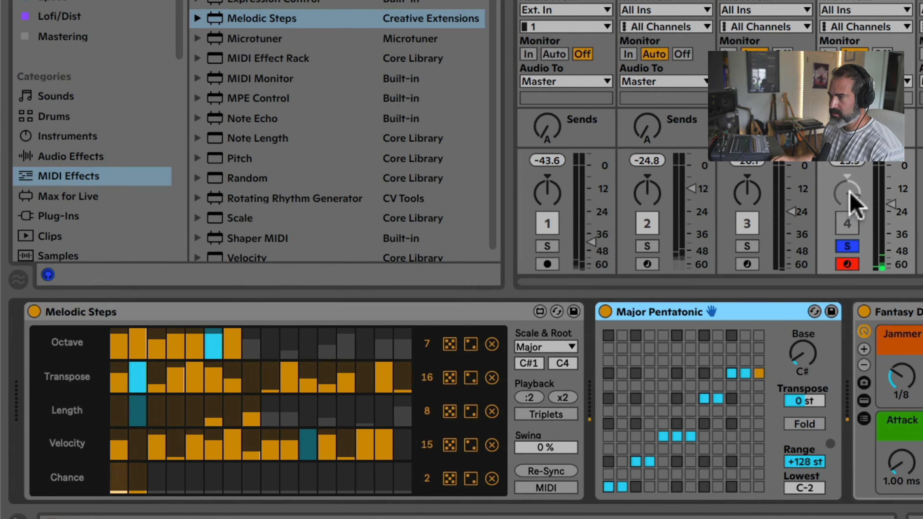
# Take the Melodic Steps track out of solo and solo the Bouncy Notes track
pyautogui.click(847, 223)
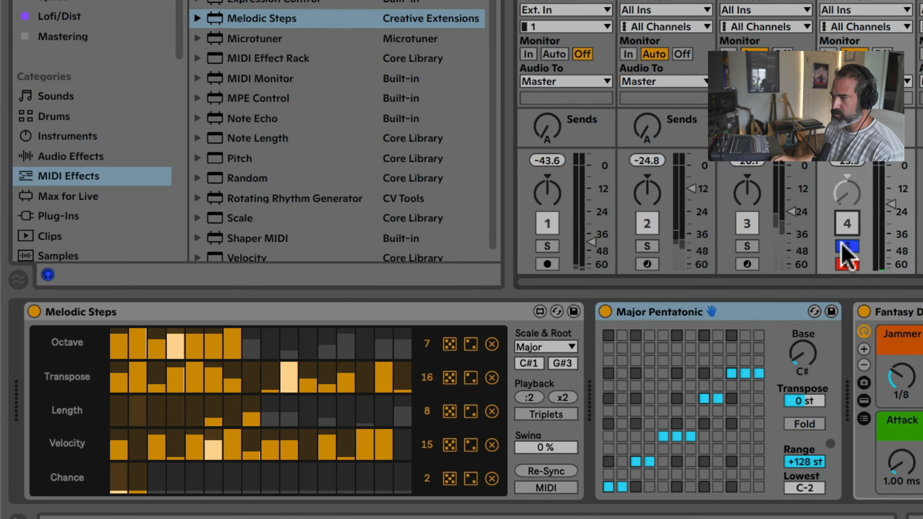
pyautogui.click(840, 244)
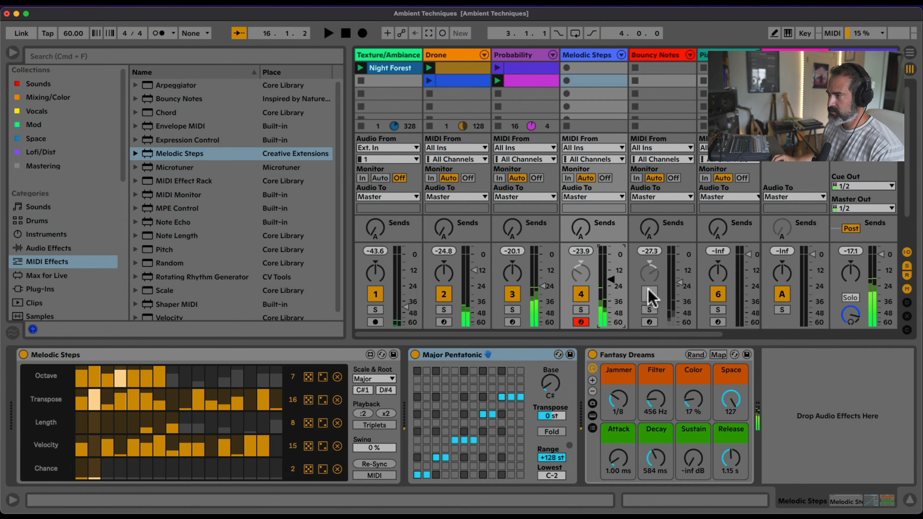
pyautogui.click(649, 310)
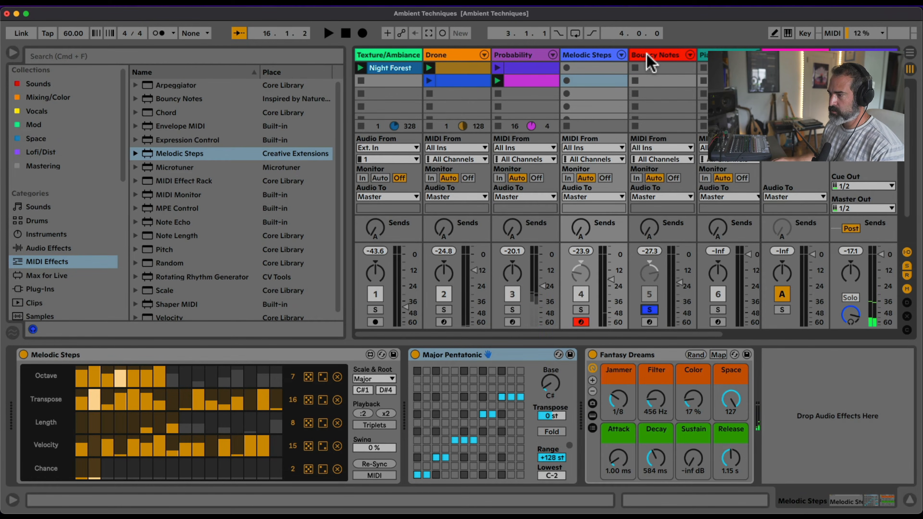
# Select the Bouncy Notes device in its track's chain and locate Bouncy Notes in the MIDI effects list to check its pack
pyautogui.click(650, 80)
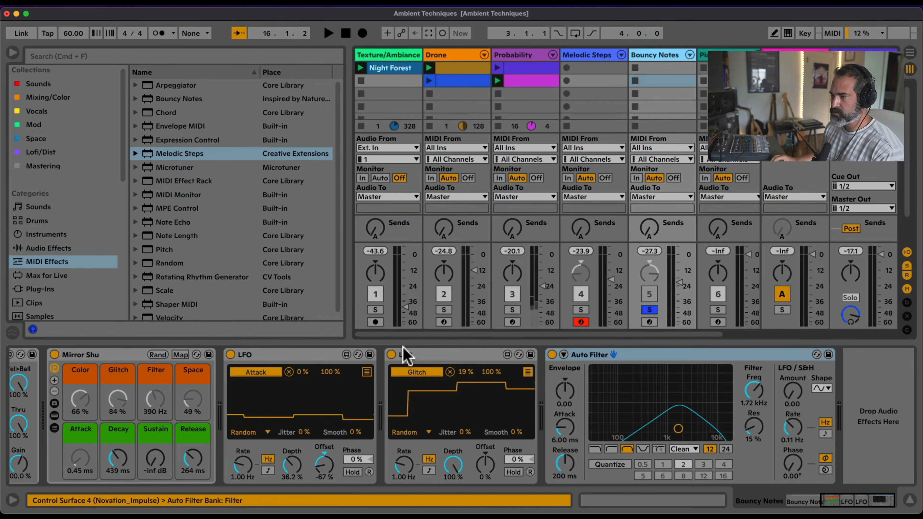
pyautogui.hscroll(-10, 295, 357)
pyautogui.click(223, 357)
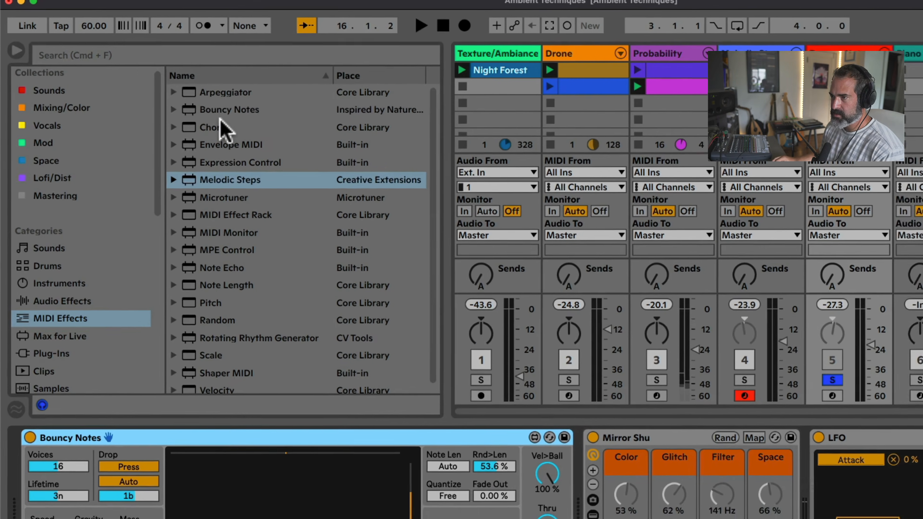
pyautogui.click(199, 100)
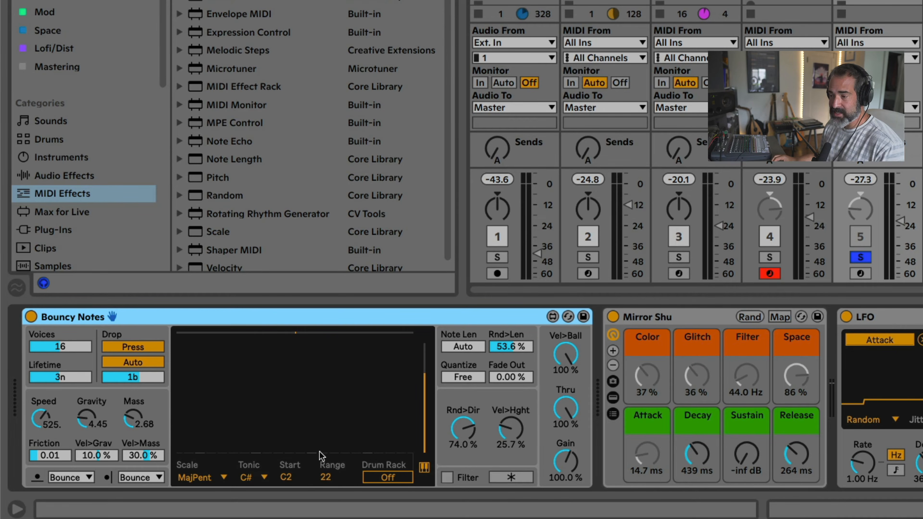
# Examine the Bouncy Notes keyboard display and its scale and tonic choices, keeping MajPent and C#
pyautogui.click(424, 466)
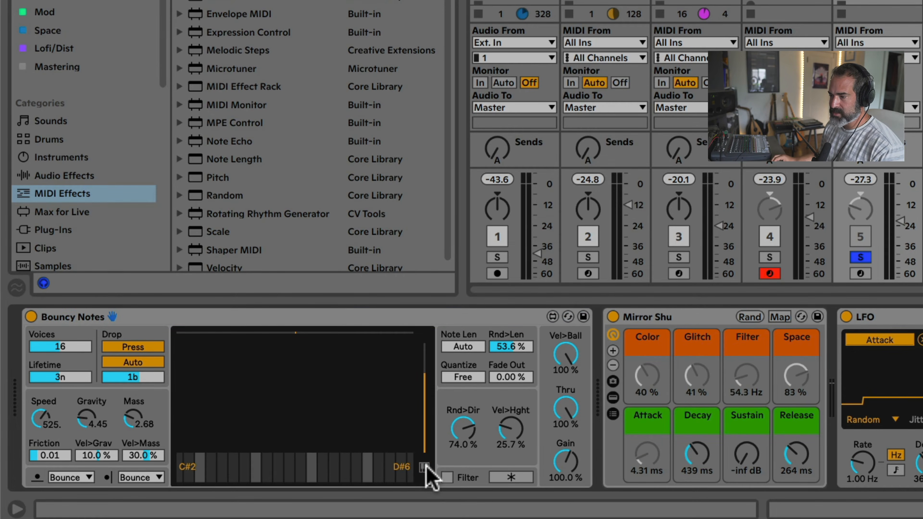
pyautogui.click(425, 467)
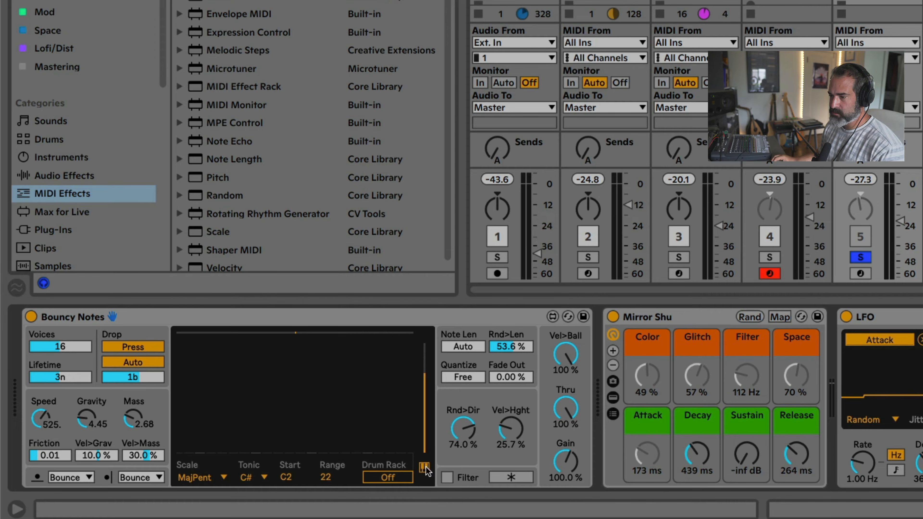
pyautogui.click(218, 479)
pyautogui.click(216, 477)
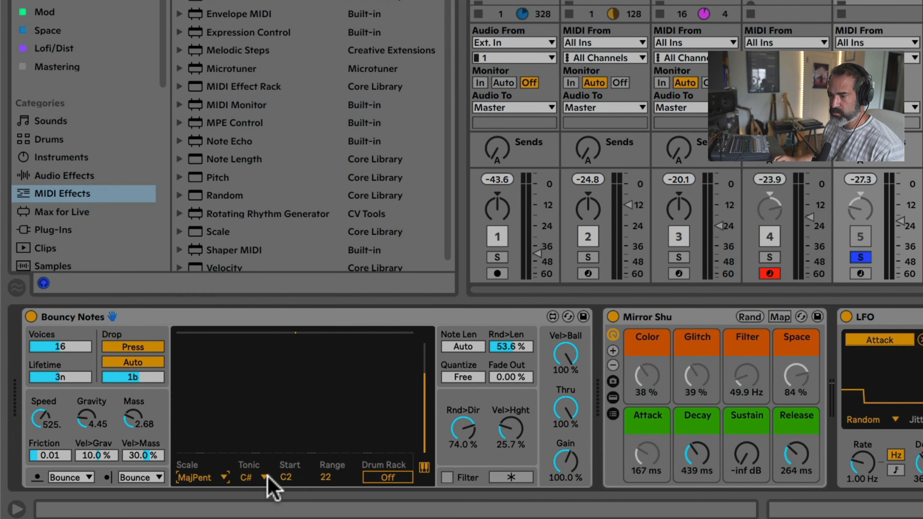
pyautogui.click(262, 477)
pyautogui.click(261, 477)
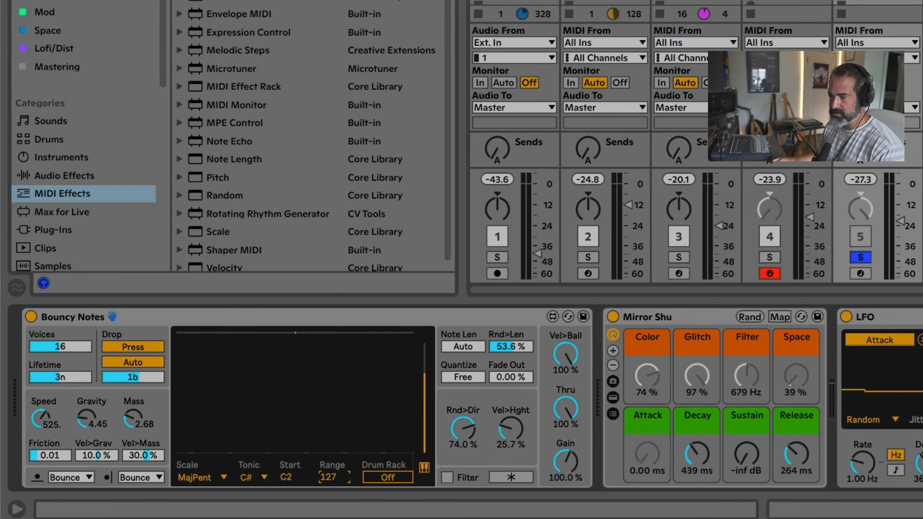
# Set the Bouncy Notes start note to F#2 and its range to 33
pyautogui.moveTo(295, 474); pyautogui.dragTo(295, 509)
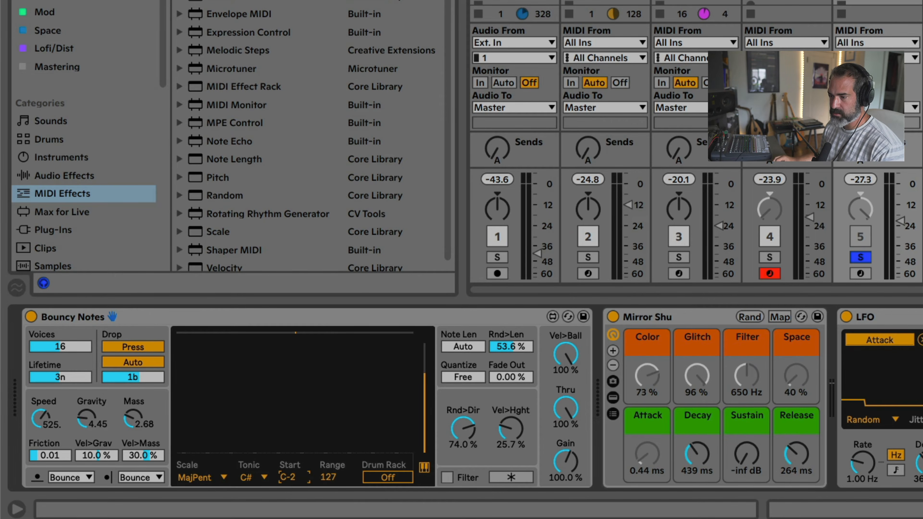
pyautogui.moveTo(295, 476); pyautogui.dragTo(295, 443)
pyautogui.moveTo(290, 477)
pyautogui.mouseDown()
pyautogui.moveTo(290, 467)
pyautogui.moveTo(291, 475)
pyautogui.mouseUp()
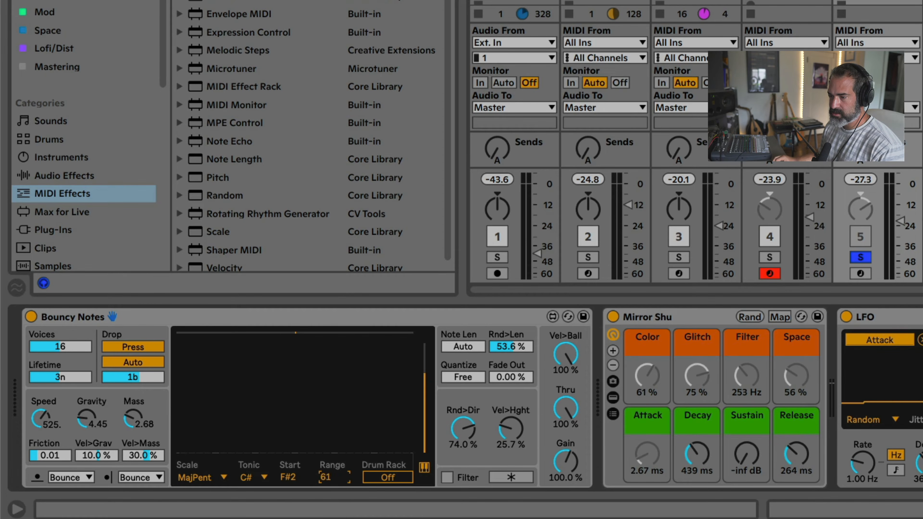
# Switch the automatic drop of Bouncy Notes off and on again, and try dropping a note by hand in its display
pyautogui.click(141, 363)
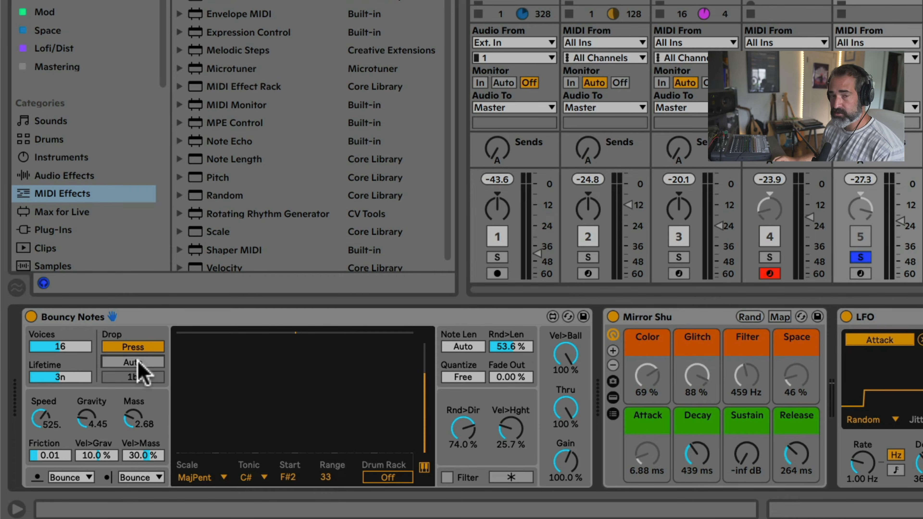
pyautogui.click(140, 362)
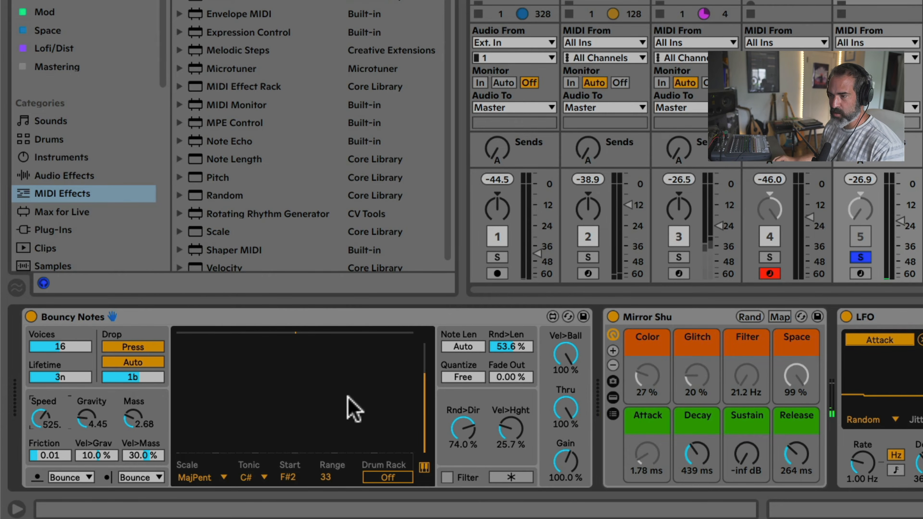
pyautogui.click(113, 379)
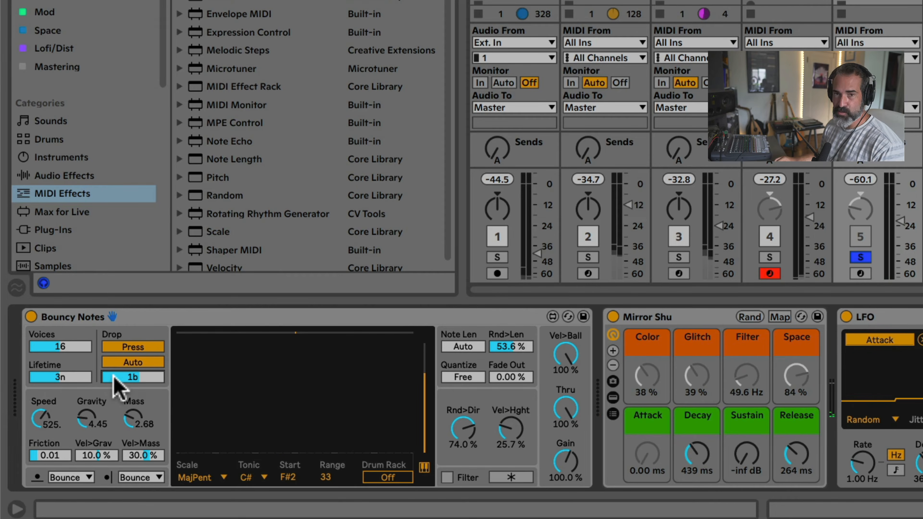
pyautogui.click(240, 399)
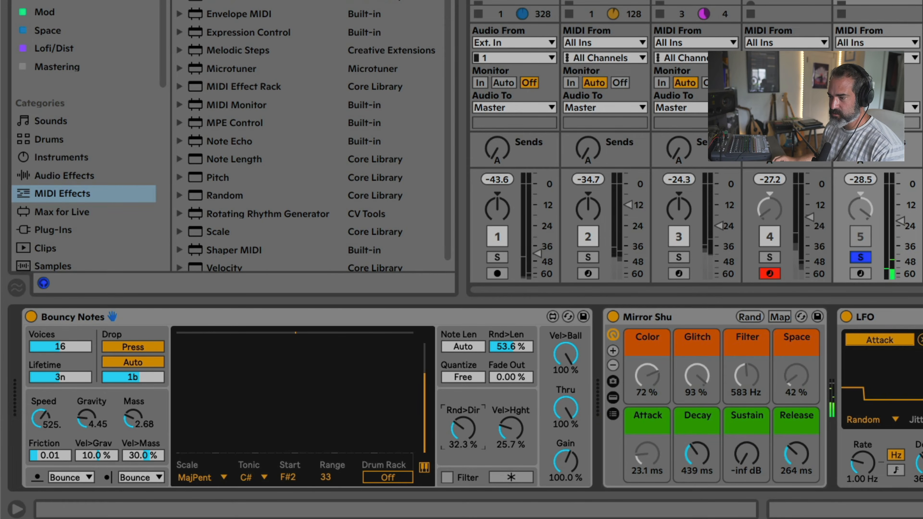
# Set the Rnd>Dir amount of Bouncy Notes to 78.7 % and adjust the Bouncy Notes track's volume
pyautogui.moveTo(462, 423); pyautogui.dragTo(462, 447)
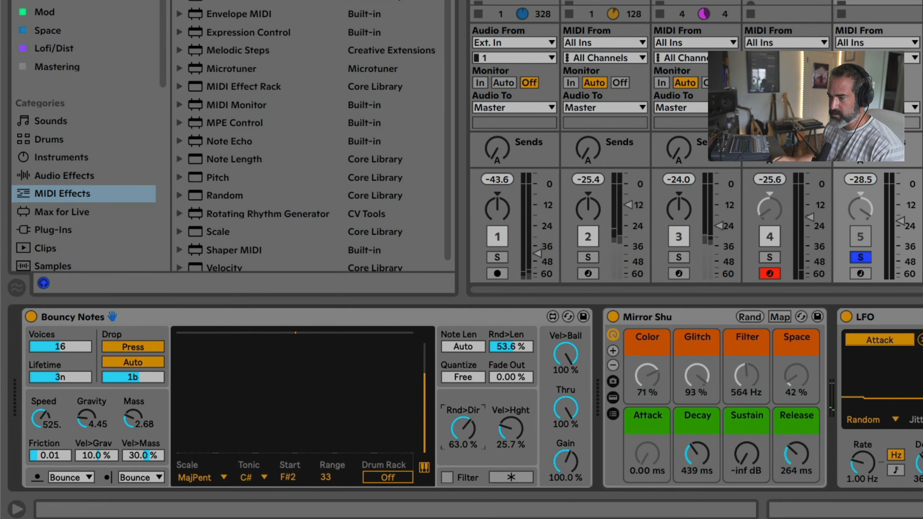
pyautogui.moveTo(463, 429); pyautogui.dragTo(463, 424)
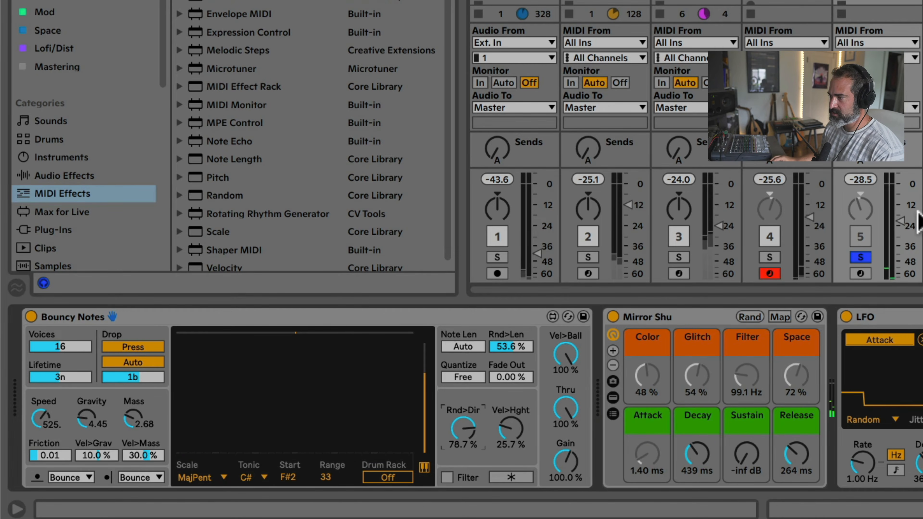
pyautogui.moveTo(918, 222); pyautogui.dragTo(894, 202)
# Look through the Bouncy Notes track's device chain and examine the mapping list of the LFO assigned to Attack
pyautogui.hscroll(1, 900, 188)
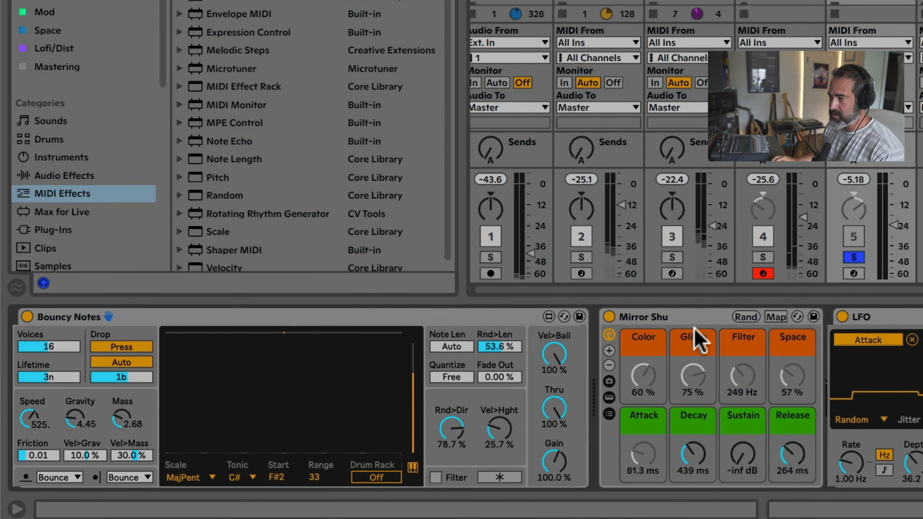
pyautogui.hscroll(5, 692, 337)
pyautogui.hscroll(5, 639, 340)
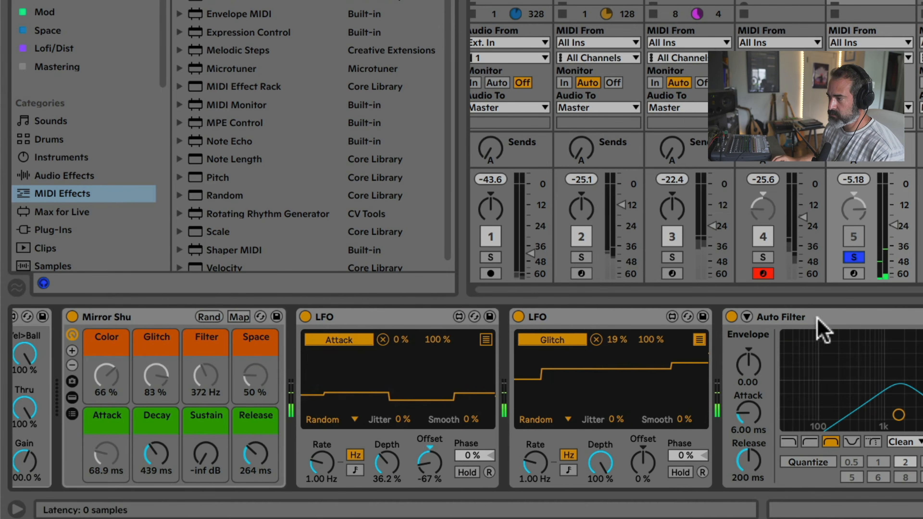
pyautogui.hscroll(-5, 820, 330)
pyautogui.hscroll(5, 717, 329)
pyautogui.hscroll(-5, 721, 329)
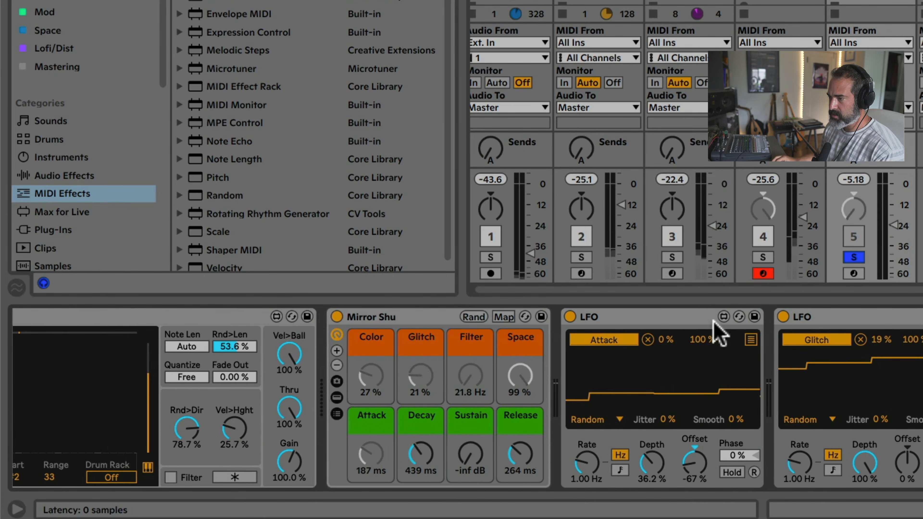
pyautogui.click(634, 320)
pyautogui.click(751, 339)
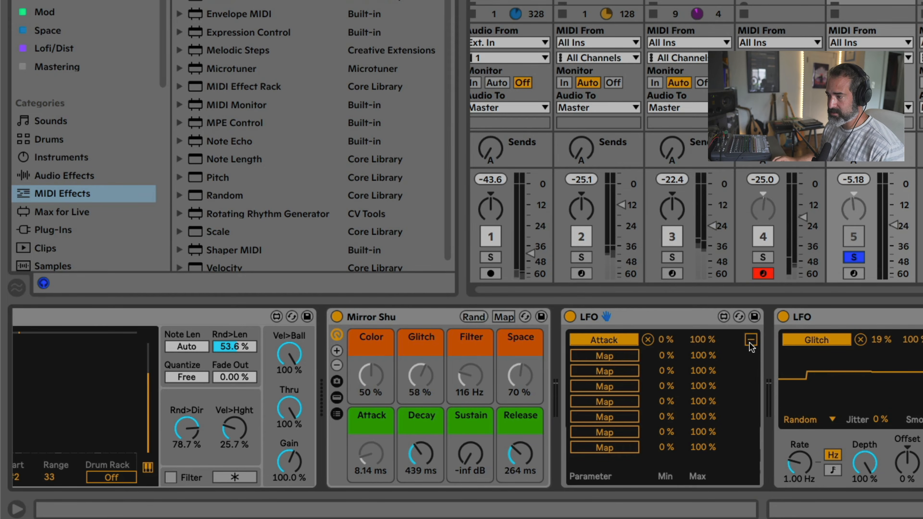
pyautogui.click(750, 341)
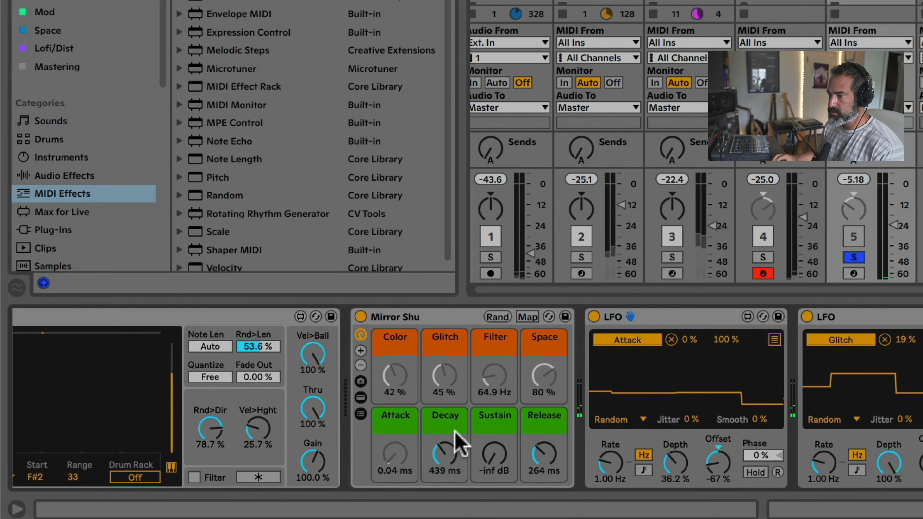
# Select the LFO assigned to Glitch and examine its mapping list and its waveform settings
pyautogui.hscroll(3, 682, 392)
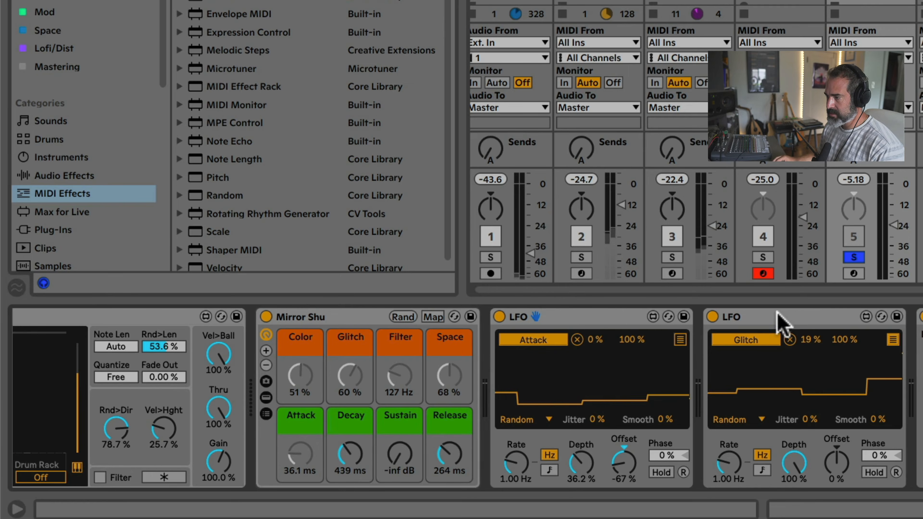
pyautogui.click(786, 319)
pyautogui.click(893, 339)
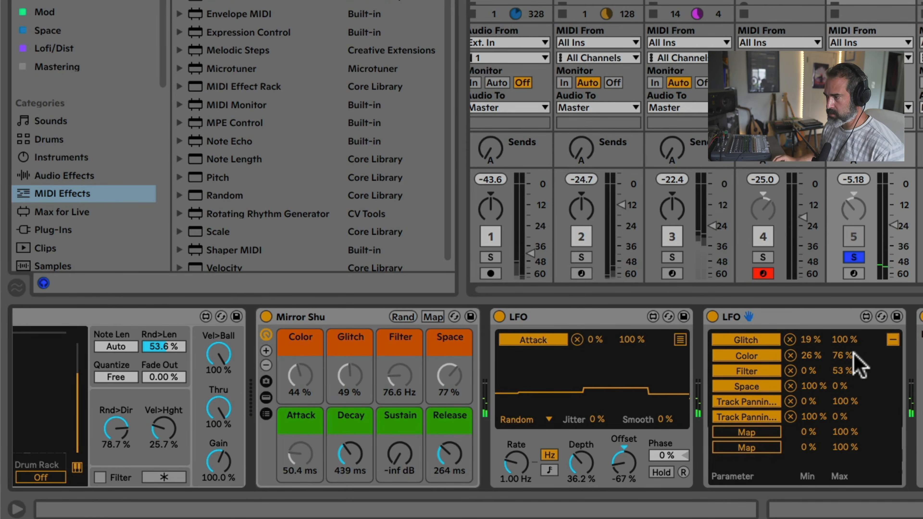
pyautogui.click(892, 340)
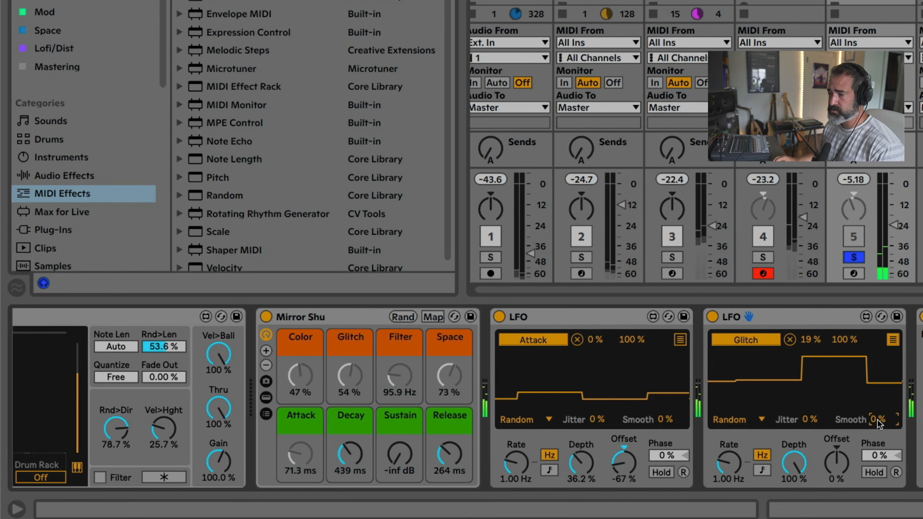
pyautogui.click(892, 340)
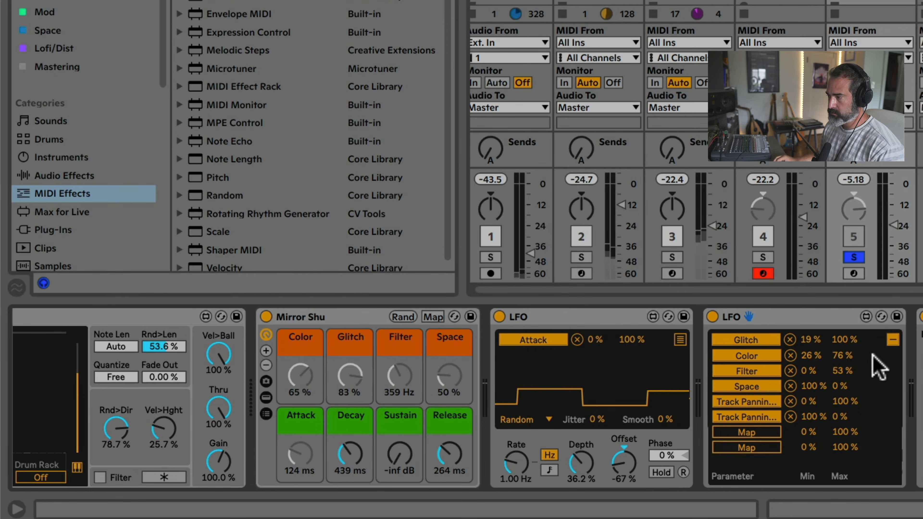
# Return the Glitch LFO to its waveform view and check the automatic drop interval of the Bouncy Notes device
pyautogui.click(893, 339)
pyautogui.hscroll(-5, 778, 327)
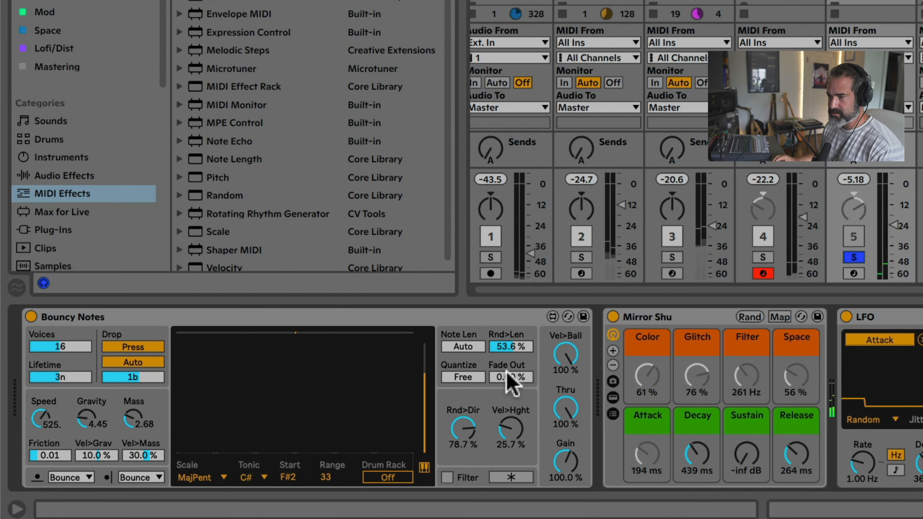
pyautogui.click(424, 326)
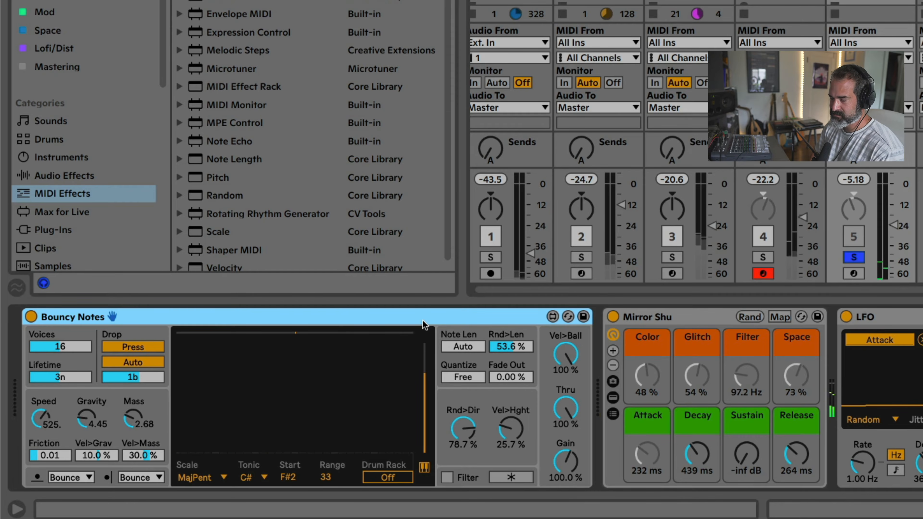
pyautogui.click(139, 375)
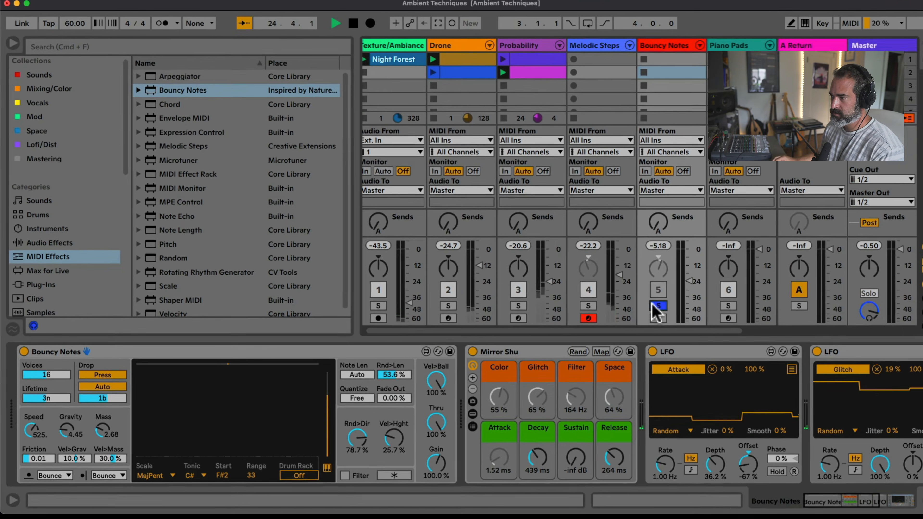
# Take the Bouncy Notes track out of solo, solo and arm the Piano Pads track instead, and select its Upright Piano rack
pyautogui.click(853, 258)
pyautogui.click(853, 236)
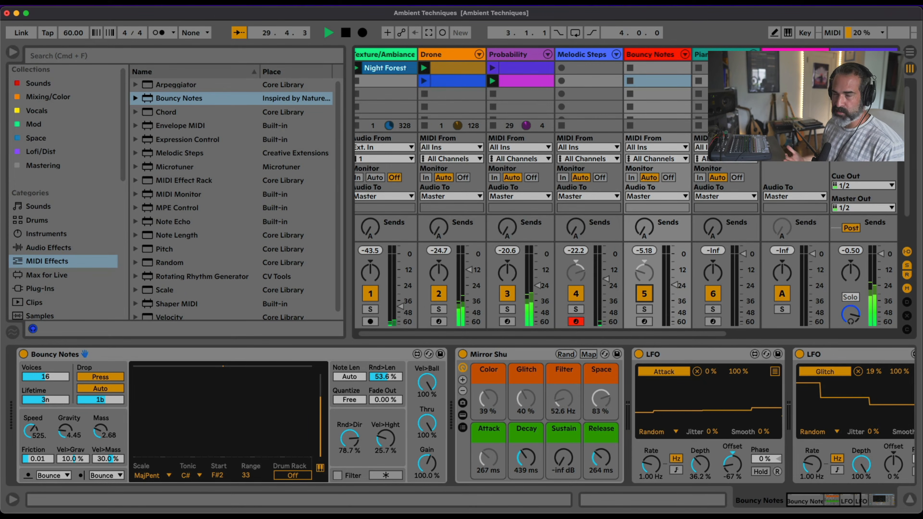
pyautogui.press('Right')
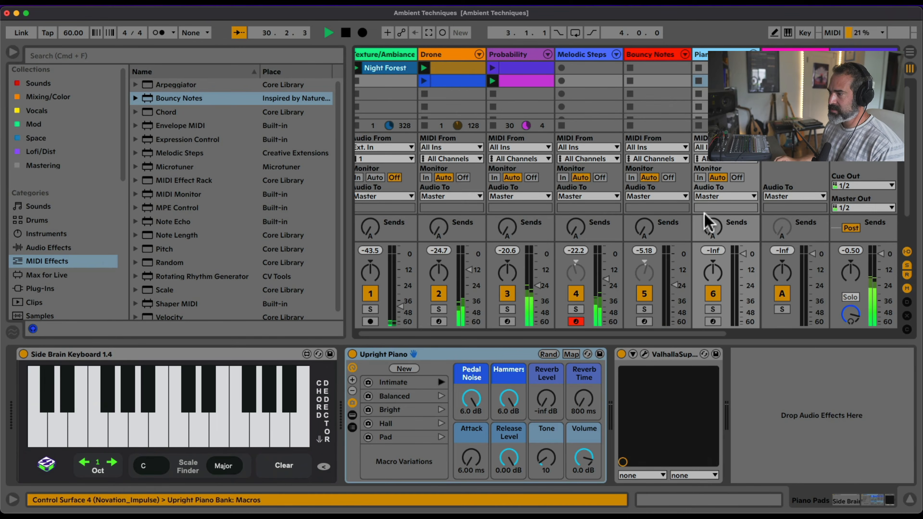
pyautogui.click(713, 309)
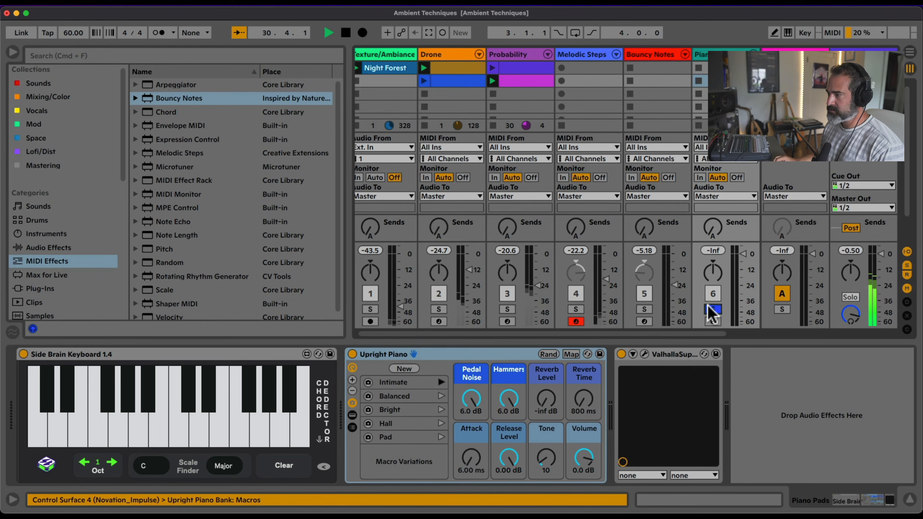
pyautogui.click(711, 321)
pyautogui.click(432, 355)
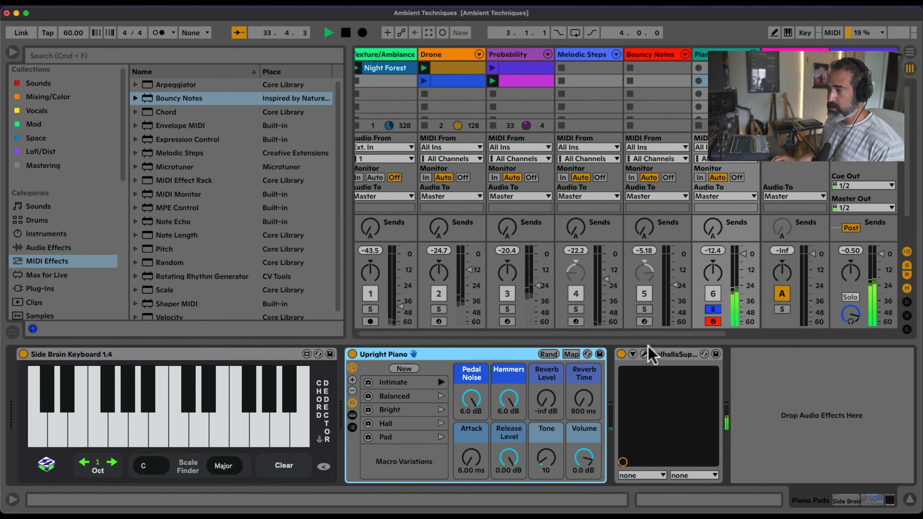
# Load the massive reverb preset We Are Stardust in ValhallaSupermassive on Piano Pads and set Mix to 43.0 % and Warp to 61.5 %
pyautogui.click(644, 355)
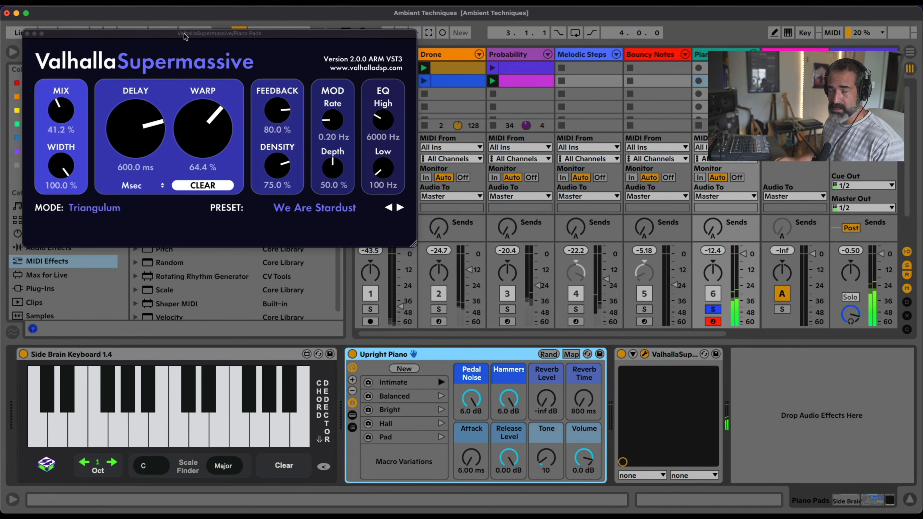
pyautogui.click(324, 209)
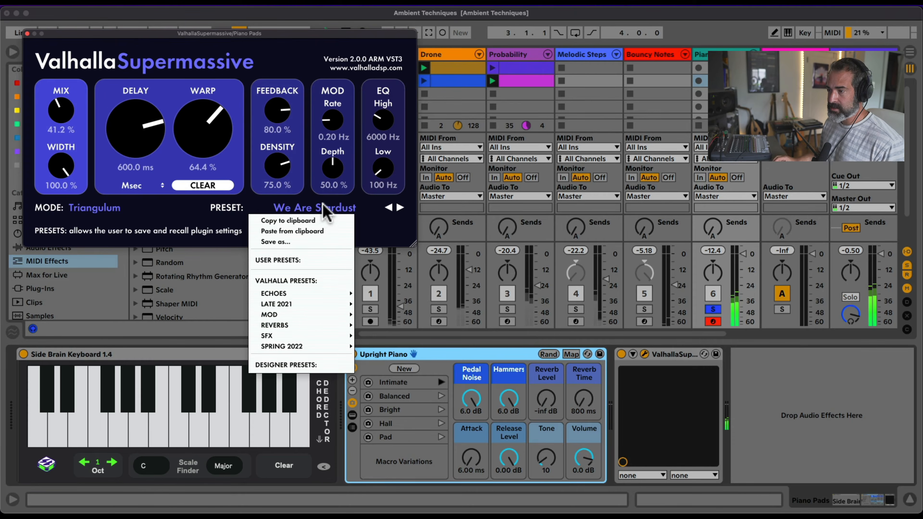
pyautogui.moveTo(309, 328)
pyautogui.moveTo(373, 327)
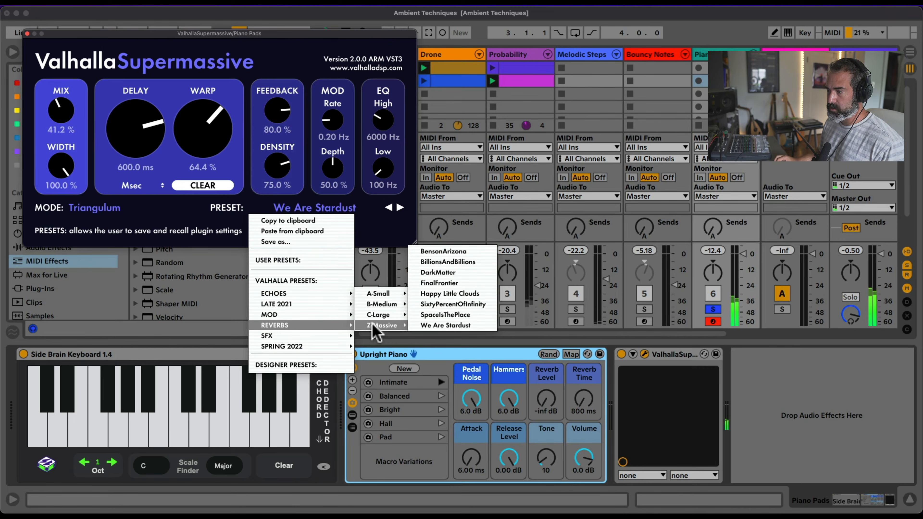
pyautogui.click(452, 326)
pyautogui.moveTo(62, 110); pyautogui.dragTo(69, 190)
pyautogui.moveTo(202, 127); pyautogui.dragTo(196, 138)
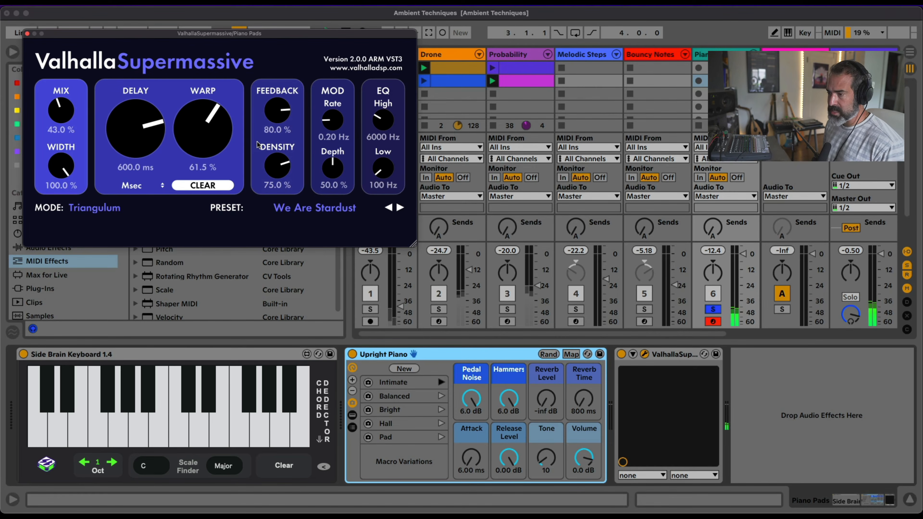
# View the chord names in the enlarged Side Brain Keyboard display, and close both it and the ValhallaSupermassive window
pyautogui.click(68, 367)
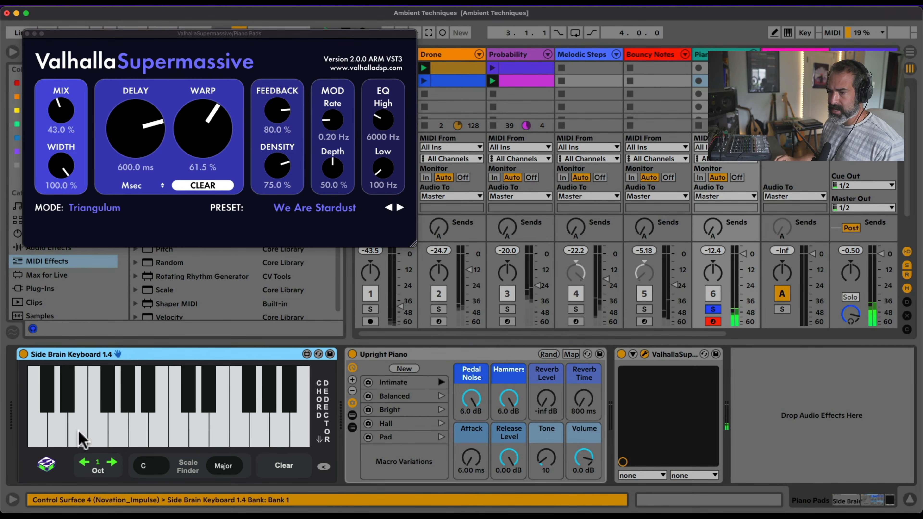
pyautogui.click(46, 463)
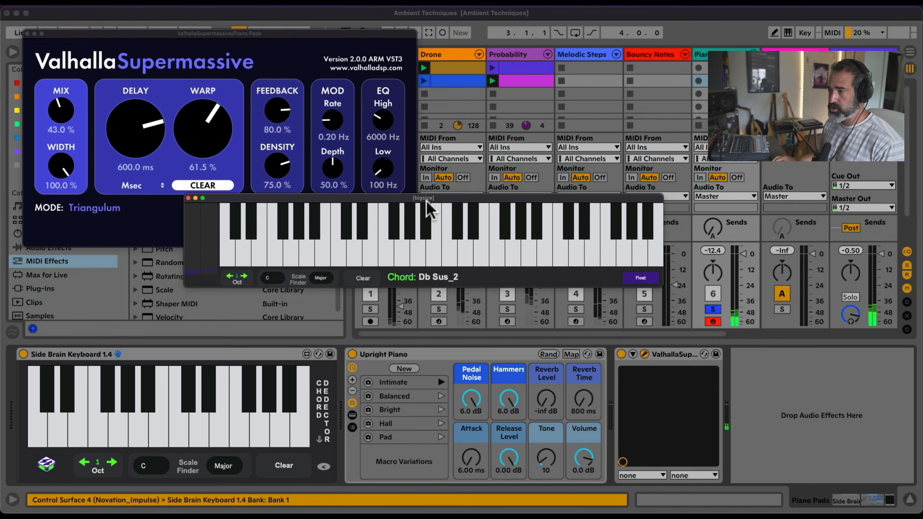
pyautogui.moveTo(426, 200); pyautogui.dragTo(406, 228)
pyautogui.click(28, 34)
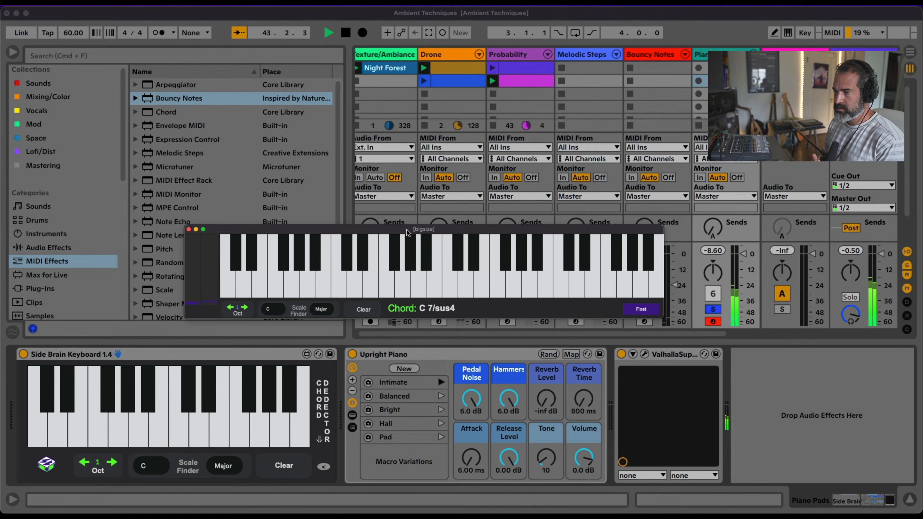
pyautogui.click(189, 229)
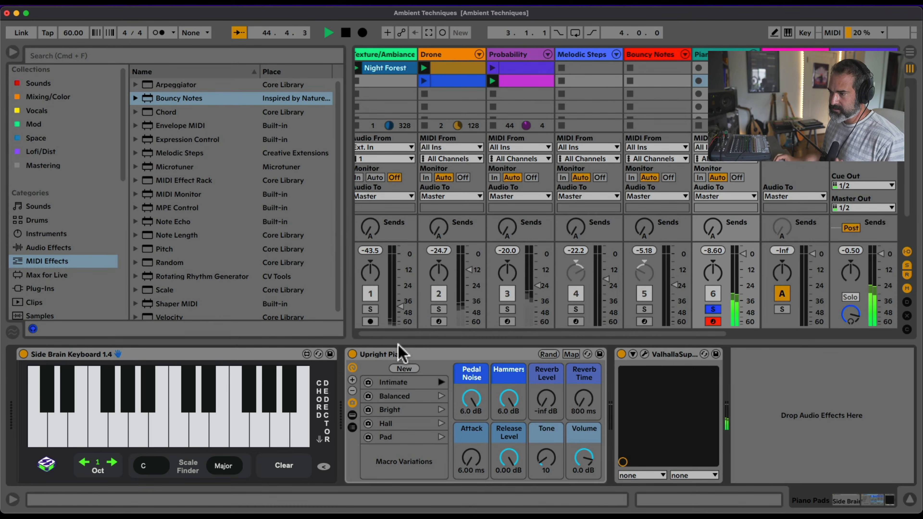
# Replace the Upright Piano rack on the Piano Pads track with Kontakt 7 from the Sounds collection
pyautogui.click(410, 353)
pyautogui.click(55, 84)
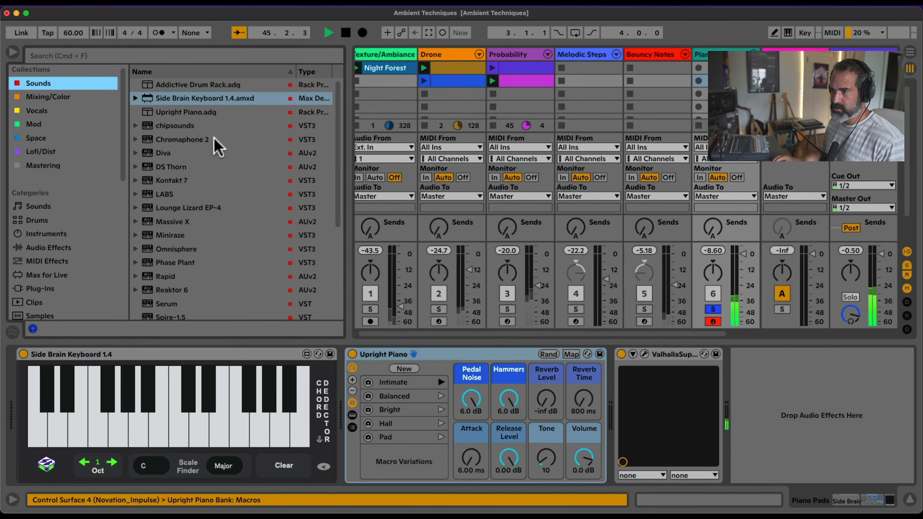
pyautogui.moveTo(167, 180); pyautogui.dragTo(404, 354)
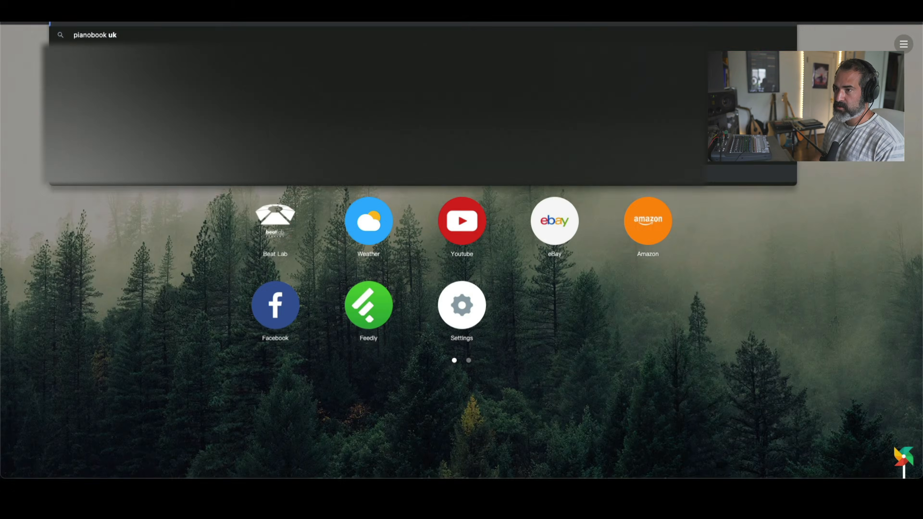
# Switch to Chrome, search for pianobook, and examine the latest sample packs on the Pianobook website
pyautogui.press('Return')
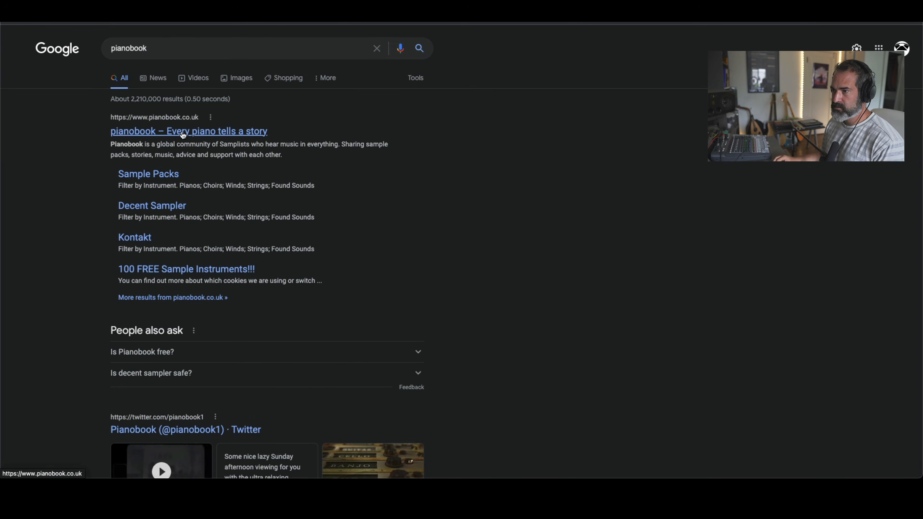
pyautogui.click(432, 135)
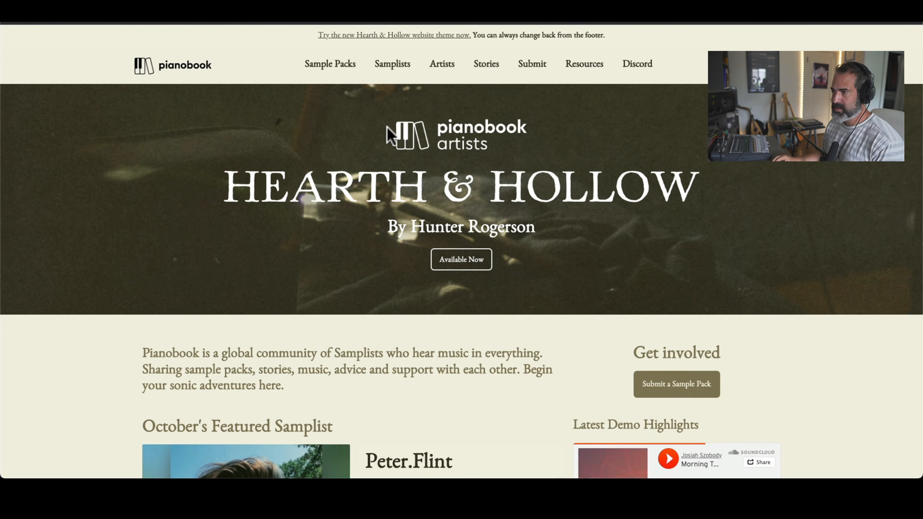
pyautogui.scroll(-10, 375, 143)
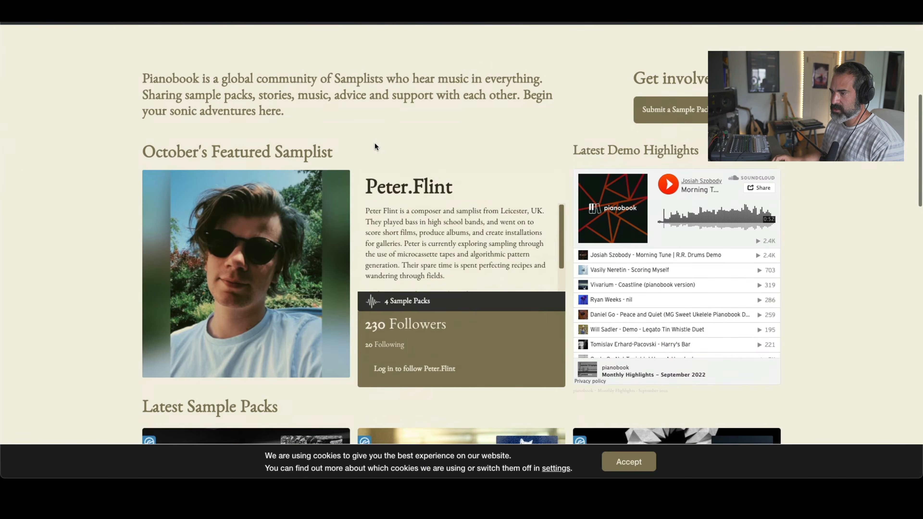
pyautogui.scroll(-2, 374, 143)
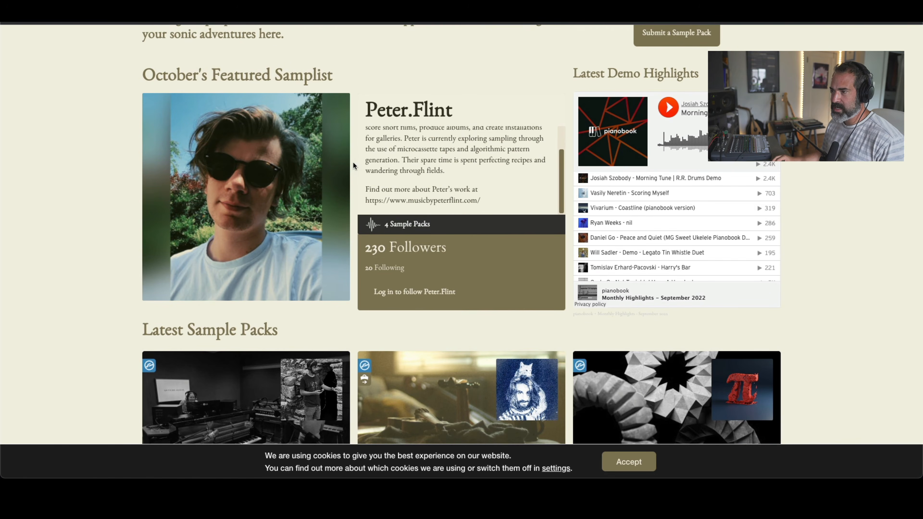
pyautogui.scroll(-5, 353, 164)
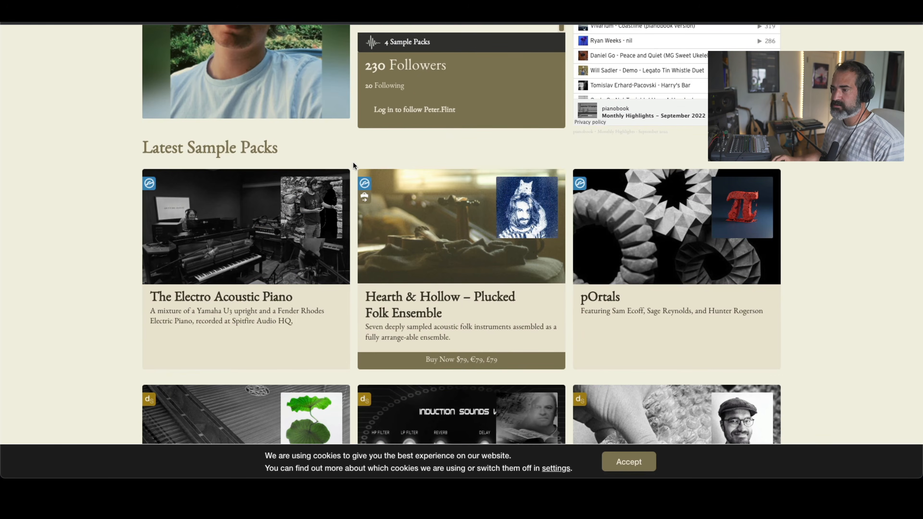
pyautogui.scroll(-2, 352, 165)
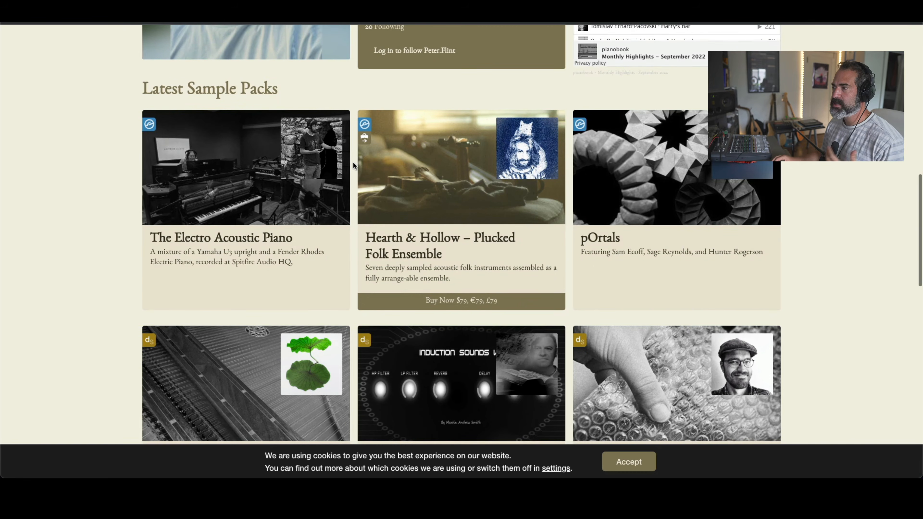
pyautogui.scroll(-3, 352, 164)
pyautogui.scroll(-8, 352, 162)
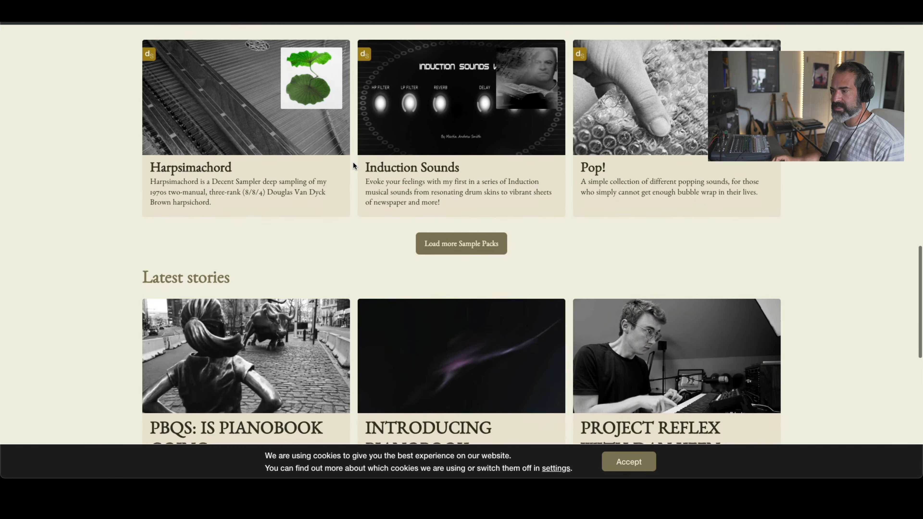
pyautogui.scroll(15, 352, 162)
pyautogui.scroll(12, 353, 163)
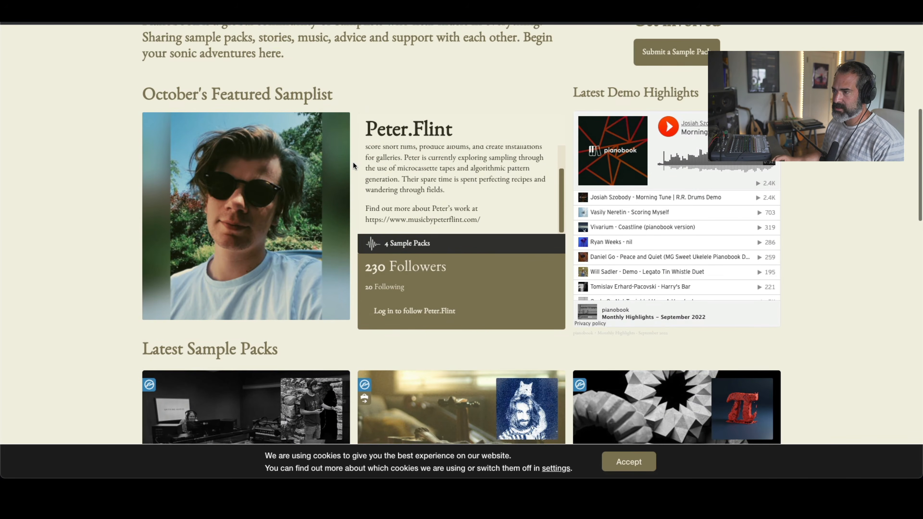
# Switch back to Ableton Live, load the woodland piano instrument into Kontakt 7 and turn on its felt sound
pyautogui.press('super+Tab')
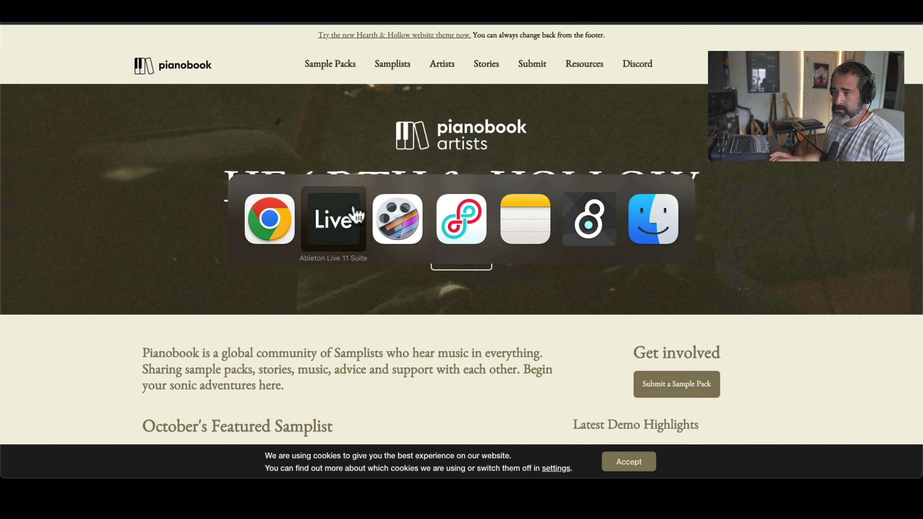
pyautogui.click(356, 215)
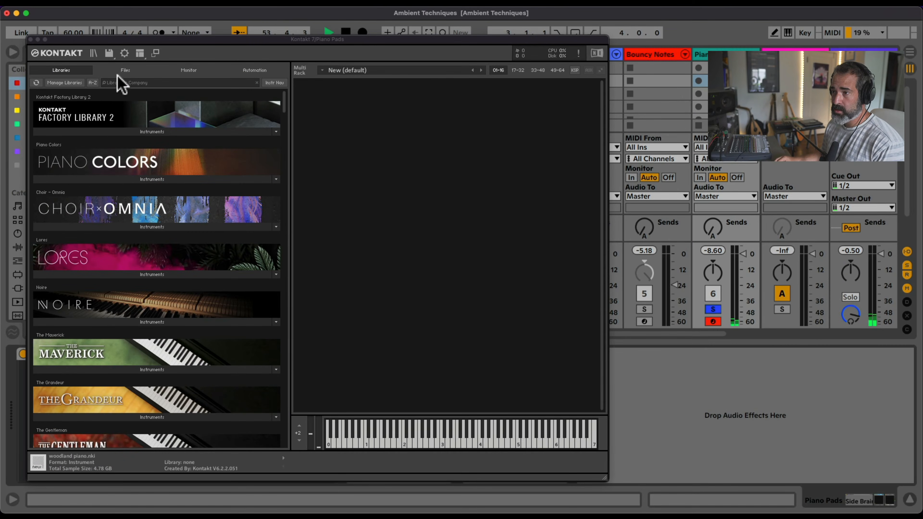
pyautogui.click(125, 70)
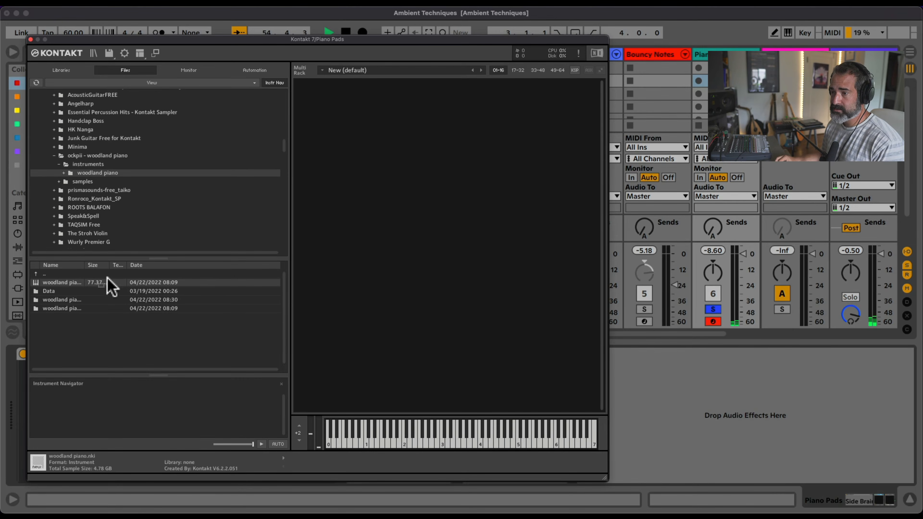
pyautogui.moveTo(108, 278); pyautogui.dragTo(362, 260)
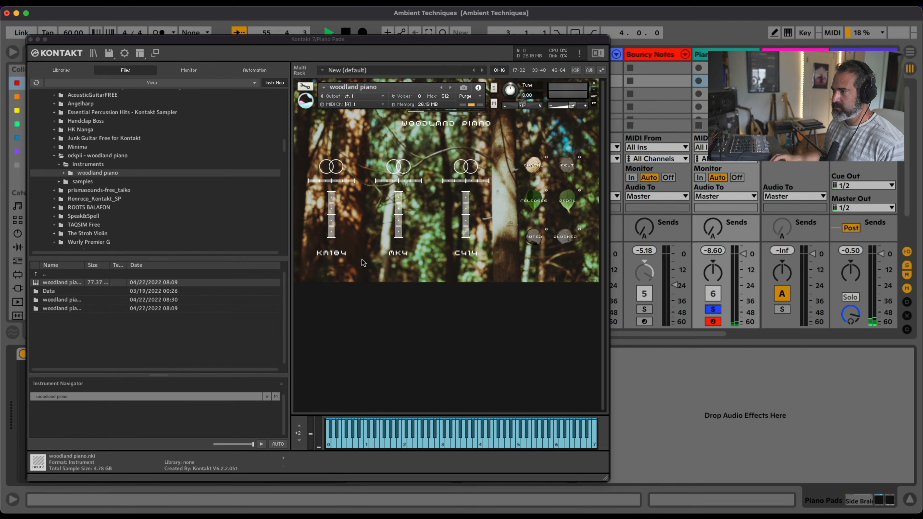
pyautogui.click(564, 160)
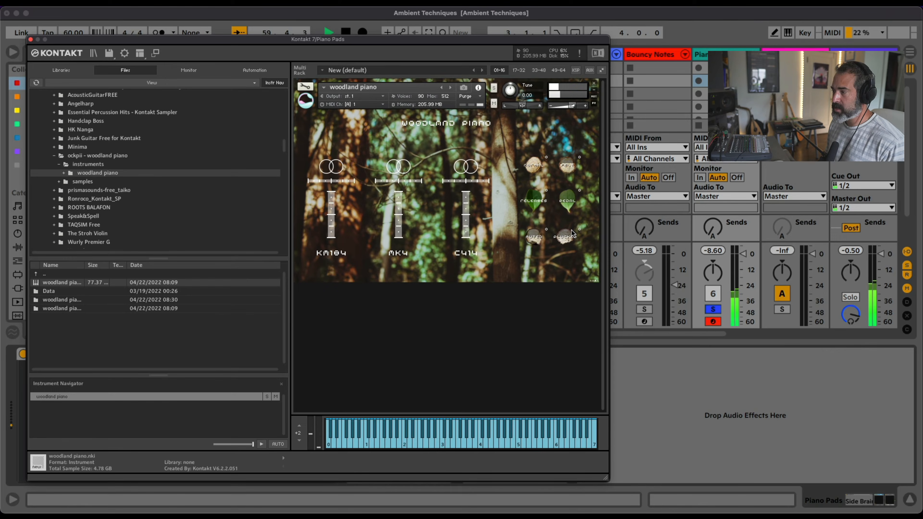
pyautogui.click(30, 39)
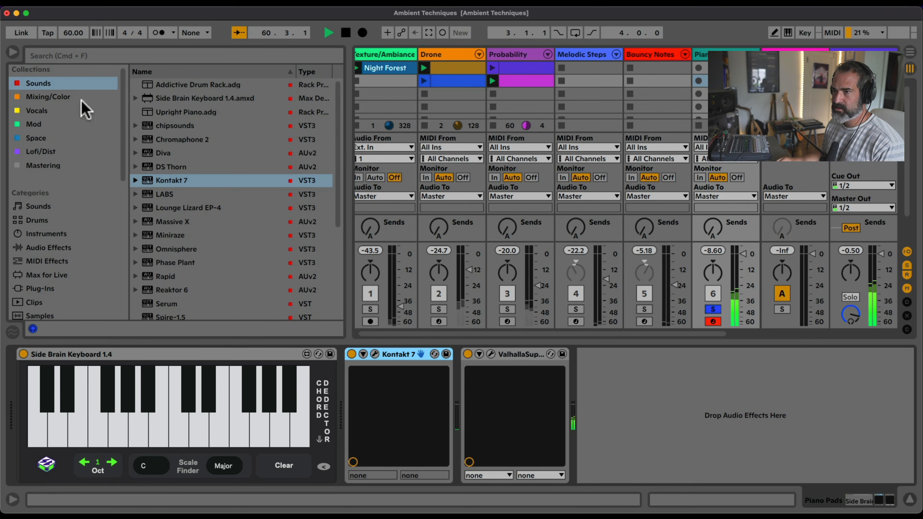
# Group Kontakt 7 on the Piano Pads track into an Instrument Rack and show the rack's chain list
pyautogui.click(506, 355)
pyautogui.click(404, 358)
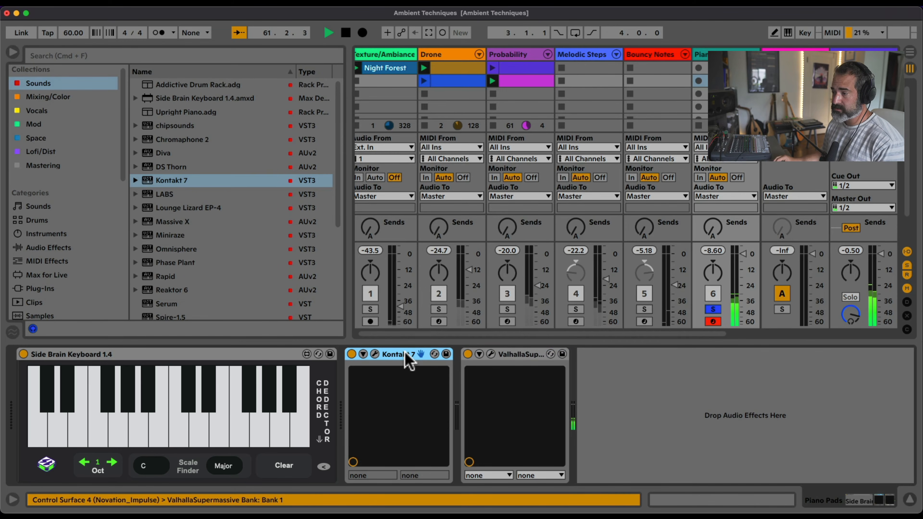
pyautogui.rightClick(406, 355)
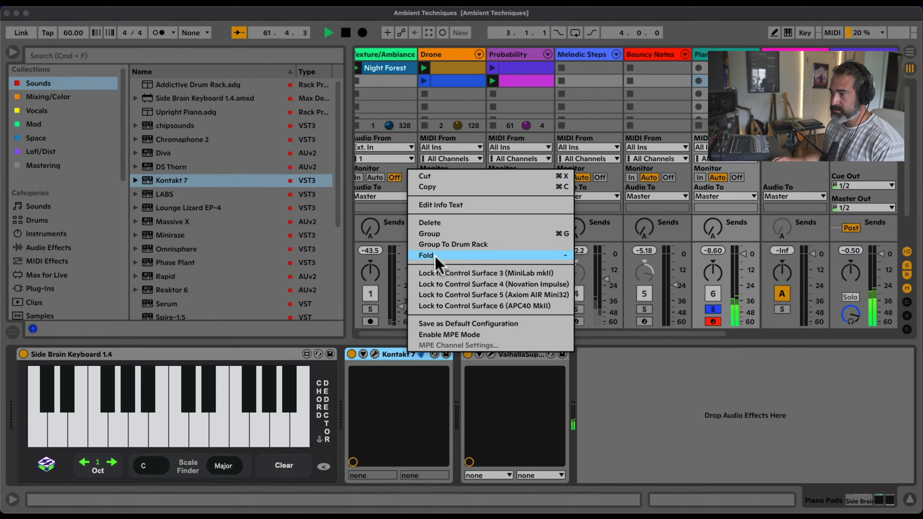
pyautogui.click(442, 234)
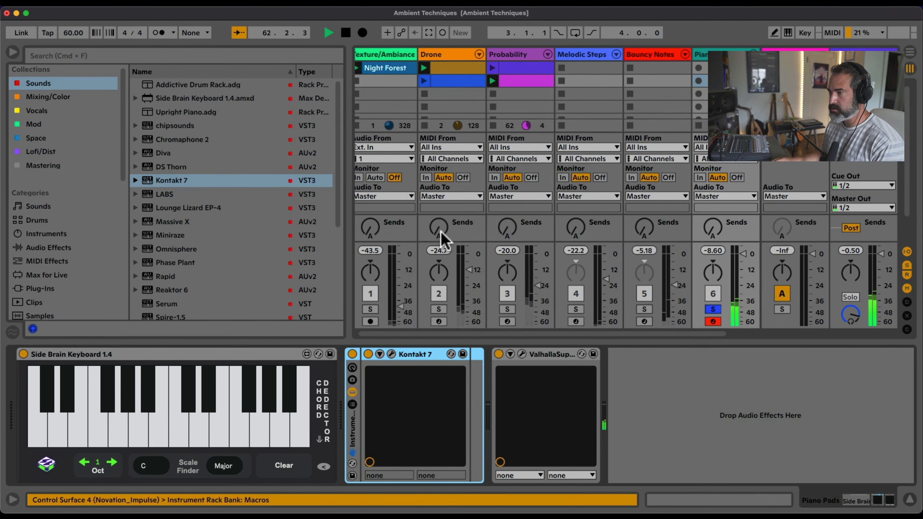
pyautogui.click(353, 405)
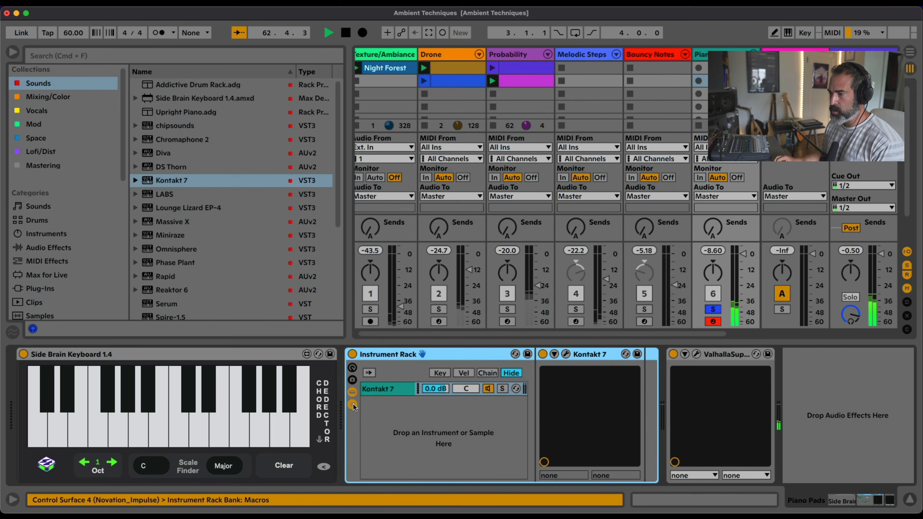
# Add a second Kontakt 7 to the Piano Pads rack's chain list and load the Lores library instrument into it
pyautogui.moveTo(172, 186); pyautogui.dragTo(409, 433)
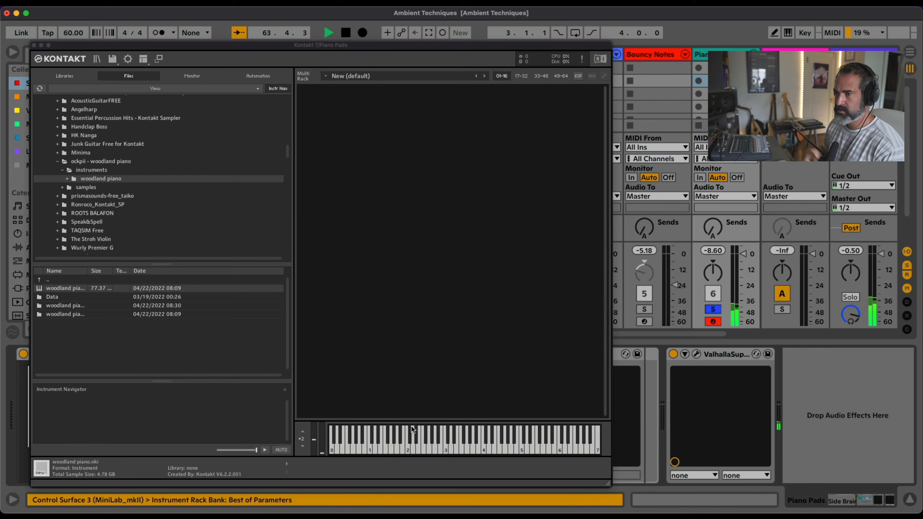
pyautogui.click(65, 77)
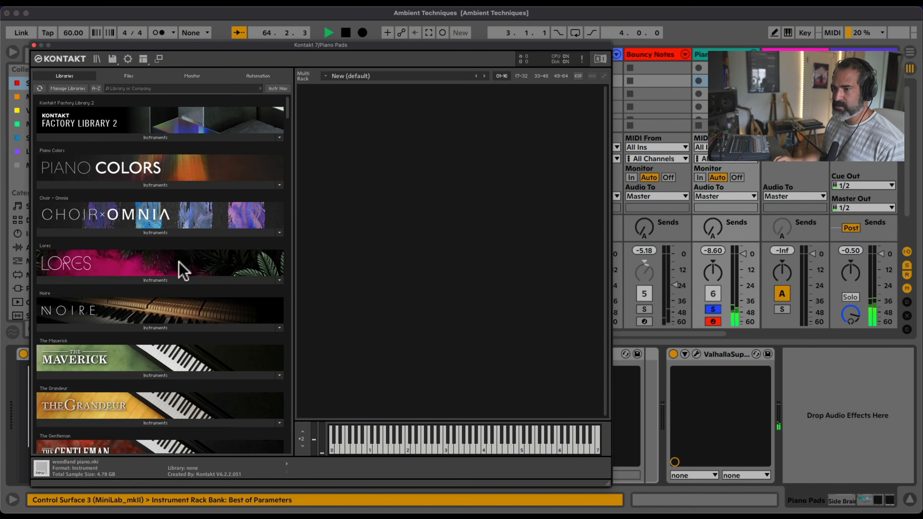
pyautogui.click(134, 281)
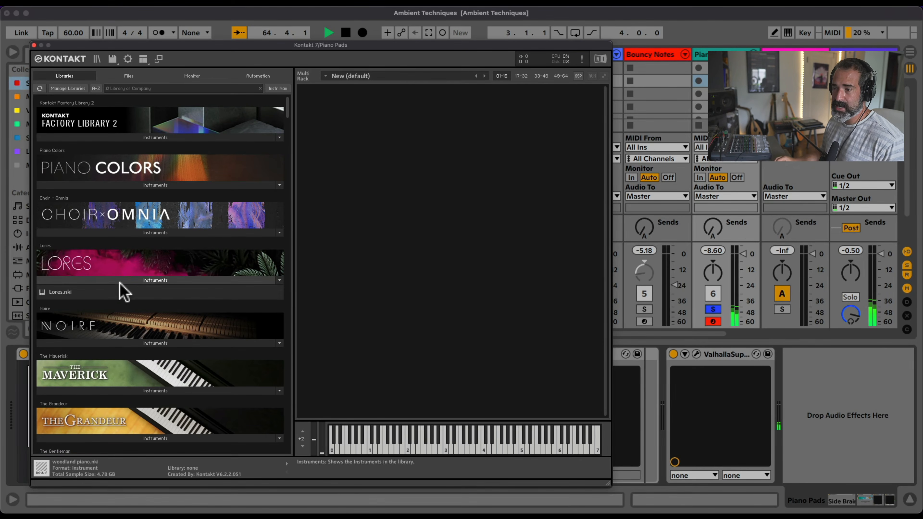
pyautogui.click(64, 292)
pyautogui.moveTo(67, 291); pyautogui.dragTo(406, 266)
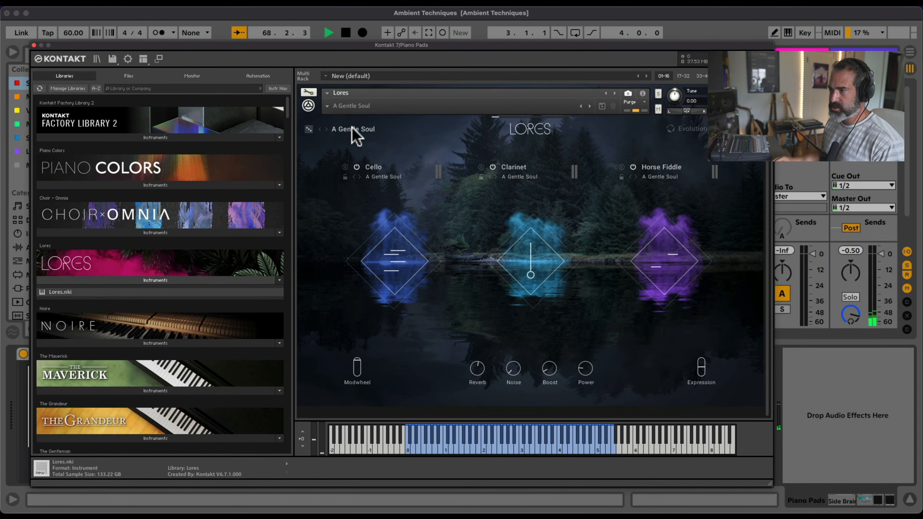
# Filter the Lores presets to favorites, load Blessed Winds, and close the Kontakt window
pyautogui.click(351, 131)
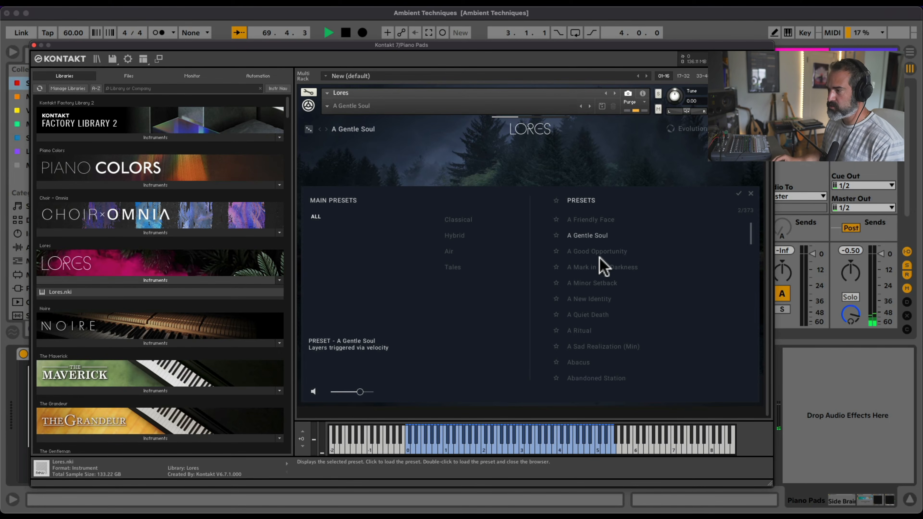
pyautogui.click(556, 200)
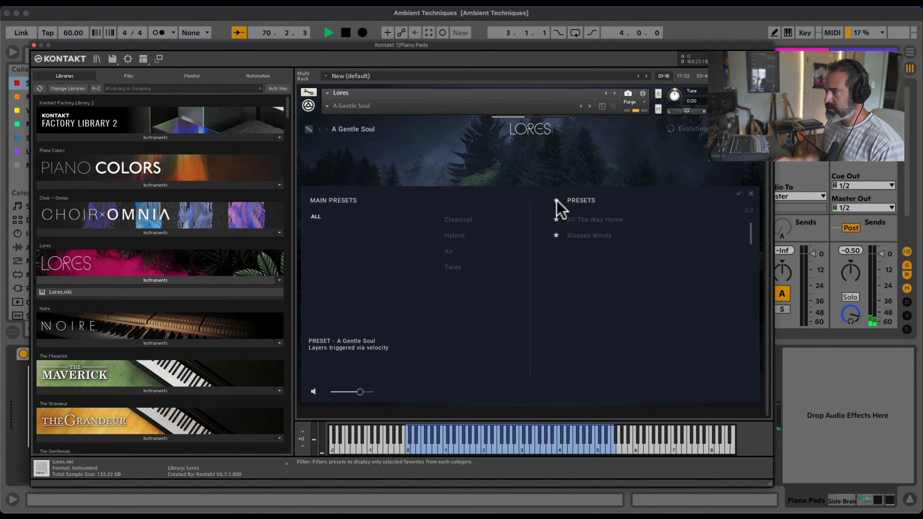
pyautogui.click(581, 236)
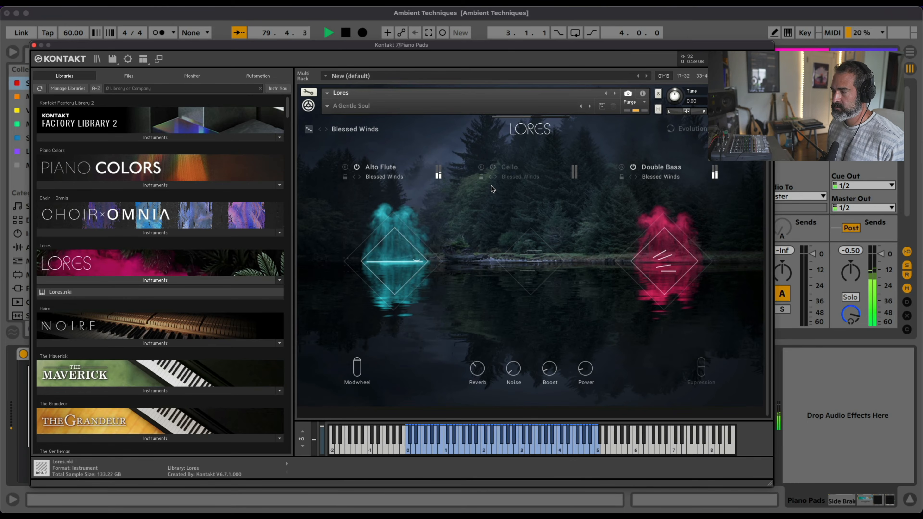
pyautogui.click(34, 44)
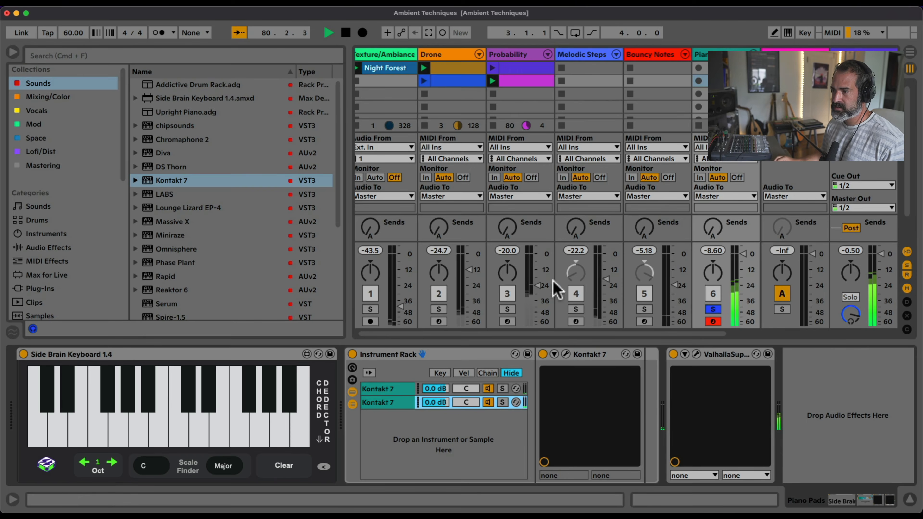
# Turn off solo on the Piano Pads track and show Side Brain Keyboard in its large pop-out view
pyautogui.click(49, 466)
pyautogui.click(642, 307)
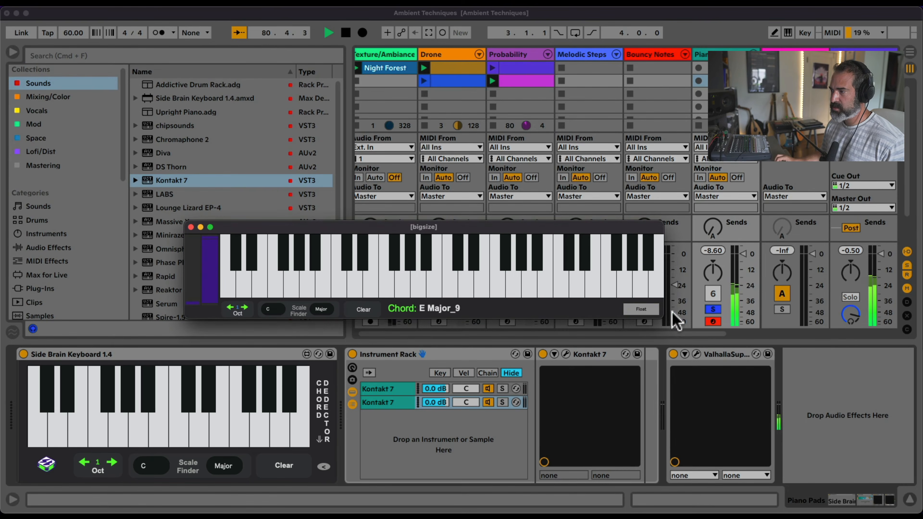
pyautogui.click(711, 309)
pyautogui.click(711, 310)
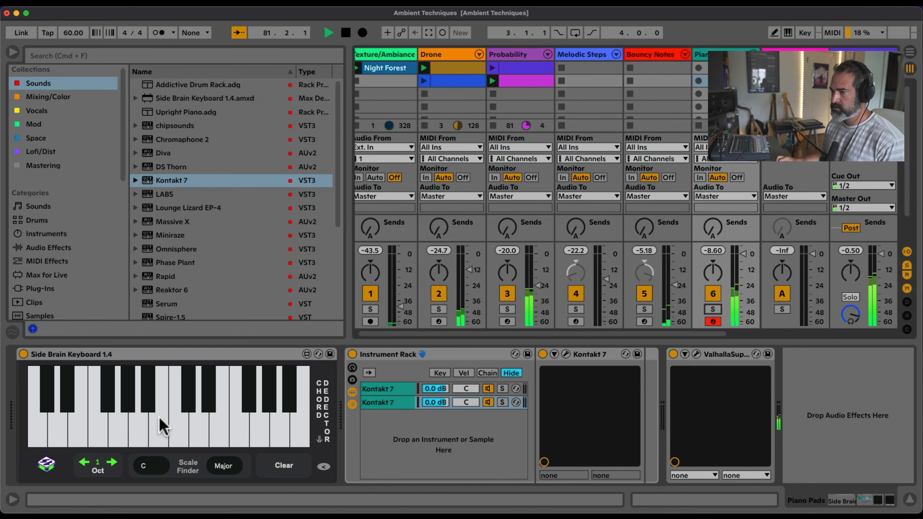
pyautogui.click(44, 463)
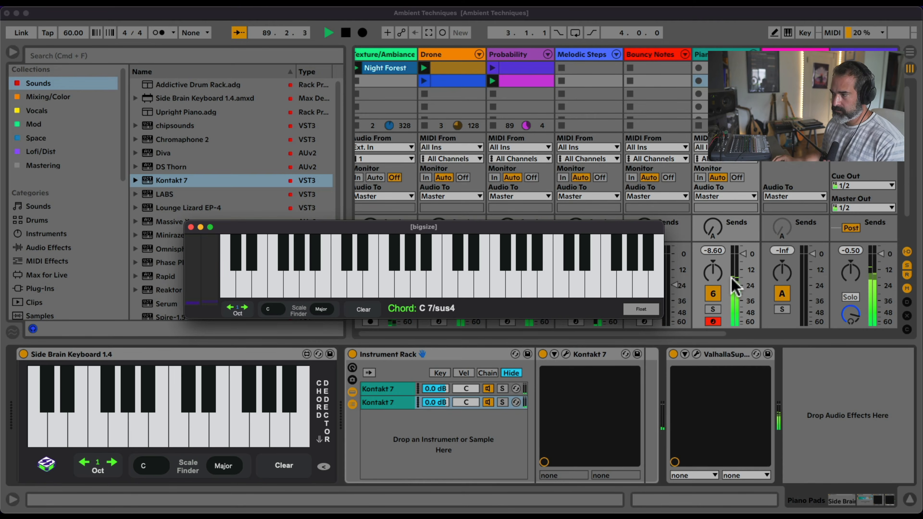
# Deactivate the Piano Pads track and stop playback
pyautogui.click(713, 294)
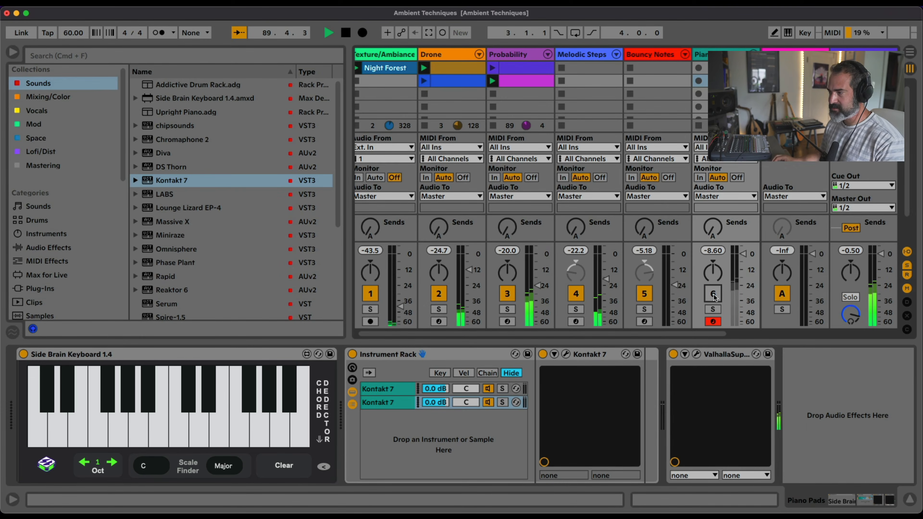
pyautogui.press('space')
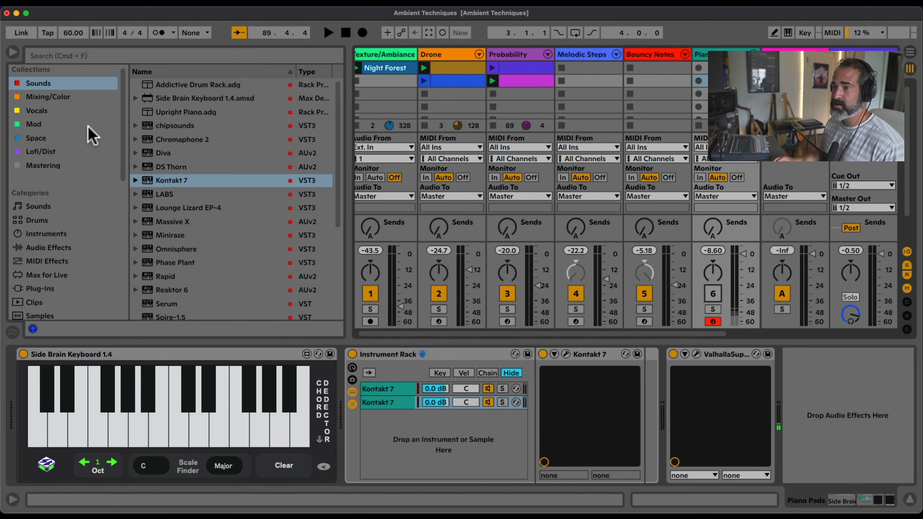
# Search the audio effects for magic, load Magic Glitch.adg onto return track A, and clear the search
pyautogui.scroll(-3, 90, 130)
pyautogui.scroll(3, 85, 152)
pyautogui.click(67, 238)
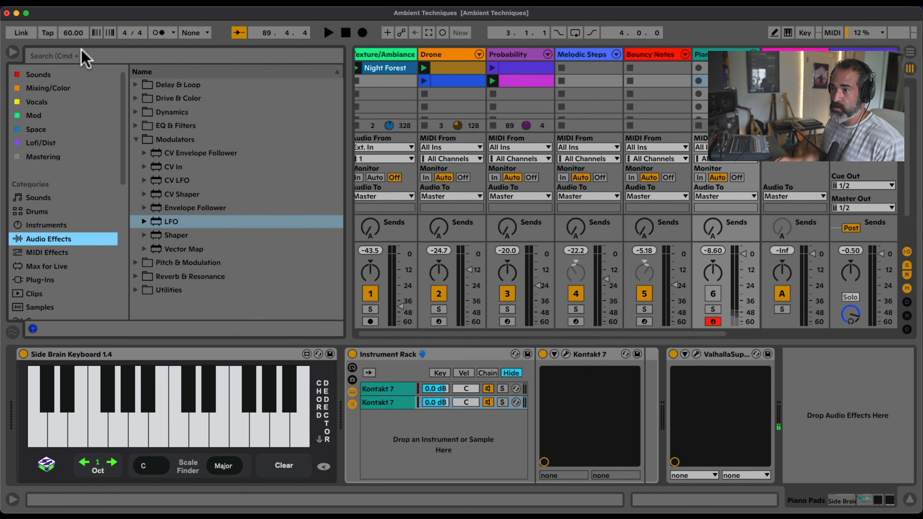
pyautogui.click(83, 56)
pyautogui.write('magic')
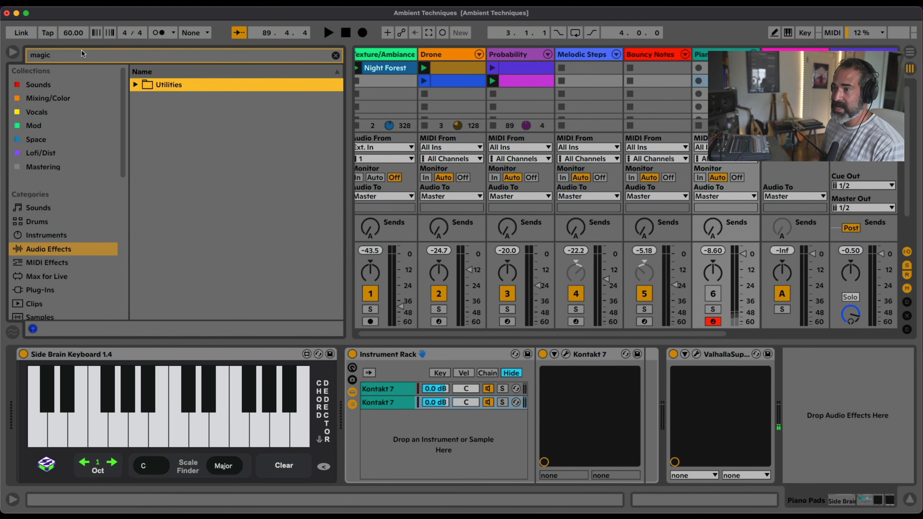
pyautogui.moveTo(195, 114); pyautogui.dragTo(773, 91)
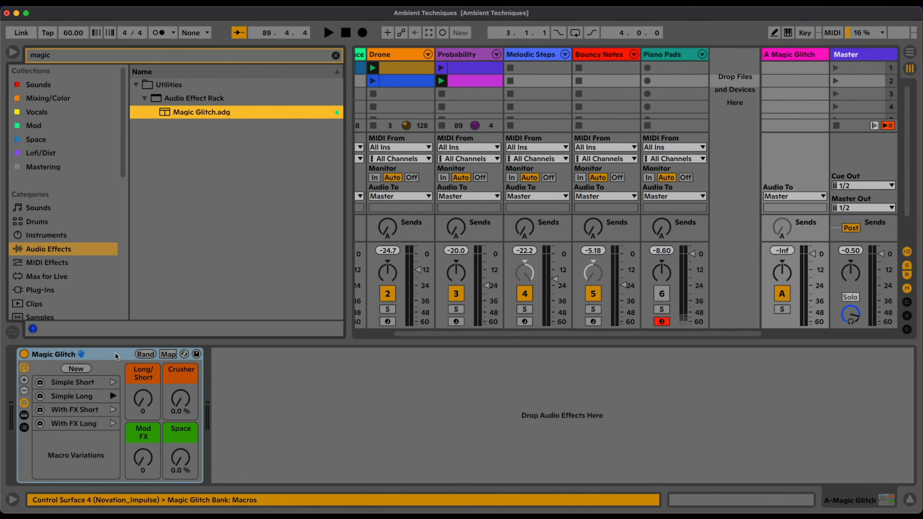
pyautogui.click(336, 56)
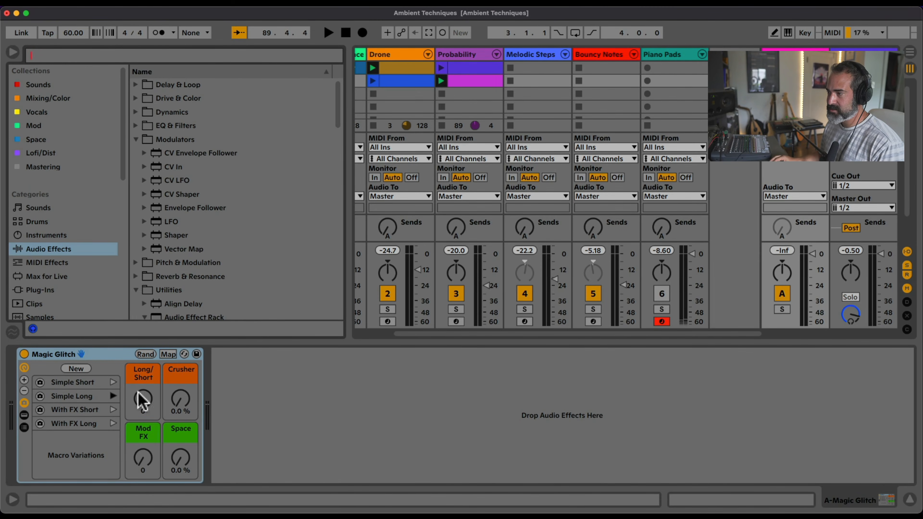
# Show the devices inside the Magic Glitch rack and examine its PitchLoop89 and LFO
pyautogui.click(22, 416)
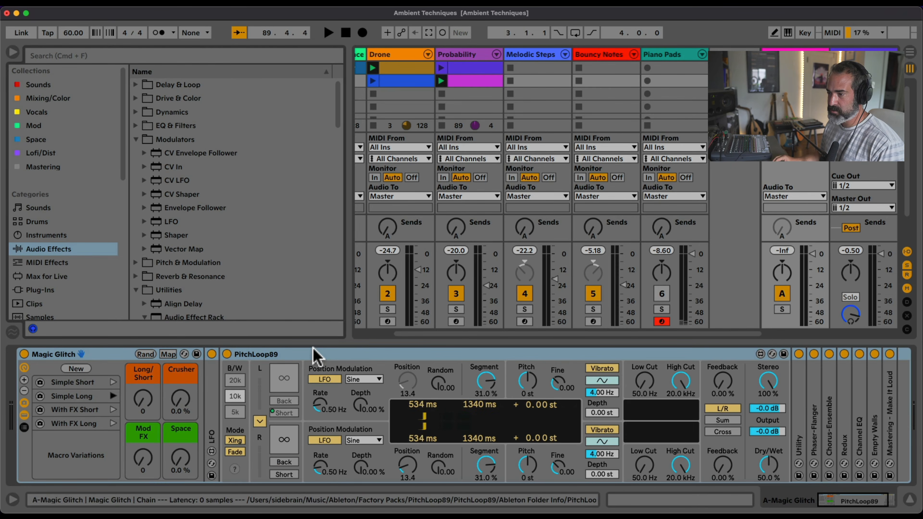
pyautogui.click(313, 355)
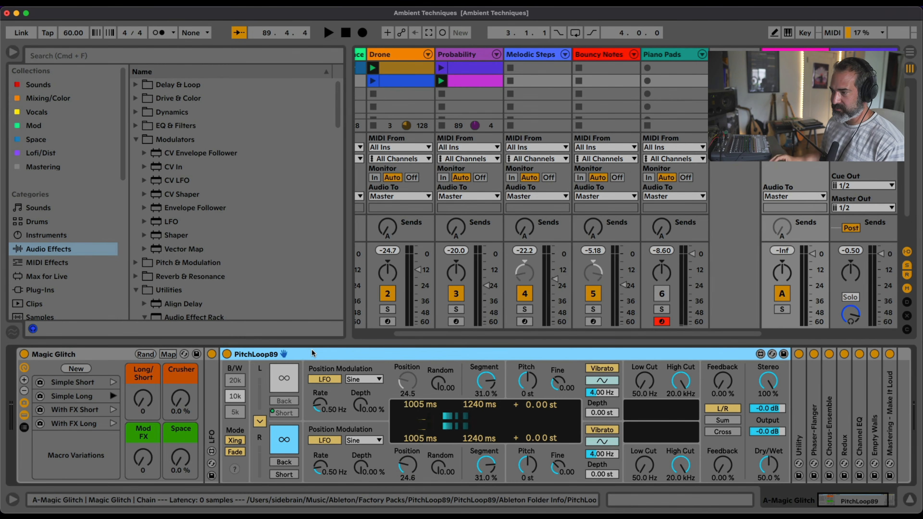
pyautogui.doubleClick(211, 404)
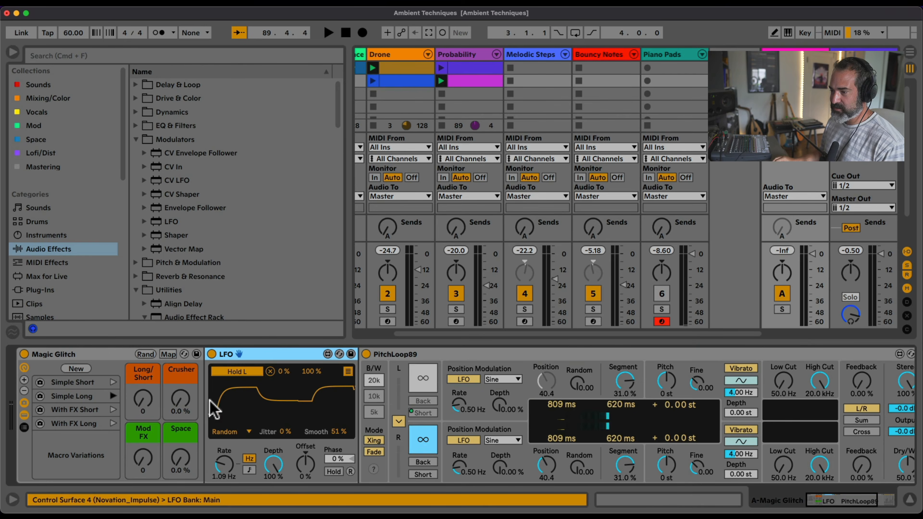
pyautogui.doubleClick(259, 355)
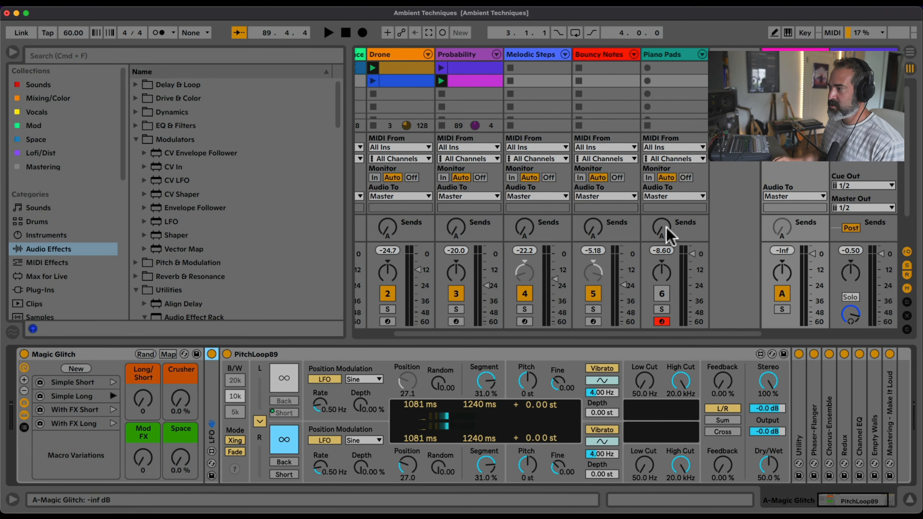
# Reactivate the Piano Pads track and raise its send A to feed the Magic Glitch return
pyautogui.moveTo(664, 228); pyautogui.dragTo(665, 215)
pyautogui.moveTo(664, 226); pyautogui.dragTo(664, 213)
pyautogui.click(662, 288)
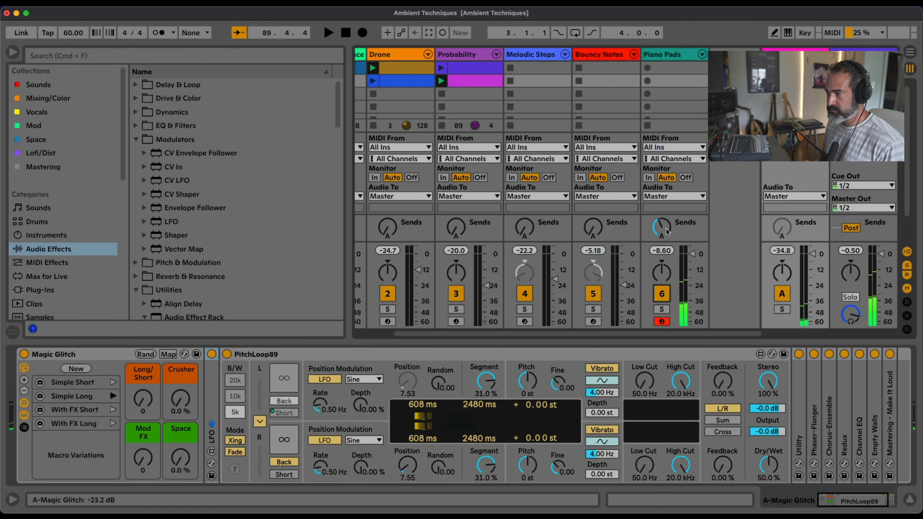
pyautogui.moveTo(668, 232); pyautogui.dragTo(667, 224)
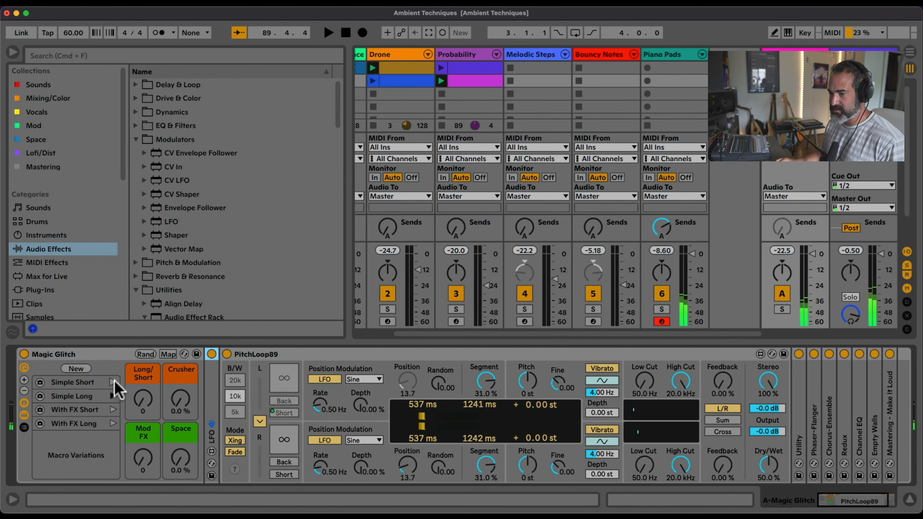
# Recall Magic Glitch's Simple Short variation, raise the Piano Pads send A further, and start playback
pyautogui.click(113, 382)
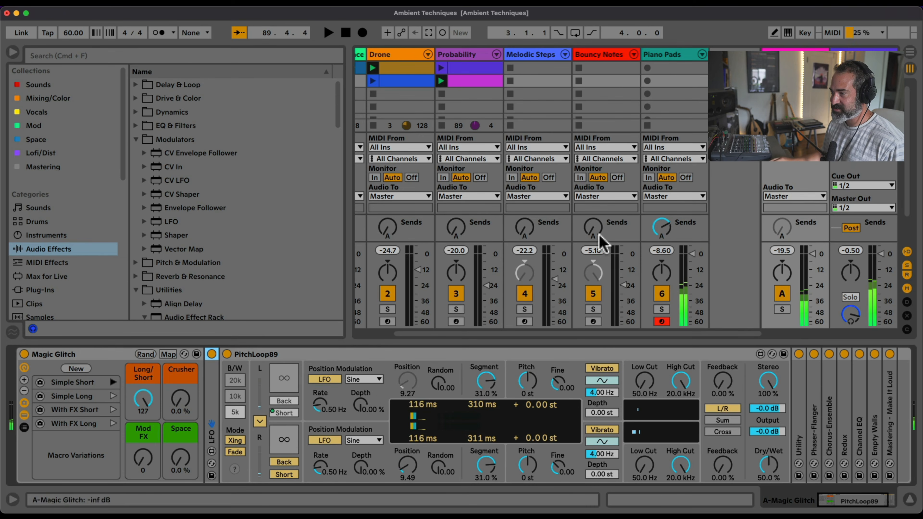
pyautogui.moveTo(660, 227); pyautogui.dragTo(660, 218)
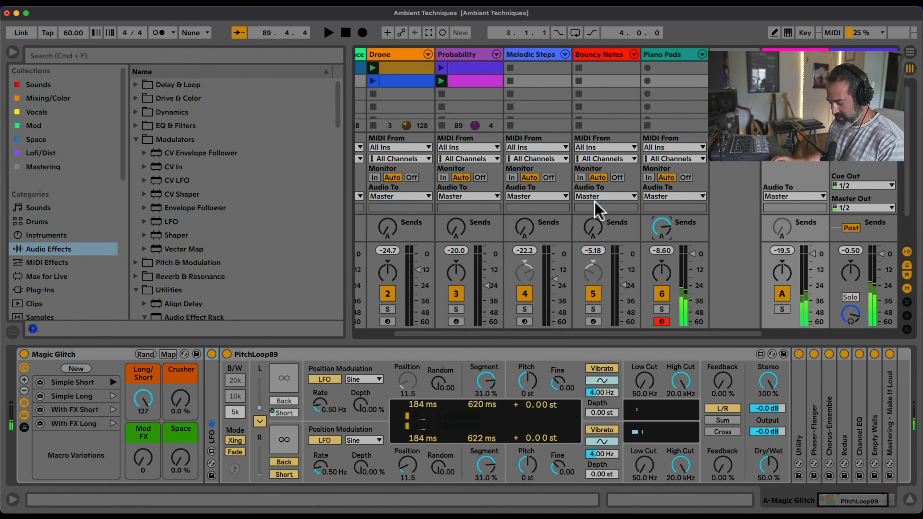
pyautogui.press('space')
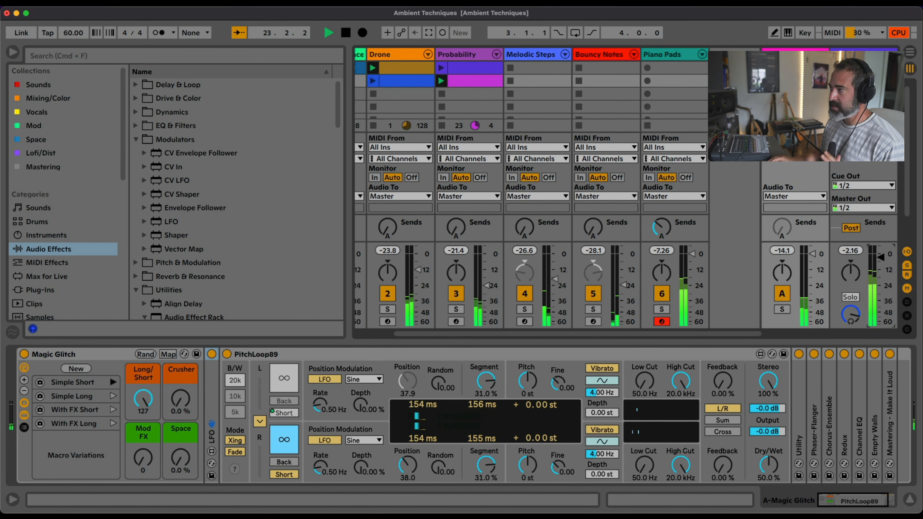
# Show the Master track's Color Limiter and locate that device in the Dynamics folder of the audio effects
pyautogui.click(883, 266)
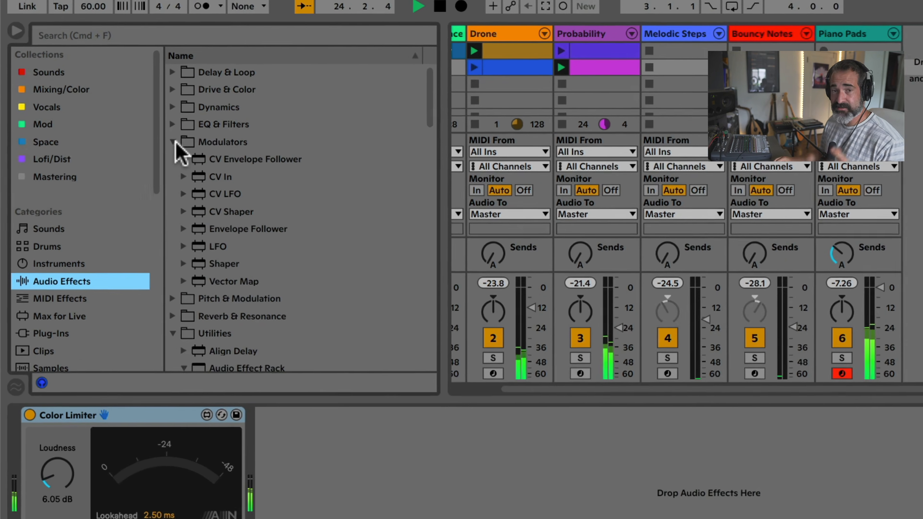
pyautogui.click(173, 141)
pyautogui.click(172, 194)
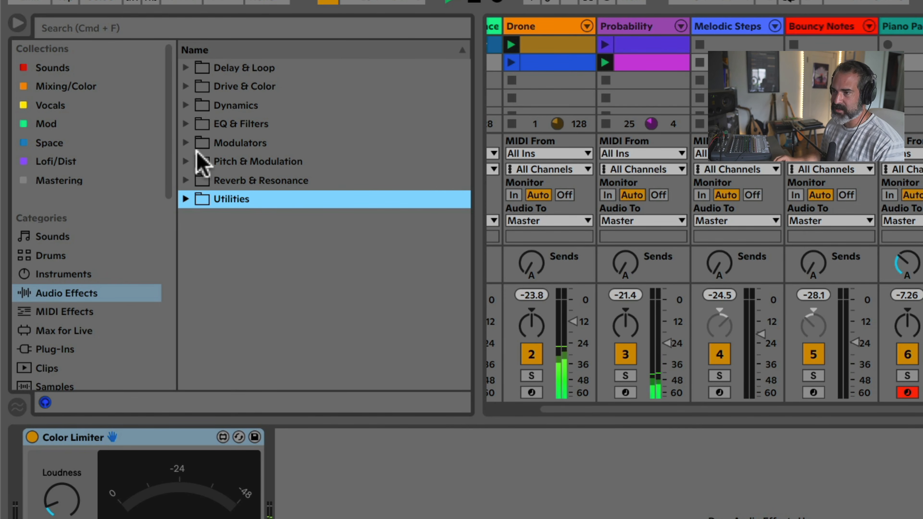
pyautogui.click(186, 106)
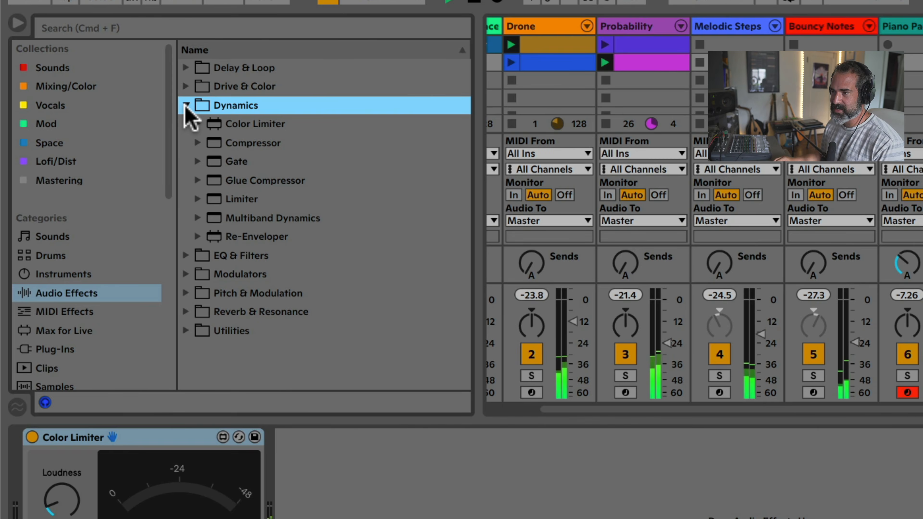
pyautogui.click(261, 128)
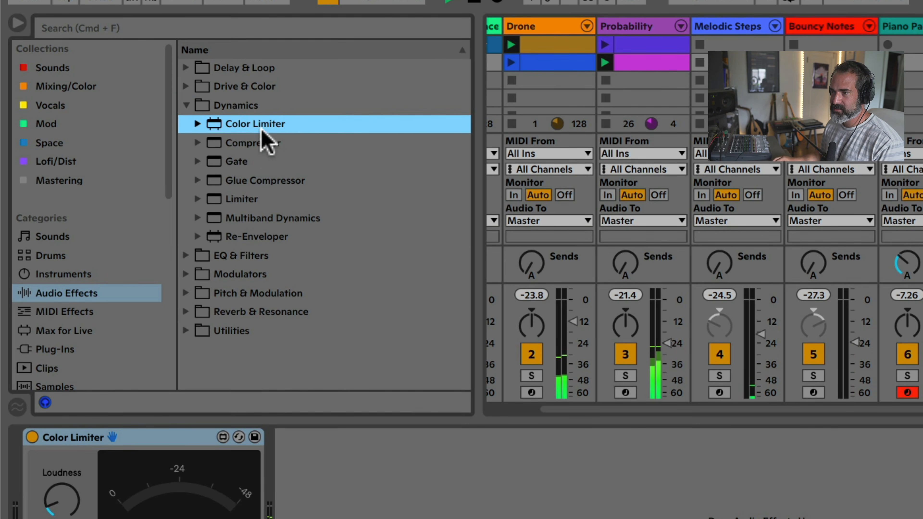
# Show the Place column in the browser list and lower the Master track's volume to about -7 dB
pyautogui.rightClick(452, 54)
pyautogui.click(465, 123)
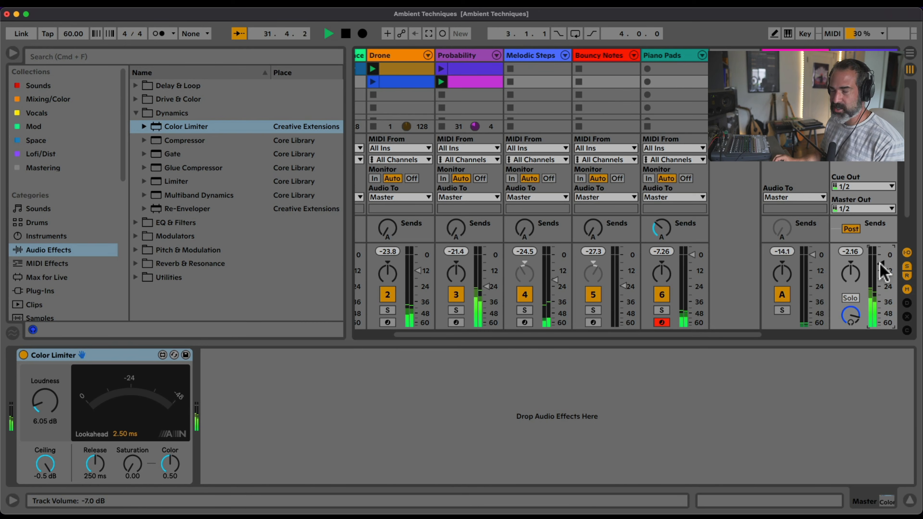
pyautogui.moveTo(881, 267); pyautogui.dragTo(881, 266)
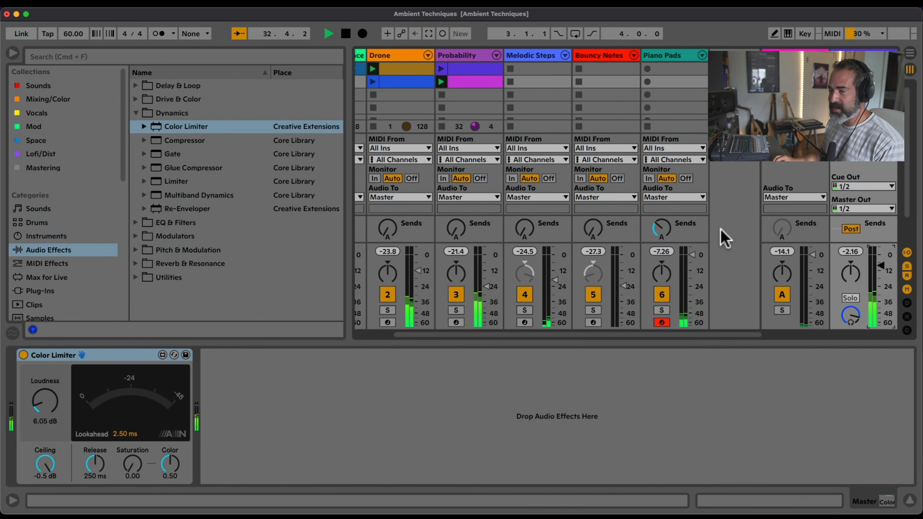